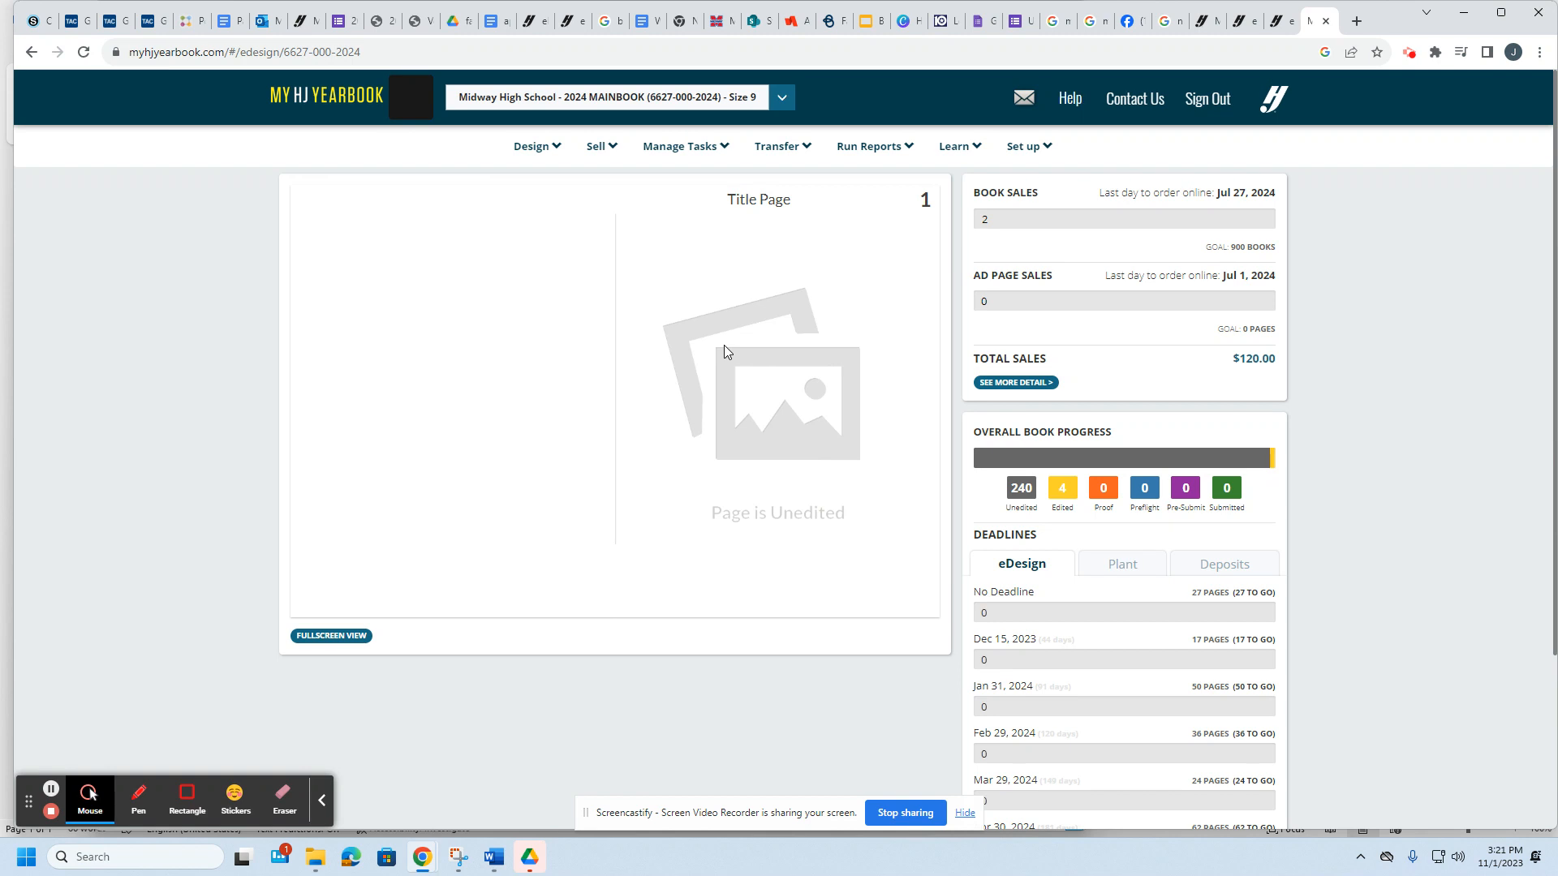
Step: Open the yearbook's eDesign page ladder from Design > Pages
mouse_move(558, 158)
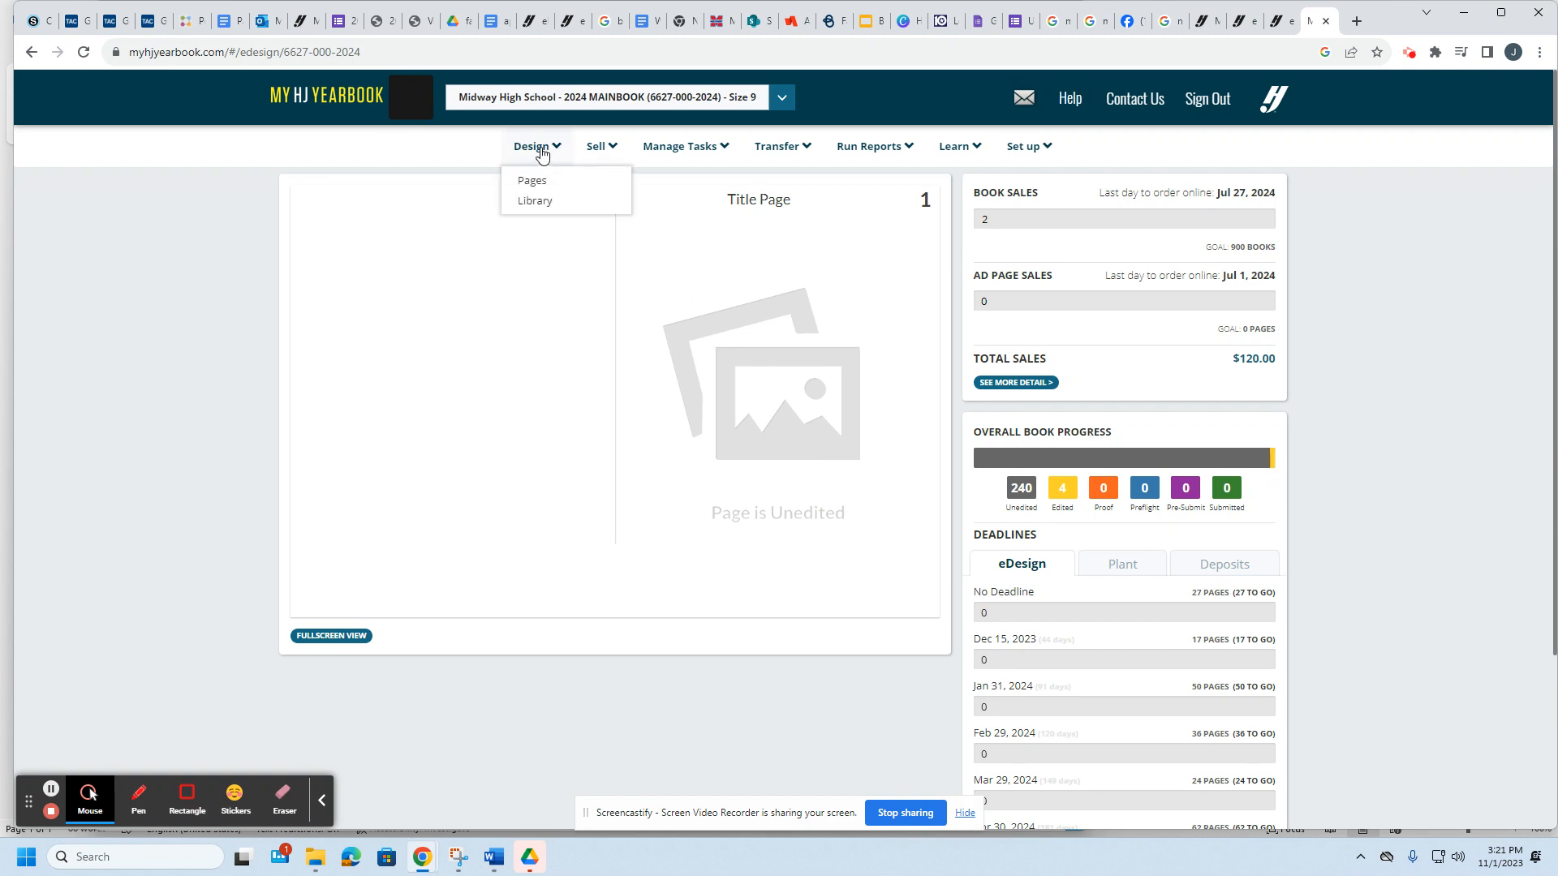
click(537, 180)
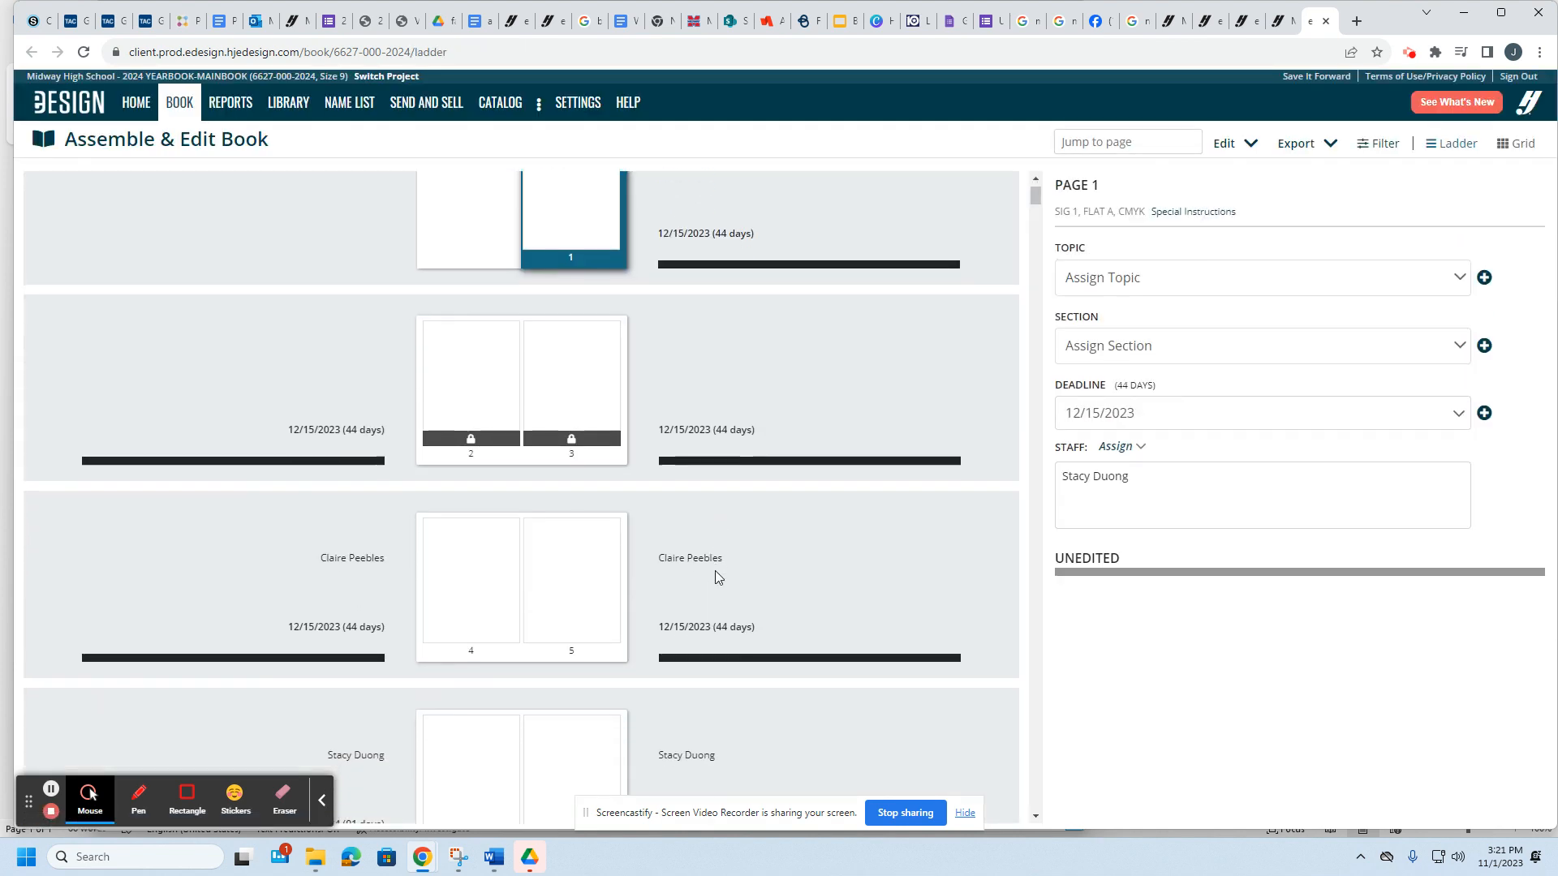
scroll(714, 571, down, 4)
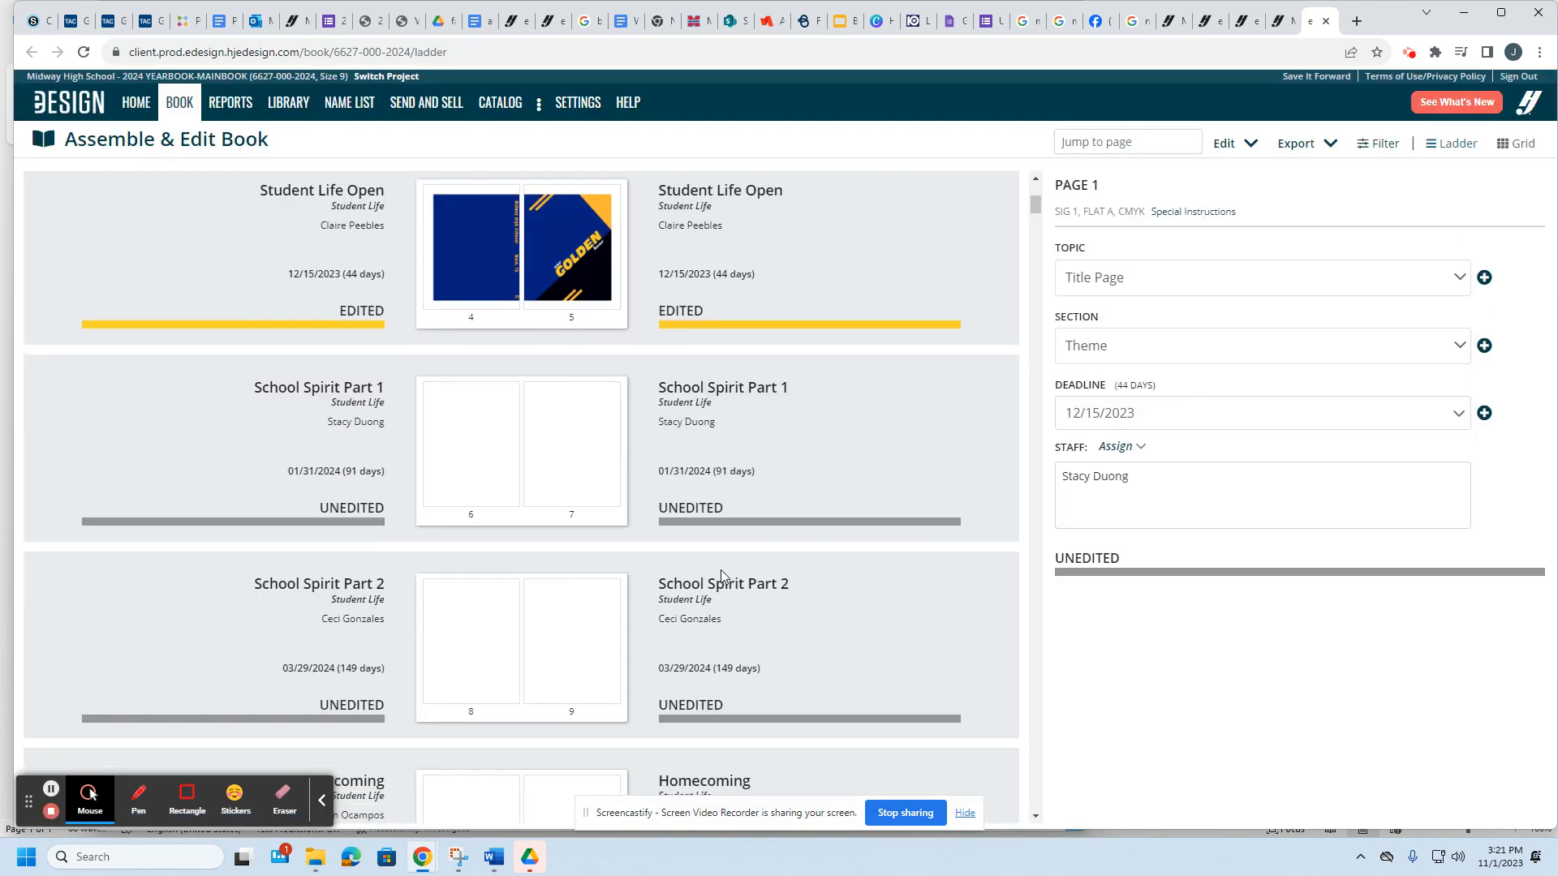
scroll(670, 484, down, 12)
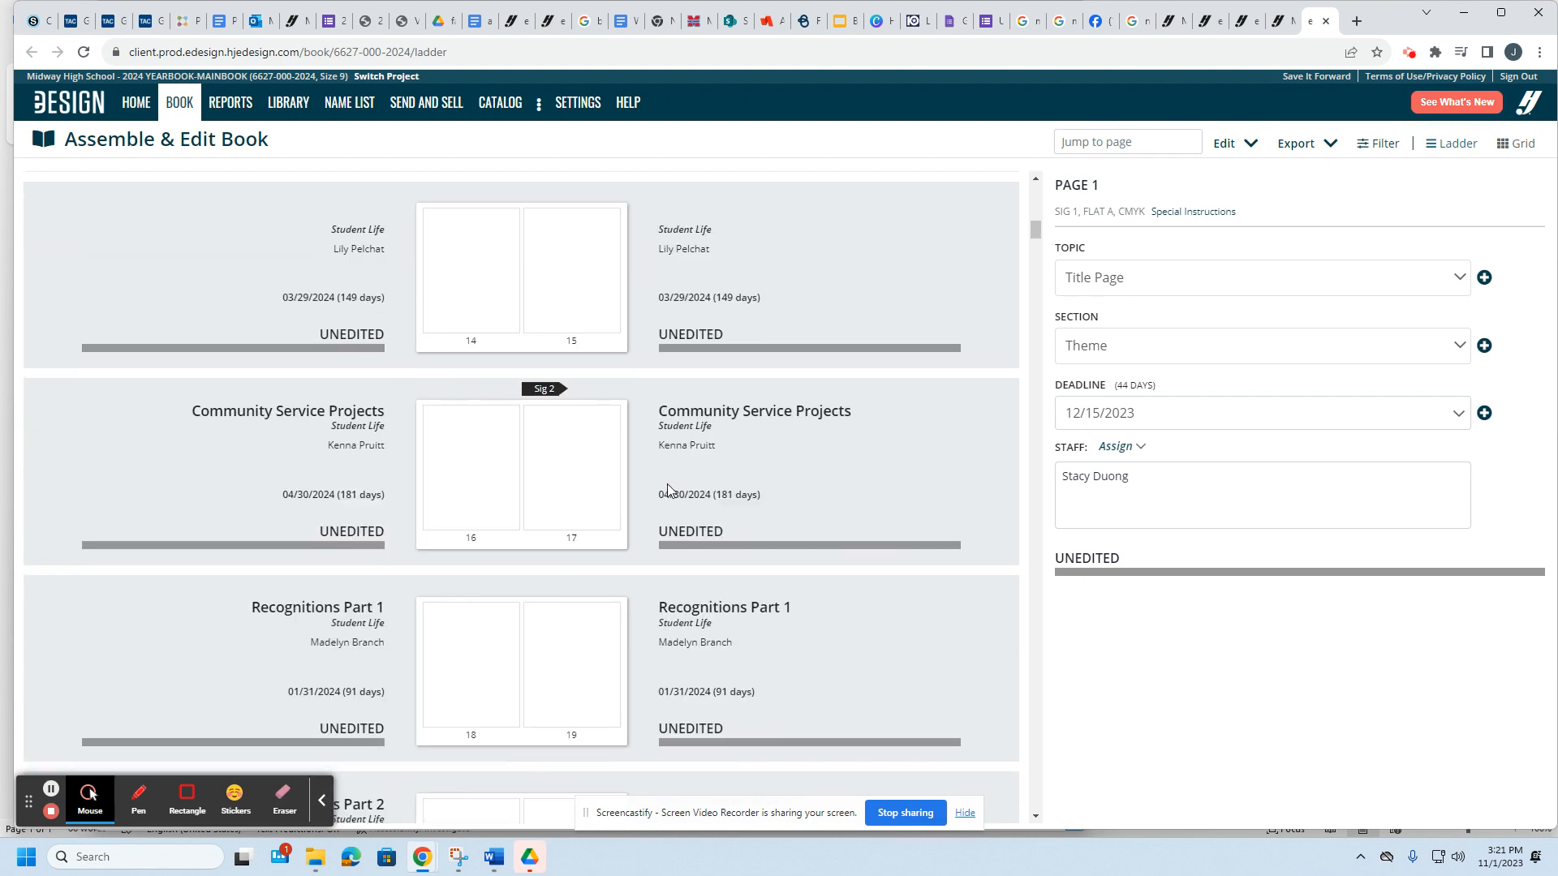
scroll(667, 483, down, 8)
scroll(667, 484, up, 11)
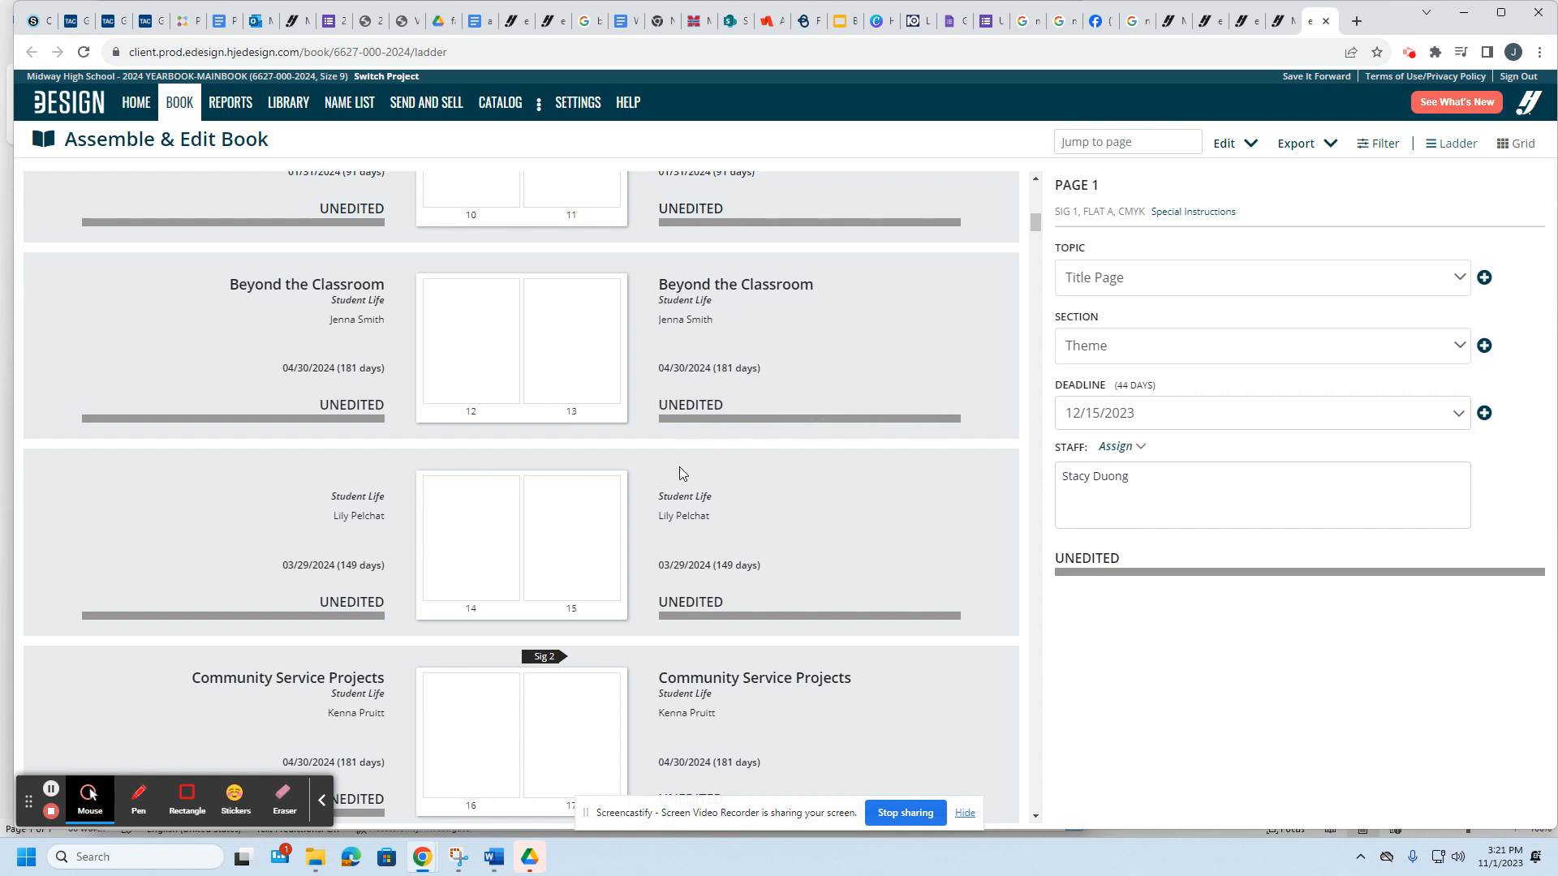
scroll(690, 505, up, 2)
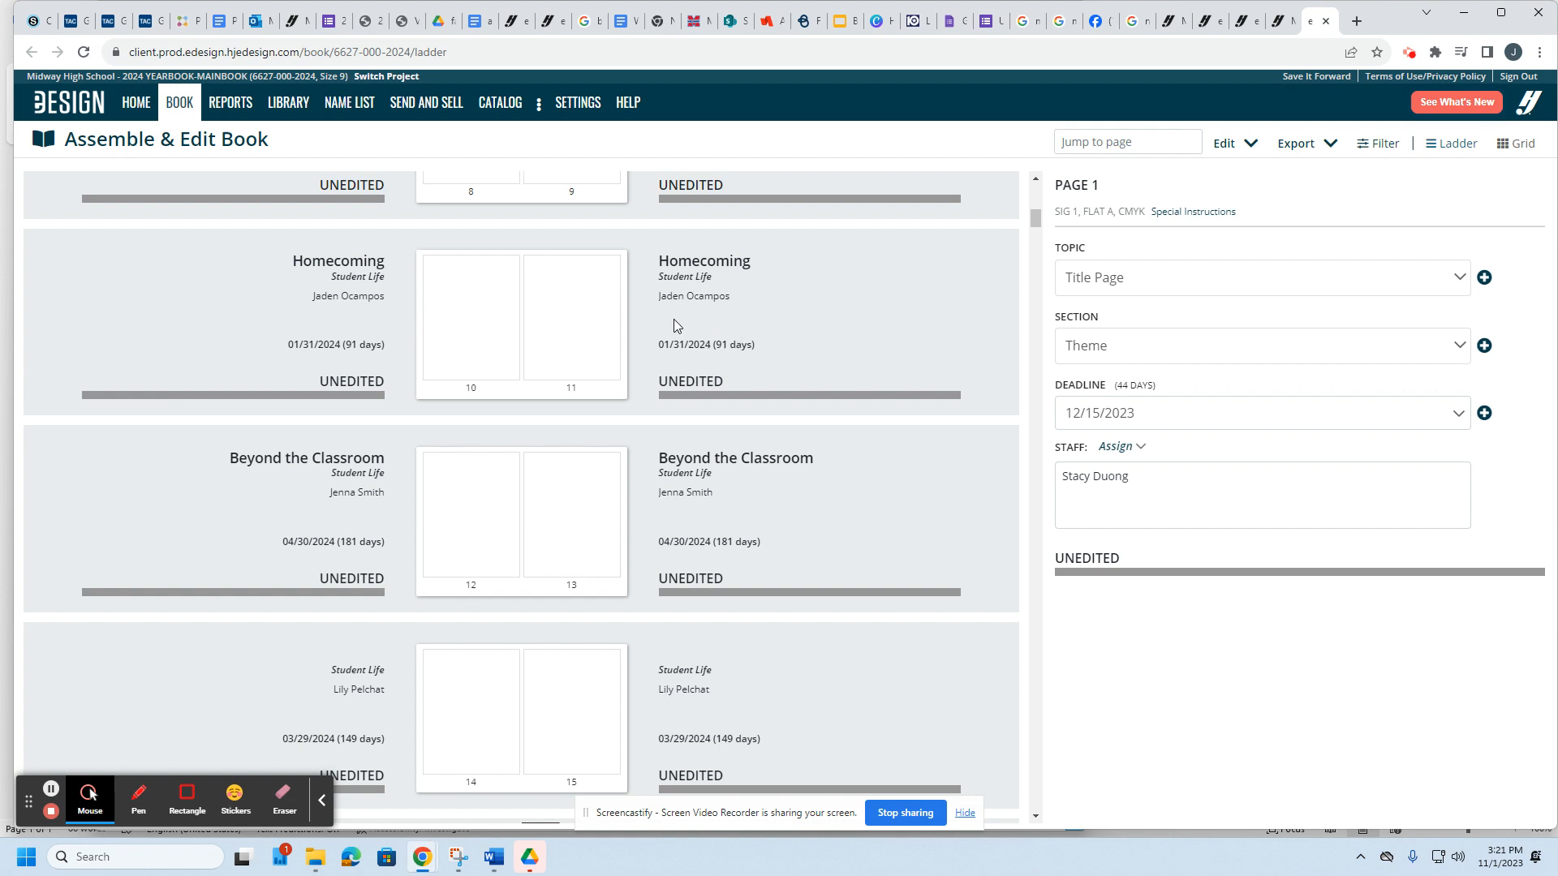
scroll(627, 442, up, 1)
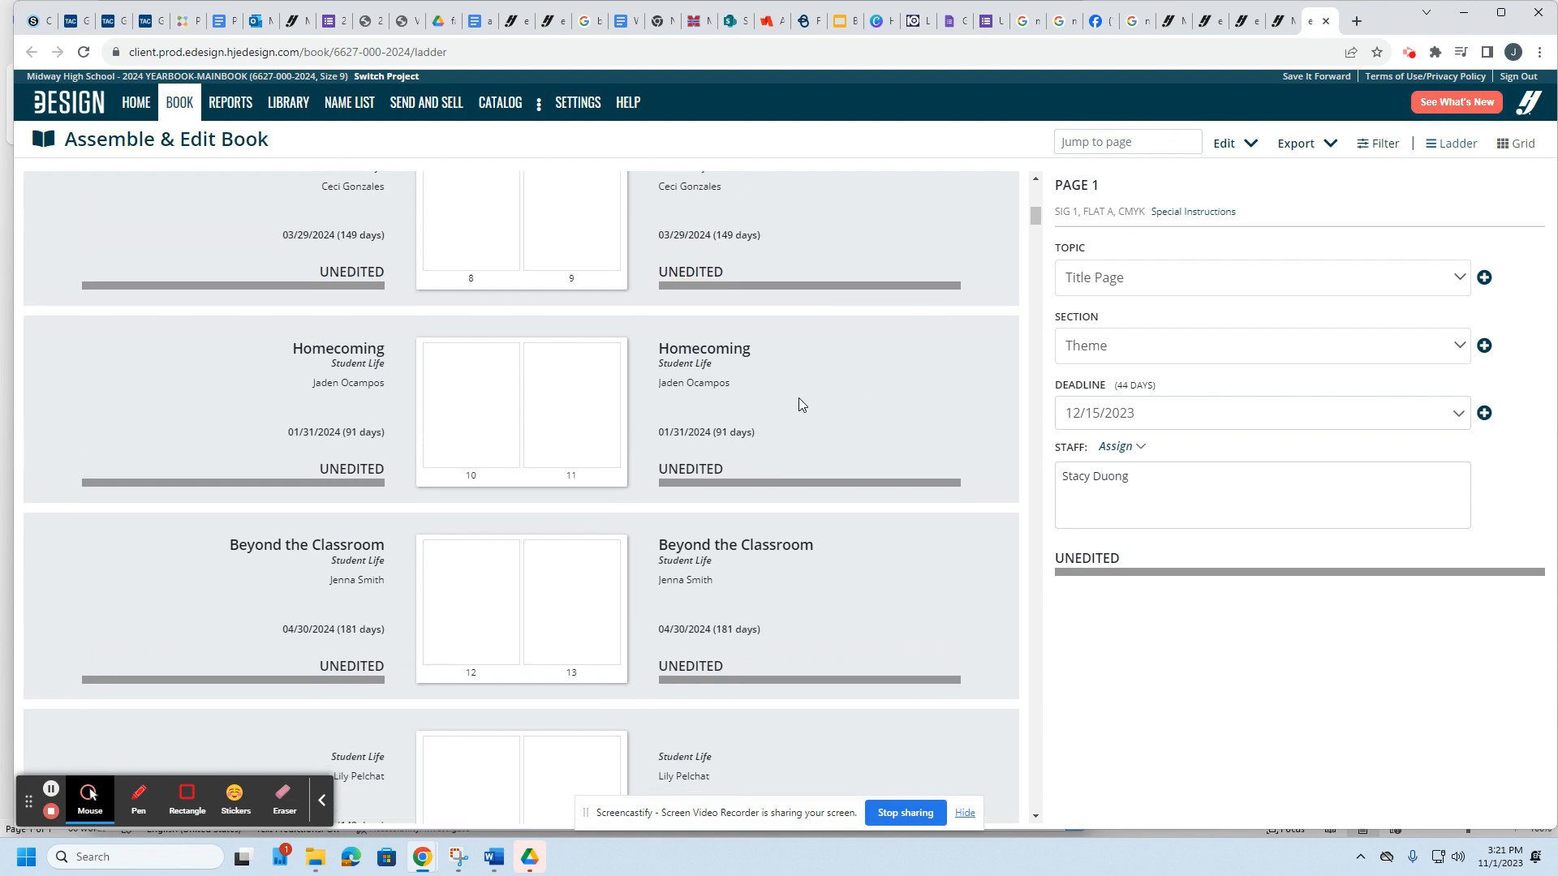
scroll(606, 641, down, 6)
scroll(607, 630, up, 4)
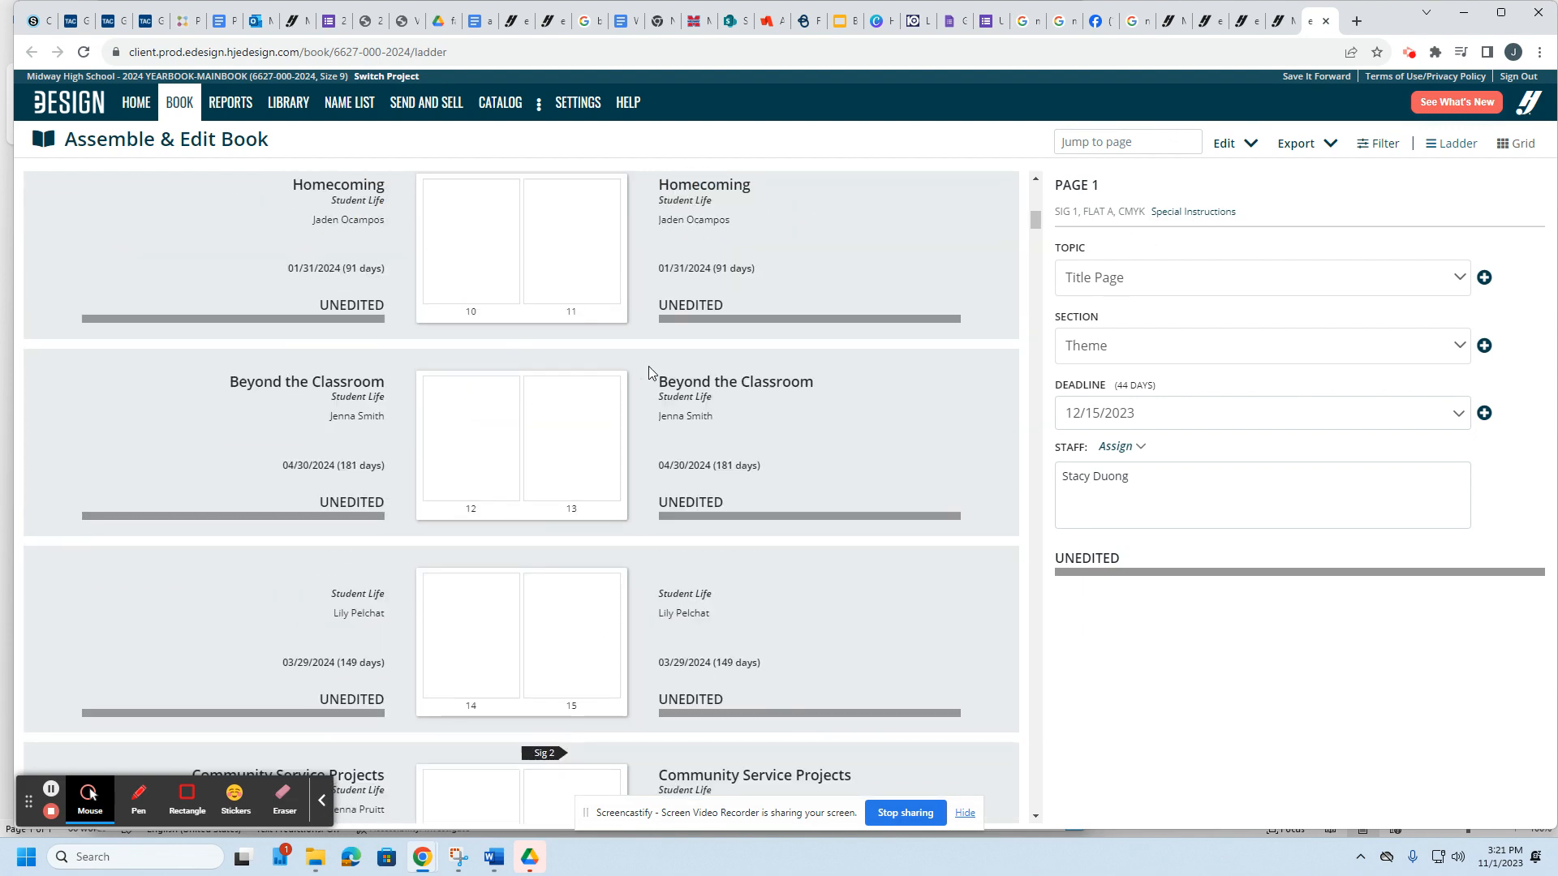
scroll(648, 373, up, 3)
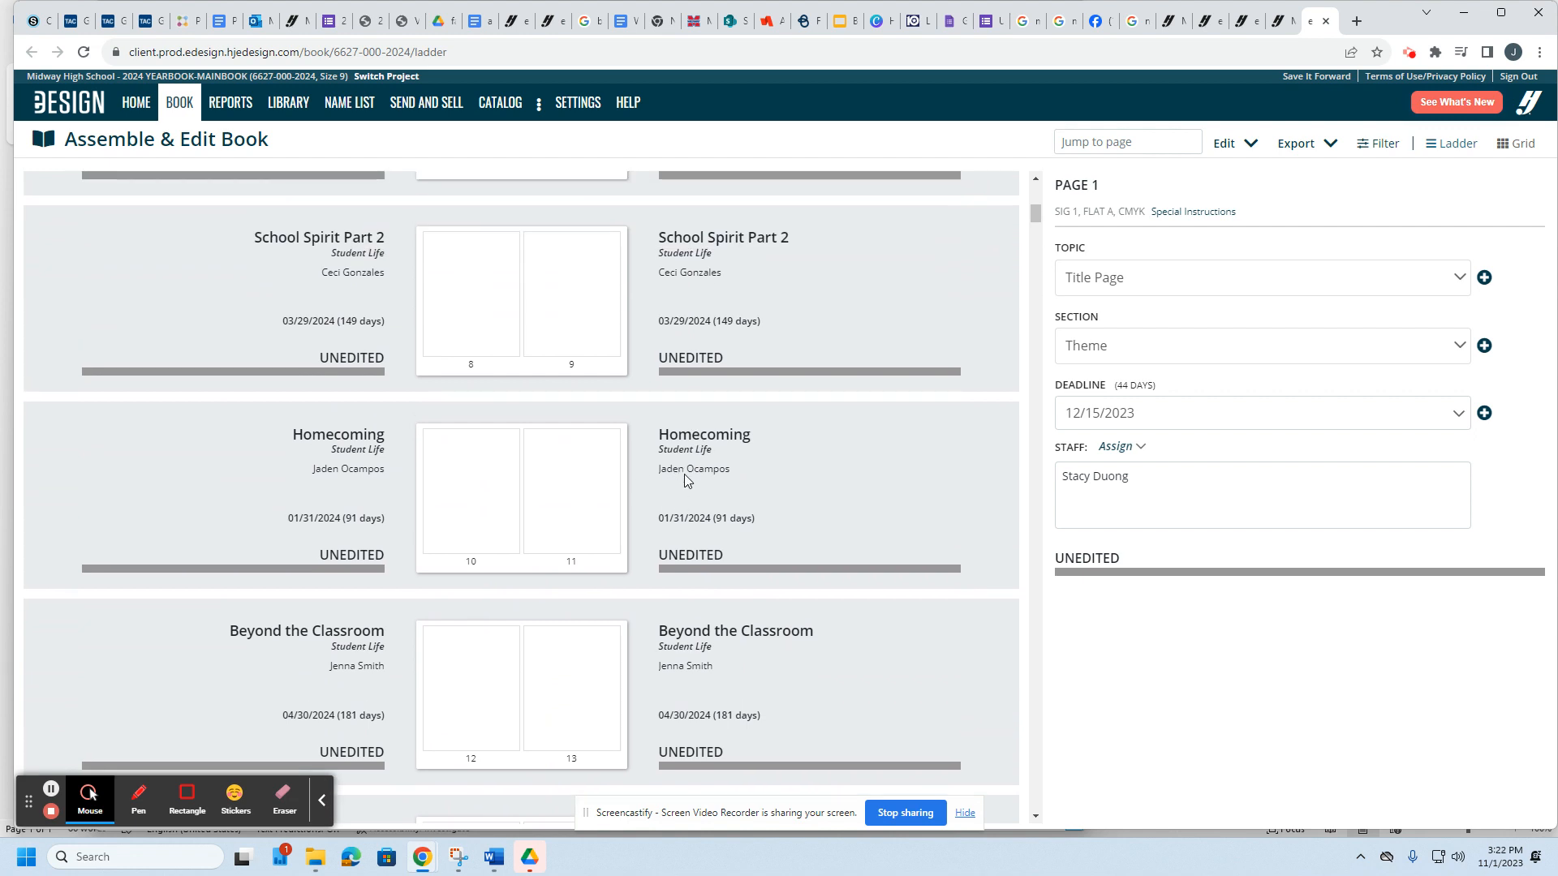
scroll(684, 474, down, 8)
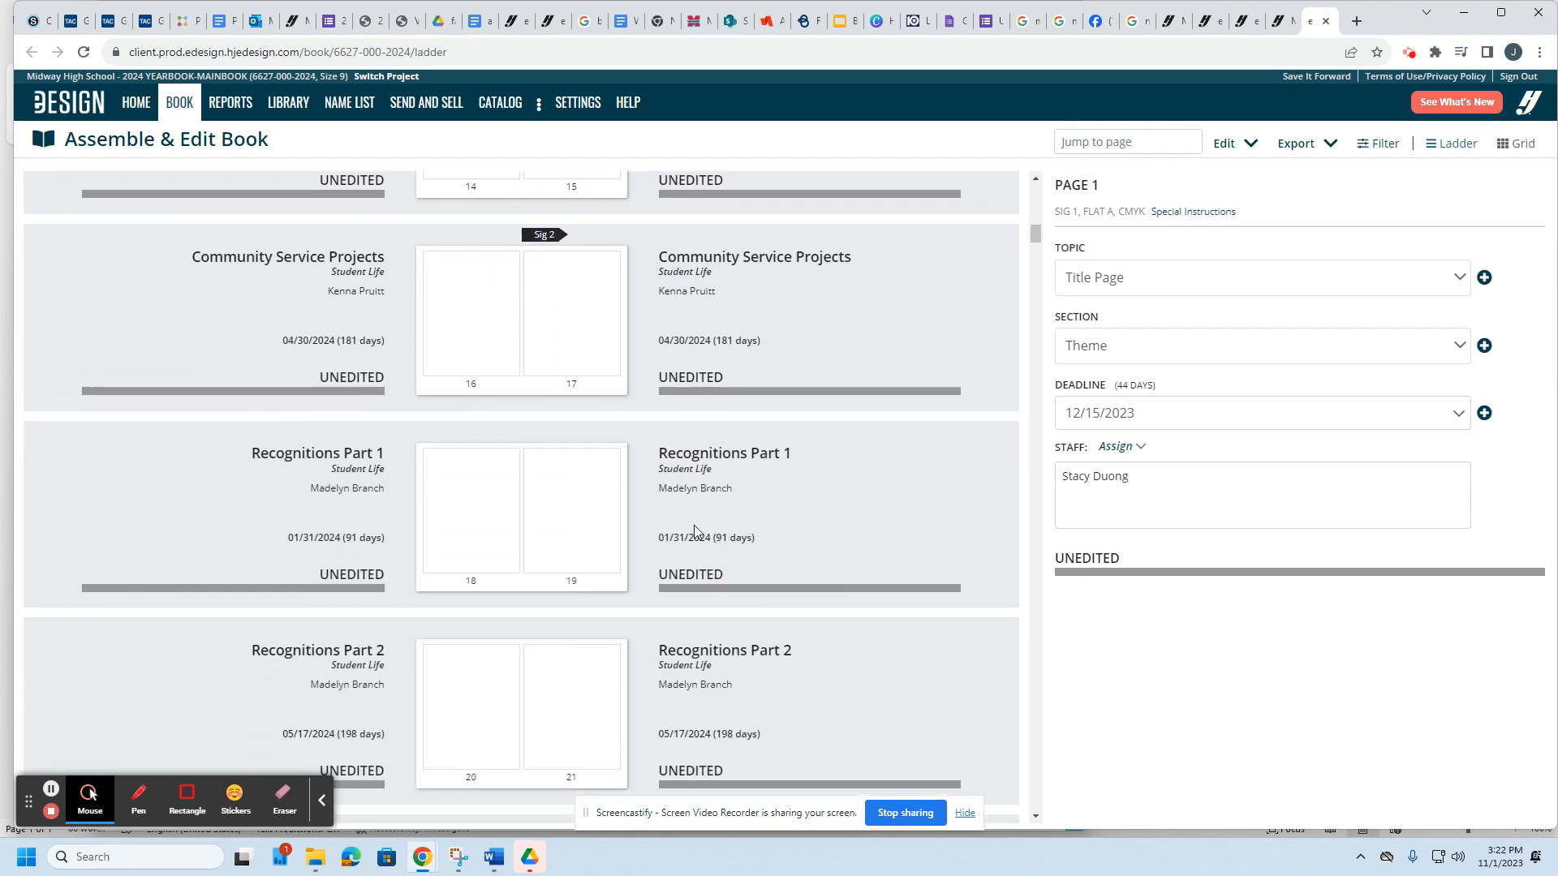
scroll(697, 532, up, 5)
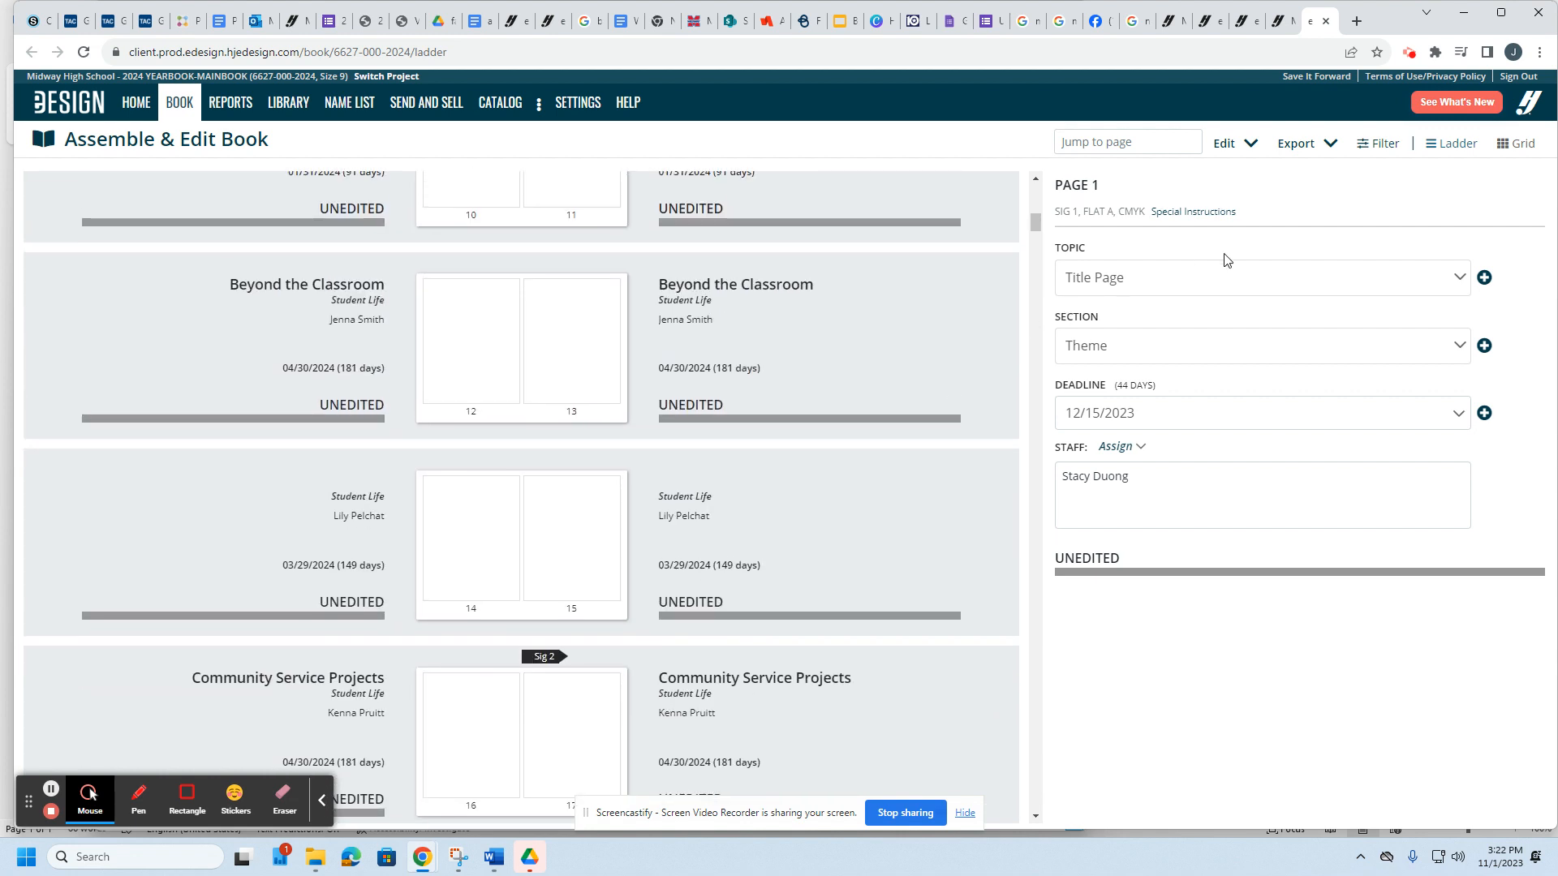
Step: Filter the ladder by one staff member's assignment, then clear the filter and scroll all pages
click(1382, 150)
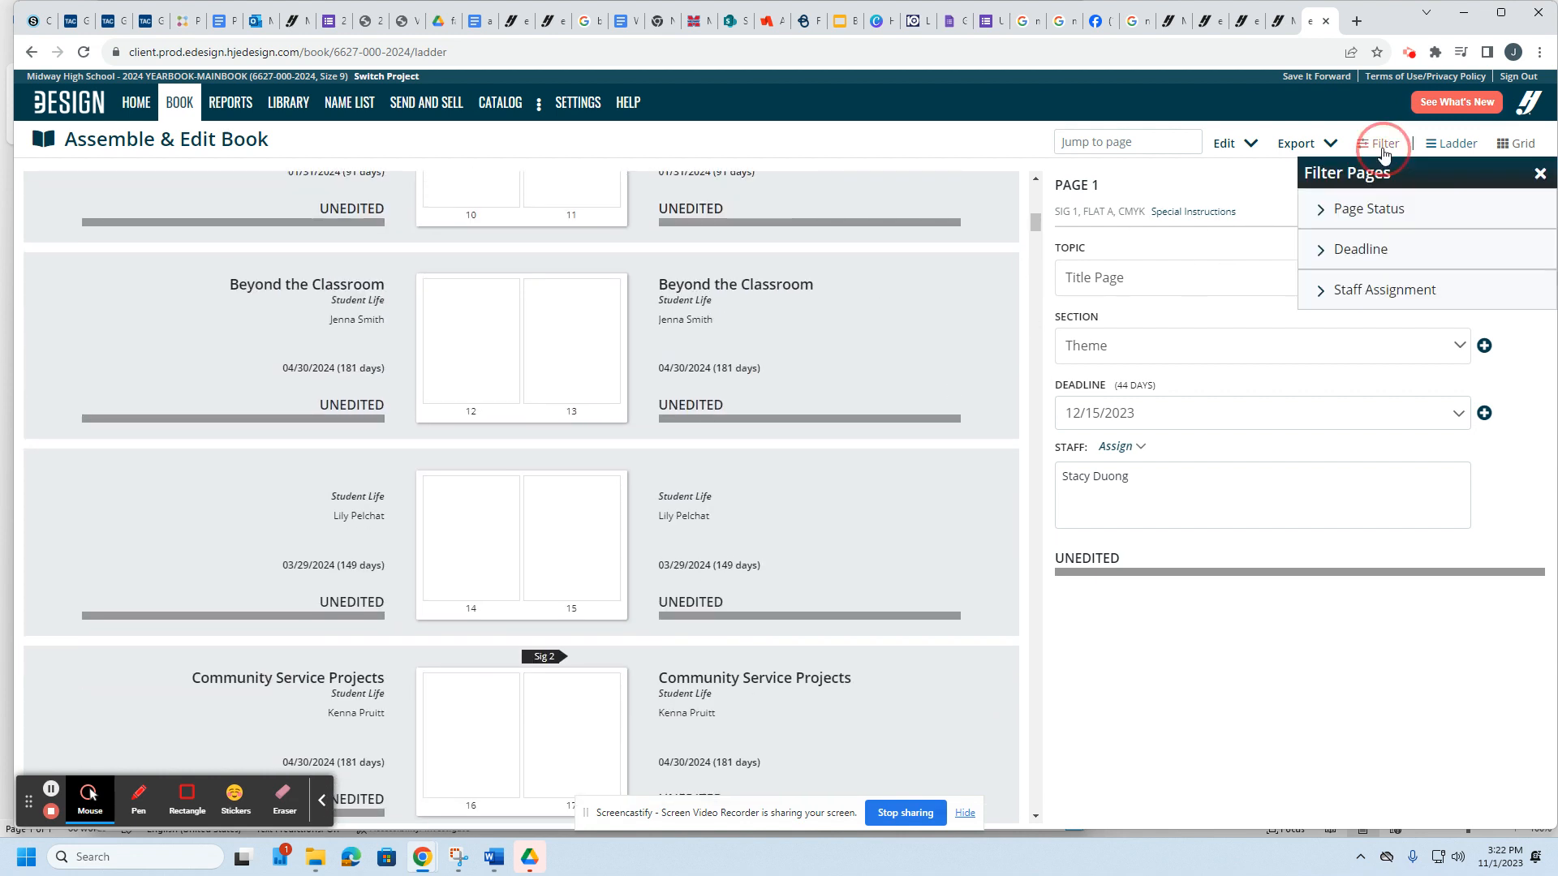
click(1374, 292)
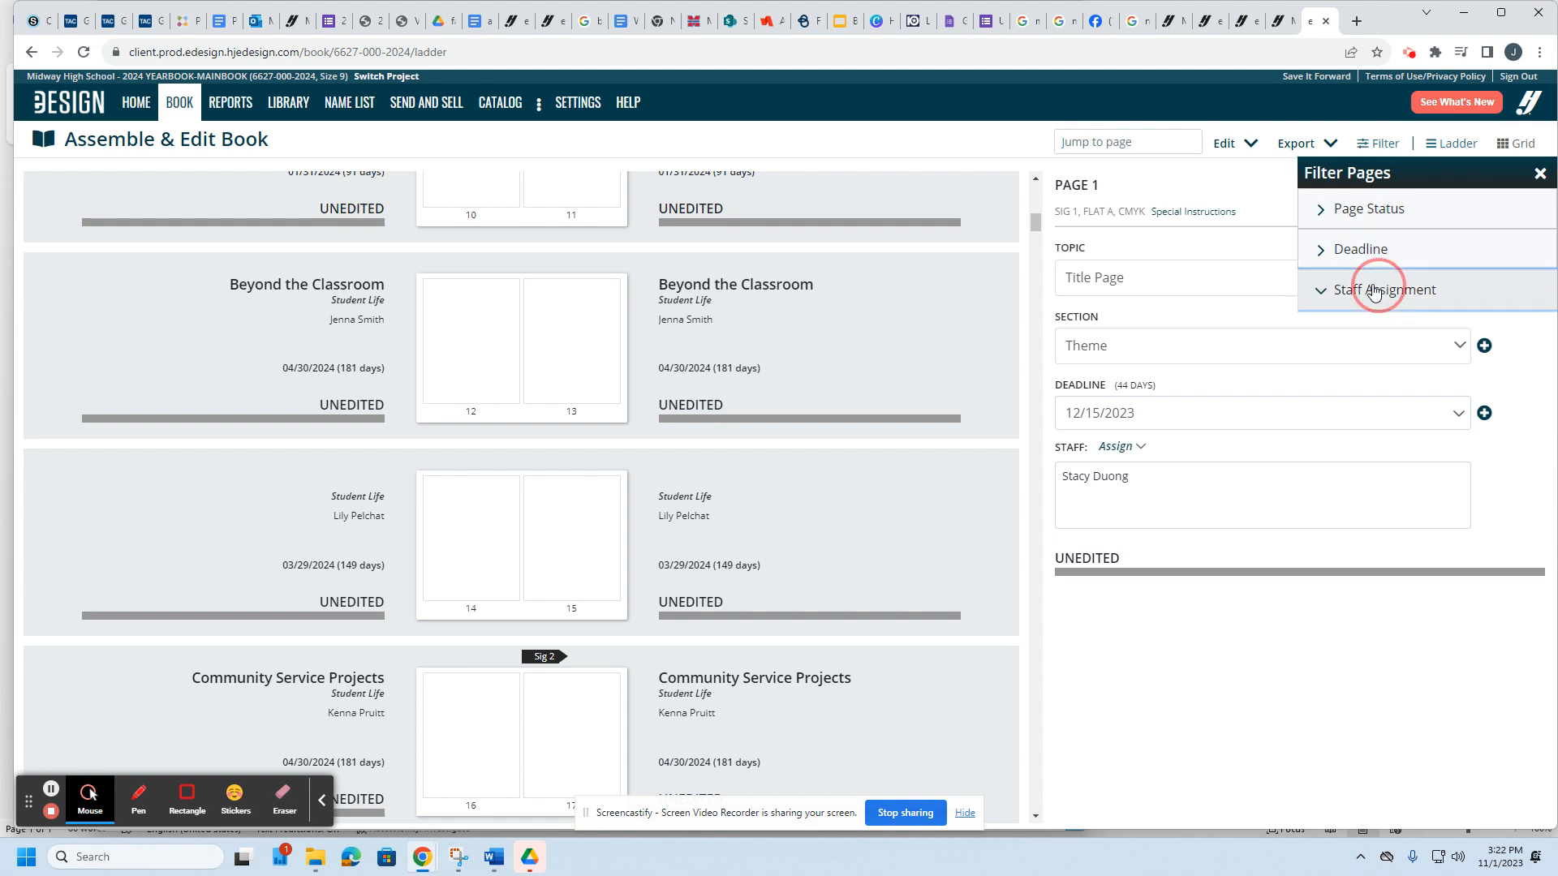
drag(1534, 380, 1536, 517)
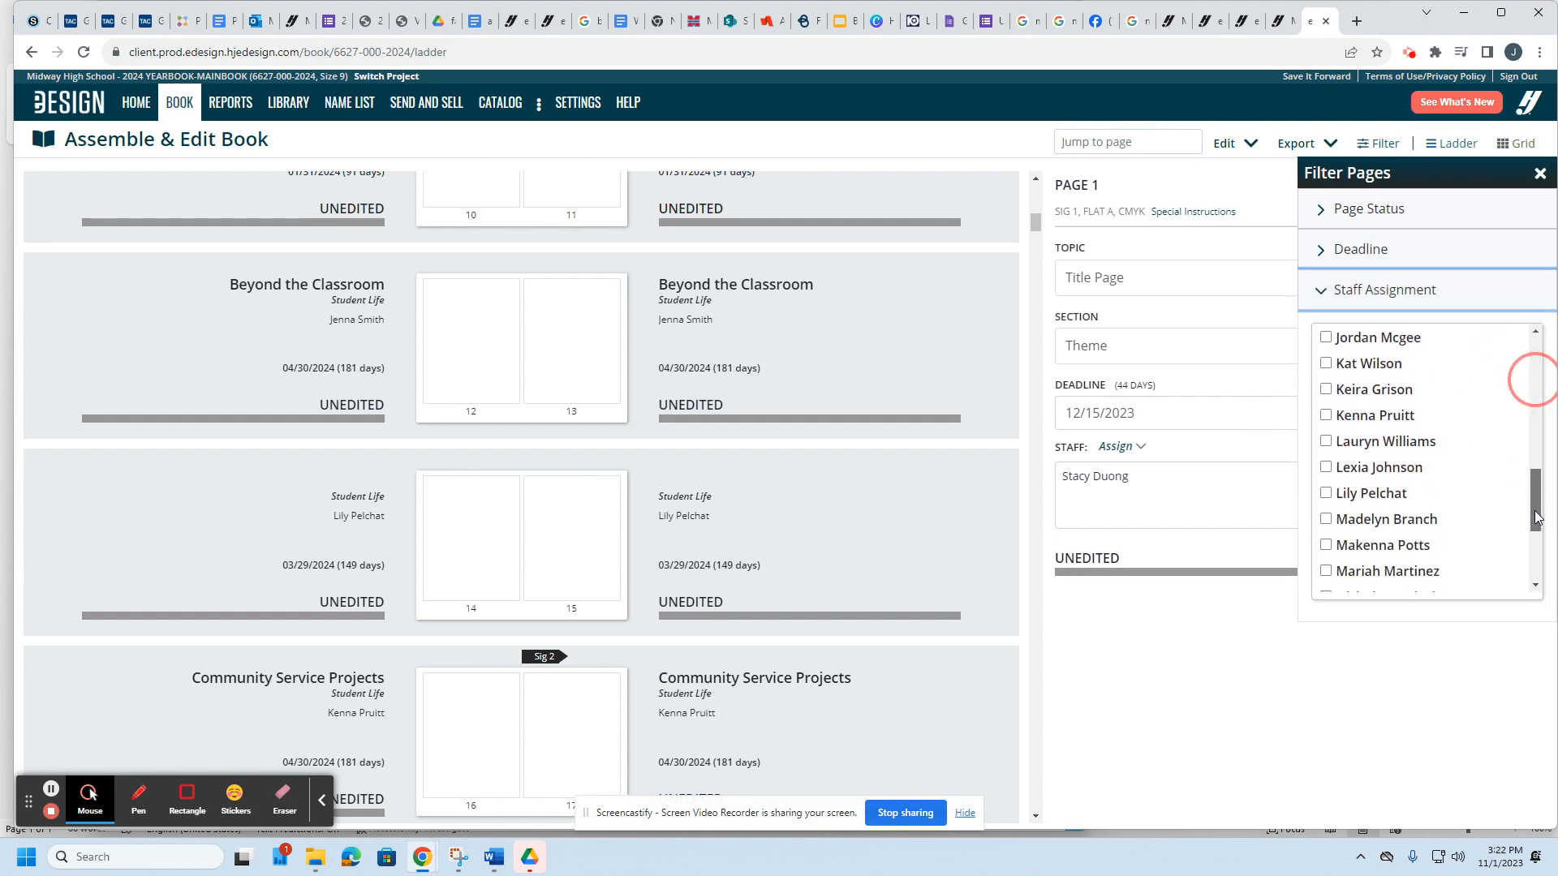
click(1327, 366)
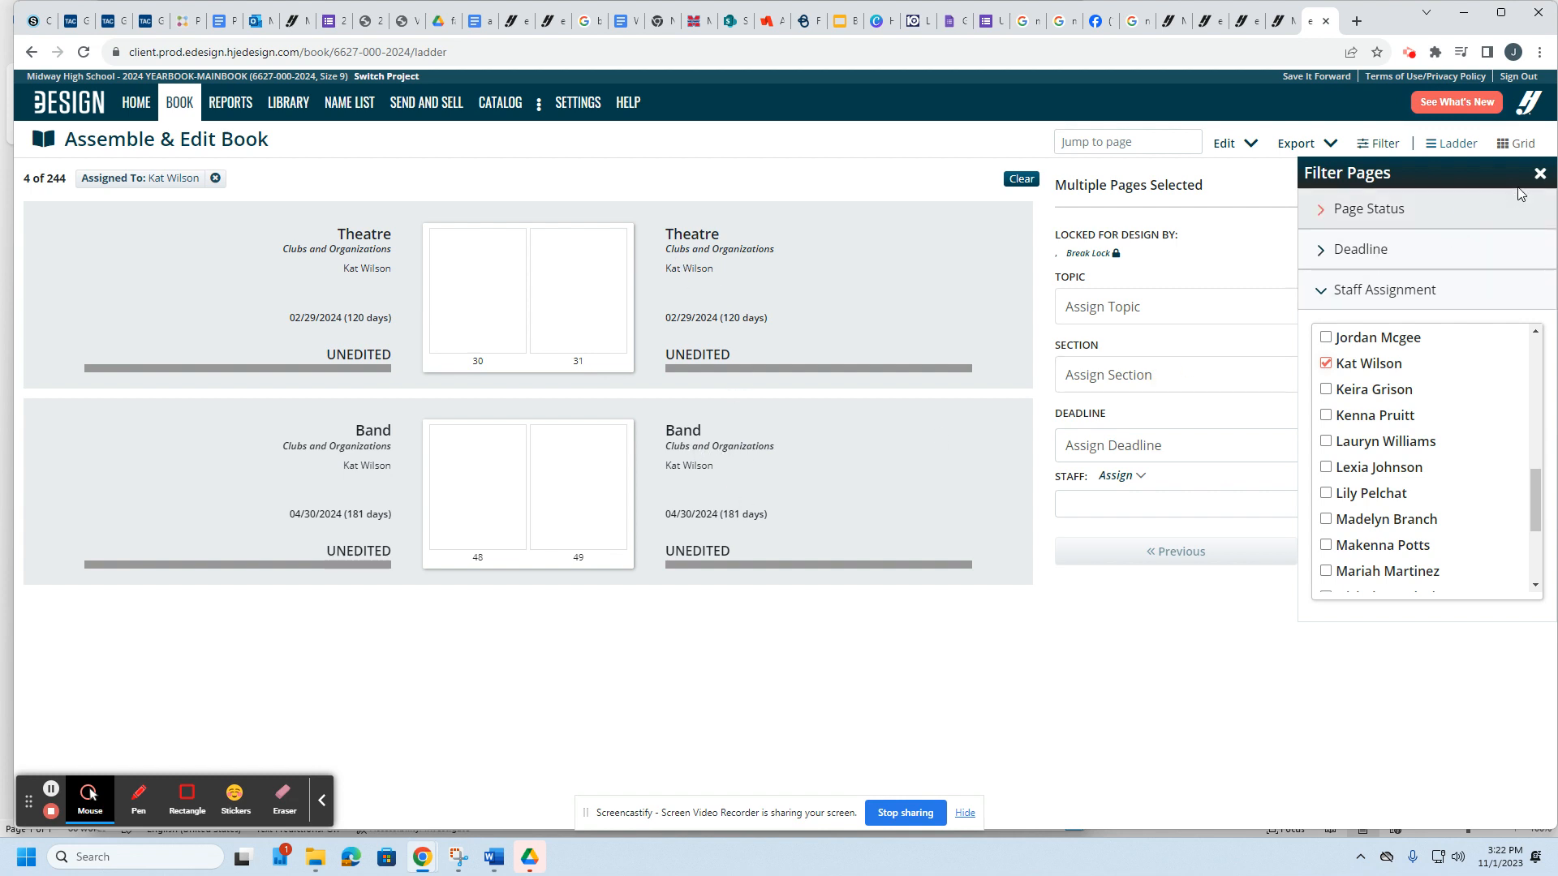
click(1540, 178)
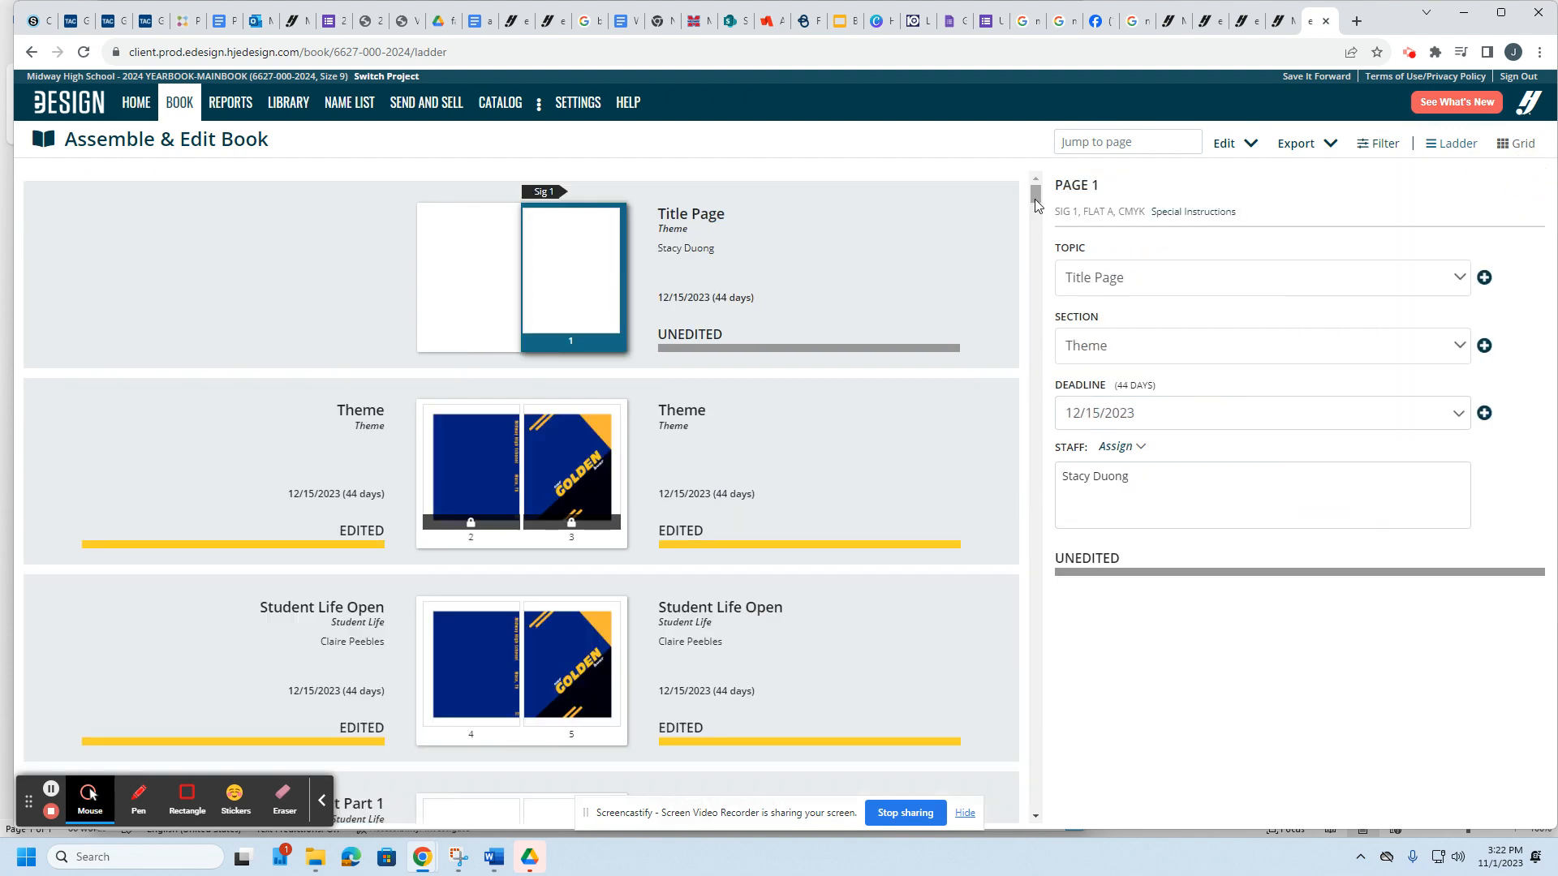
drag(1035, 195, 1039, 826)
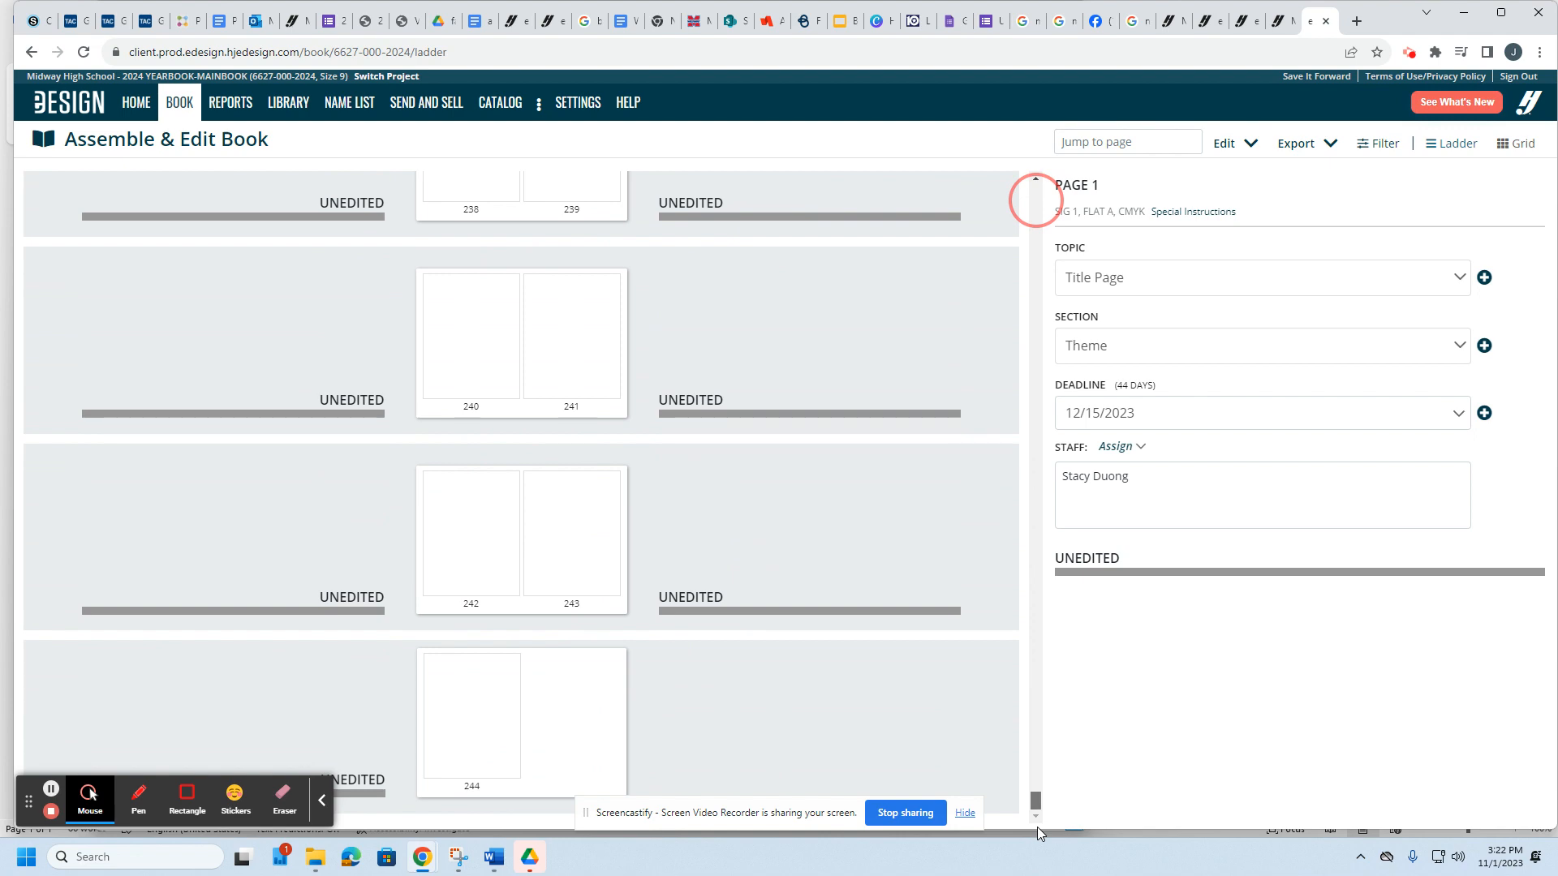
drag(1037, 826, 1059, 497)
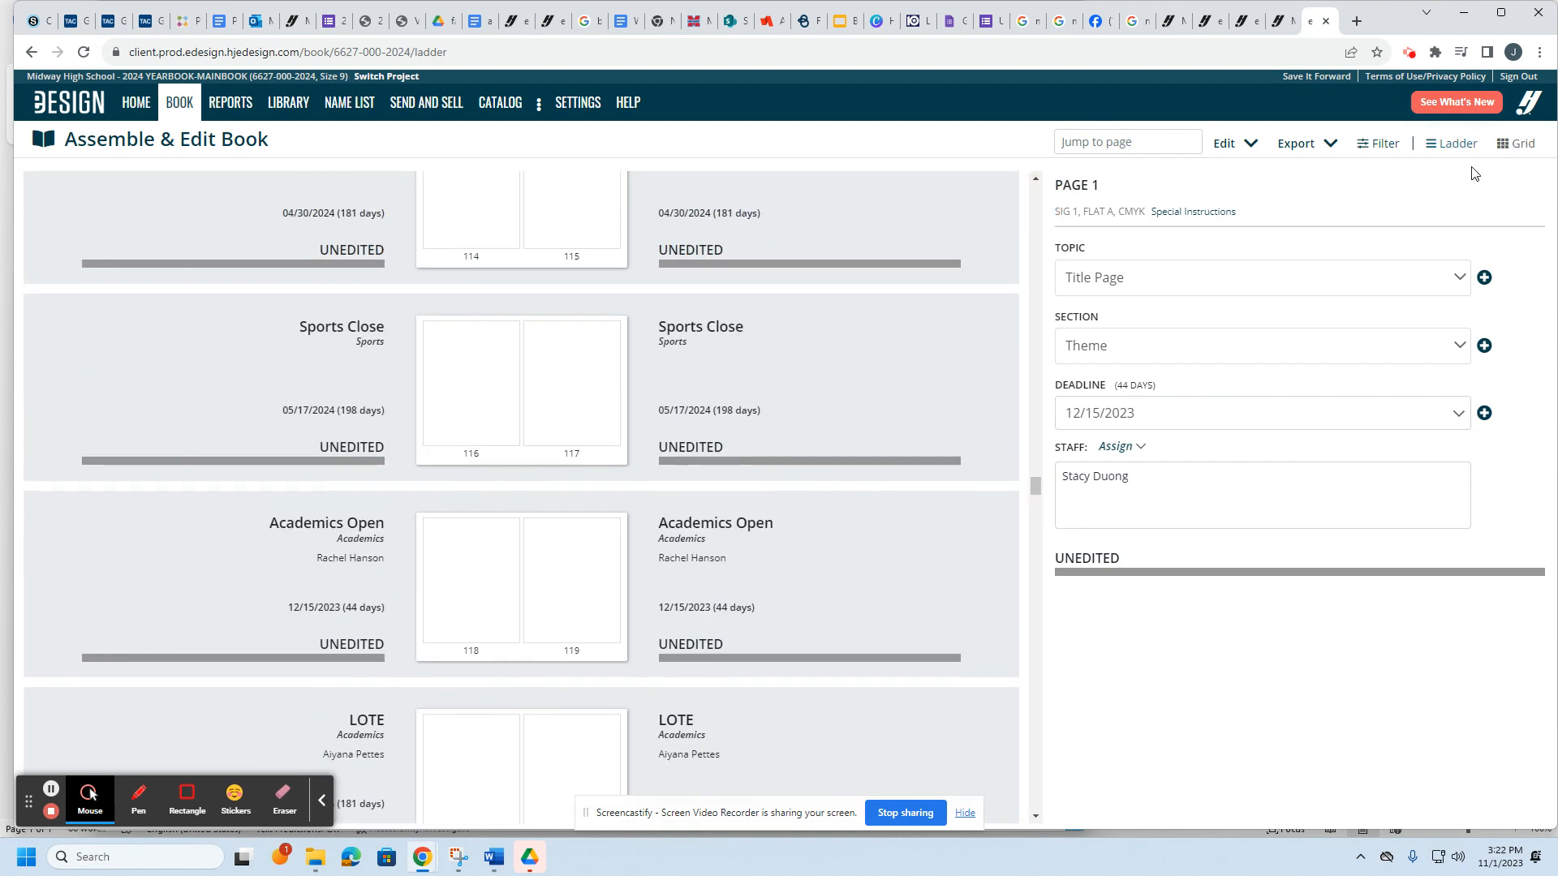
Step: Reapply the staff-assignment filter so only the Theatre and Band spreads are listed
click(1380, 142)
click(1380, 290)
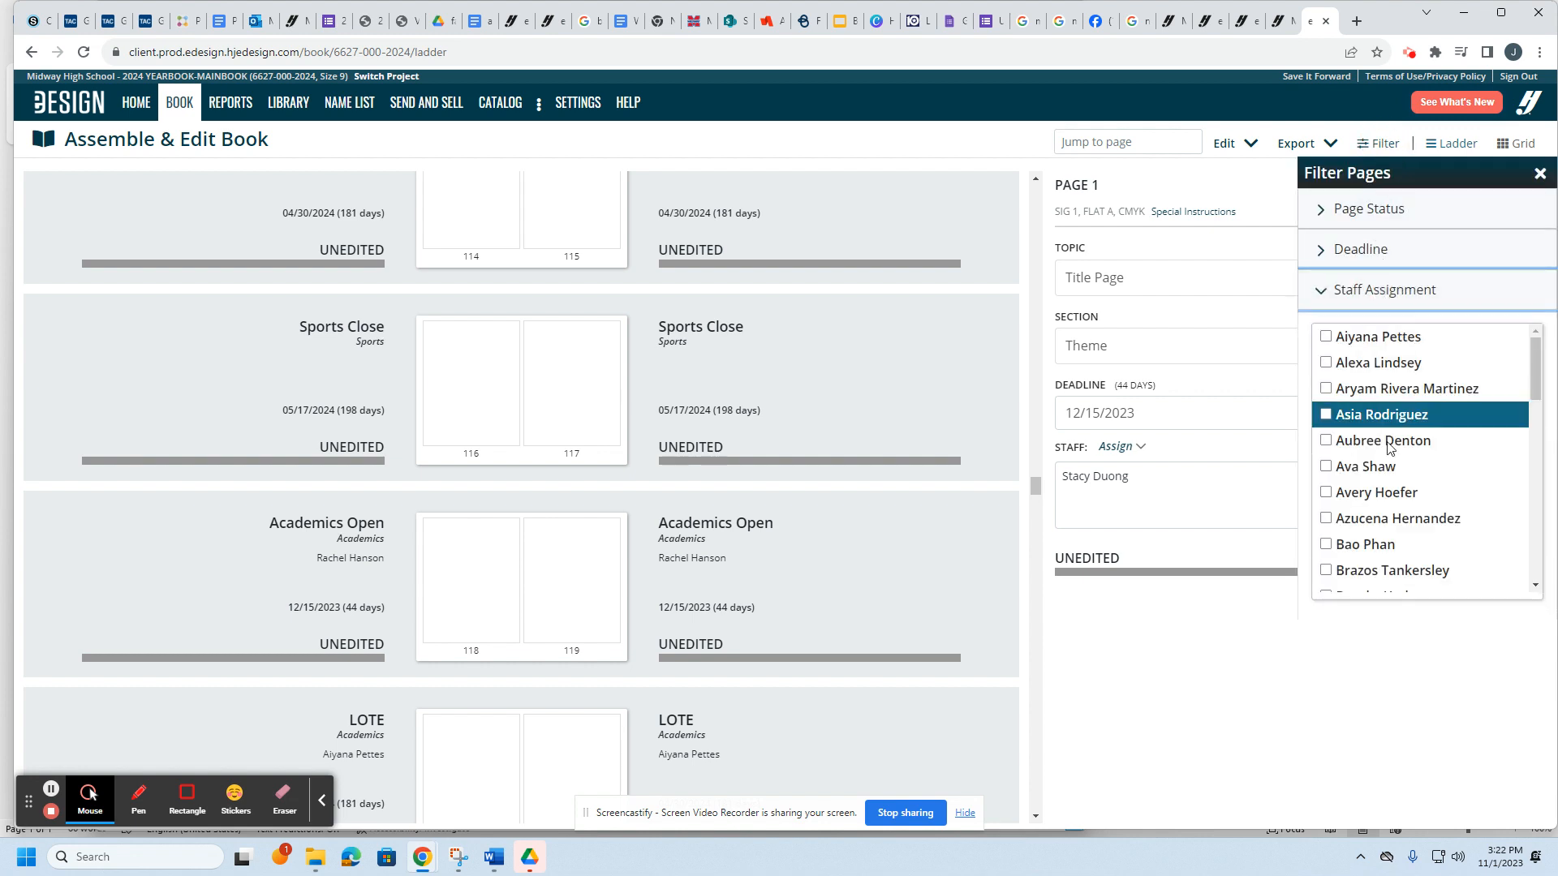
scroll(1396, 454, down, 10)
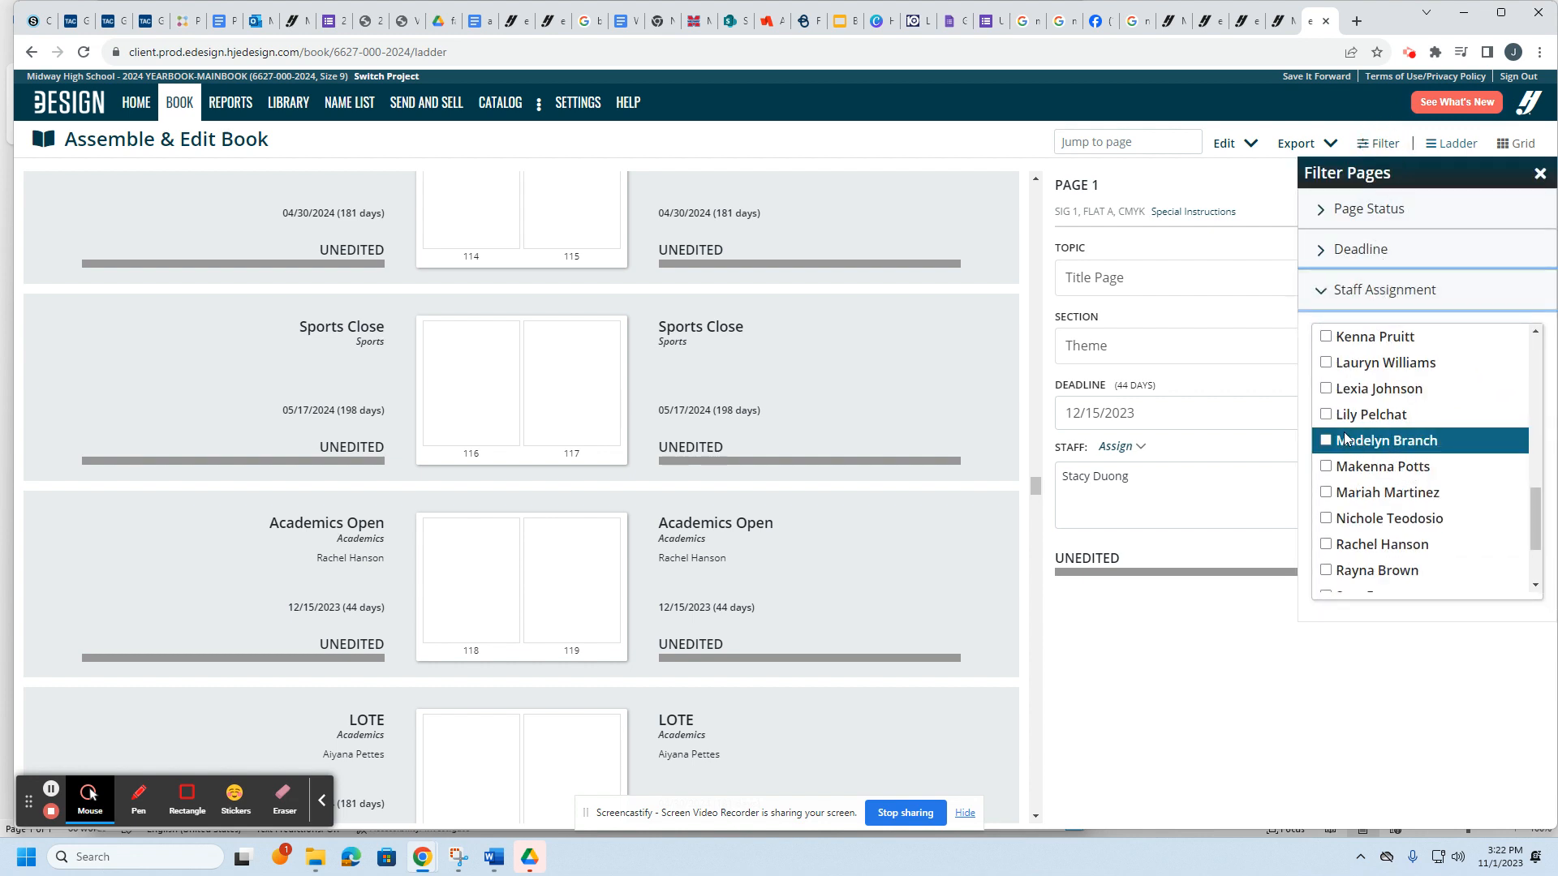
scroll(1351, 438, up, 3)
click(1351, 366)
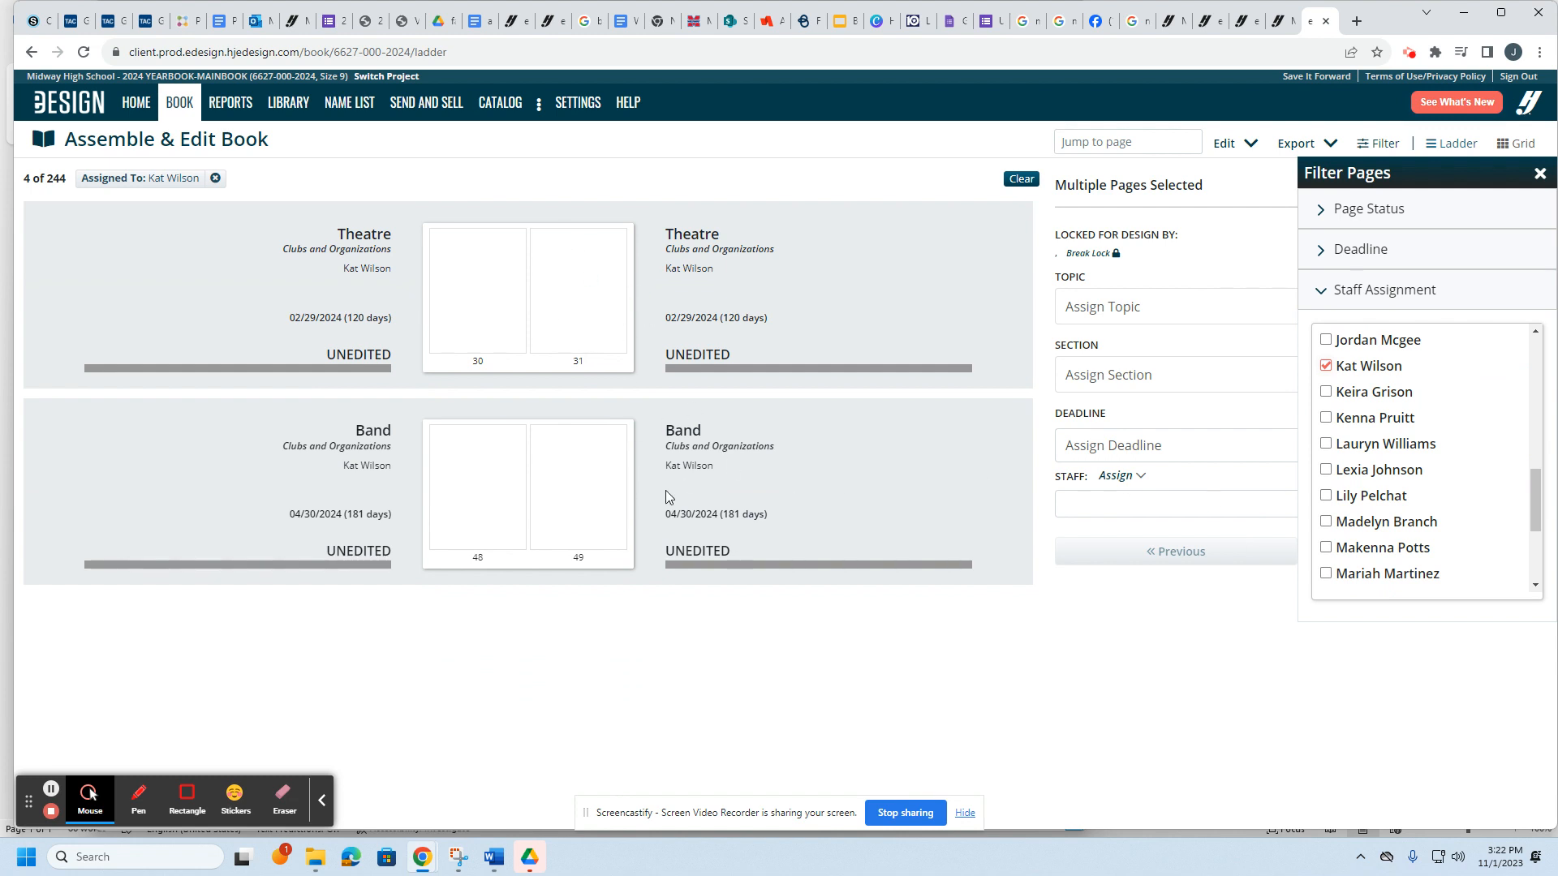
Step: Open the Theatre spread, pages 30–31, in the editor and unlock page 31
double_click(497, 288)
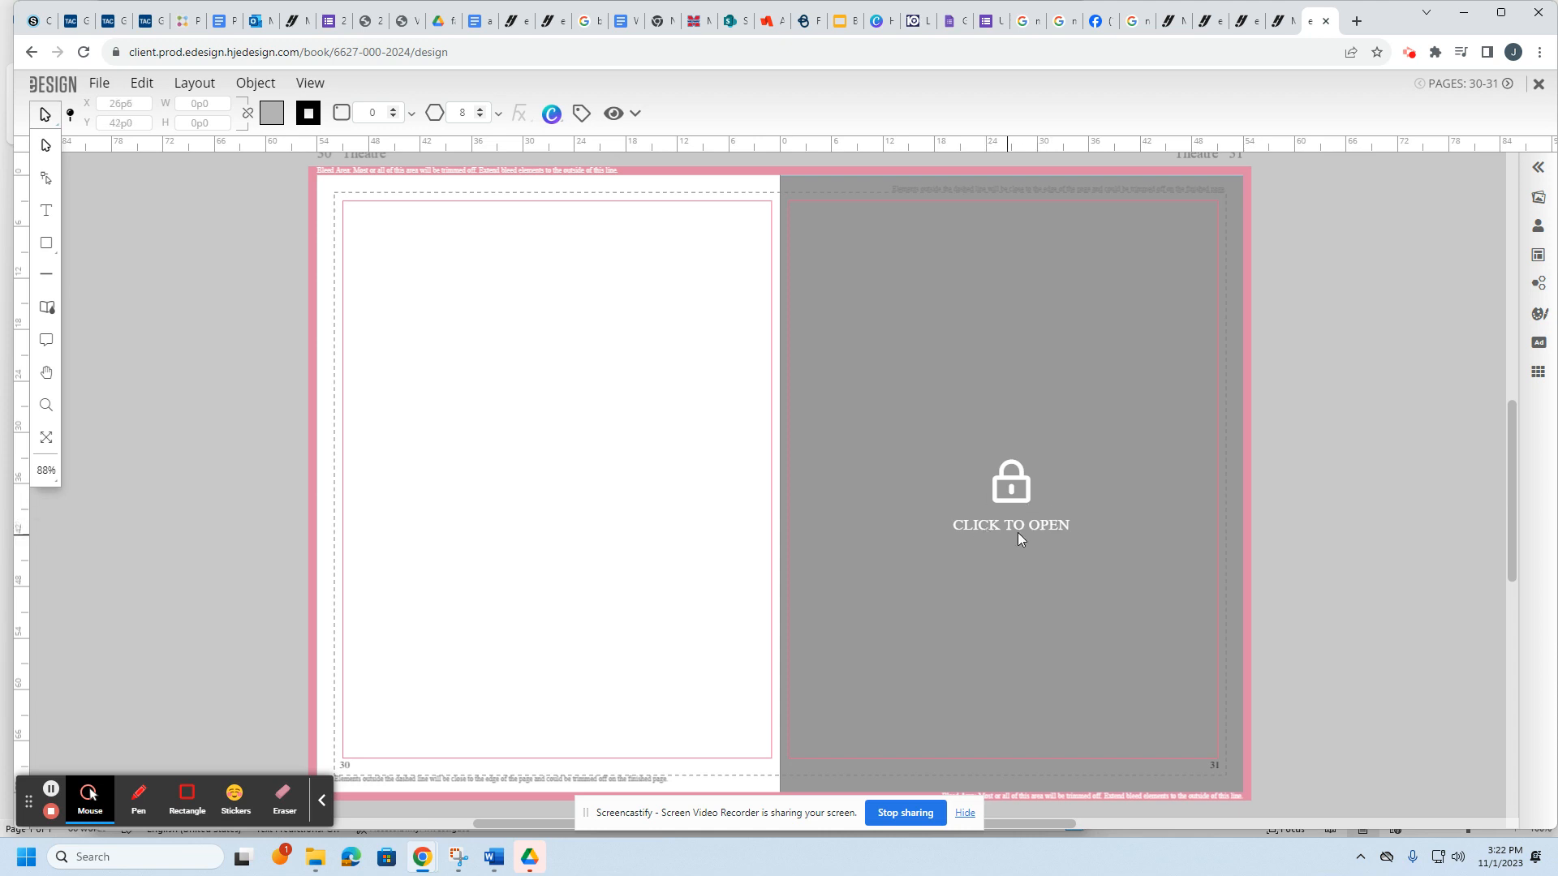
click(980, 524)
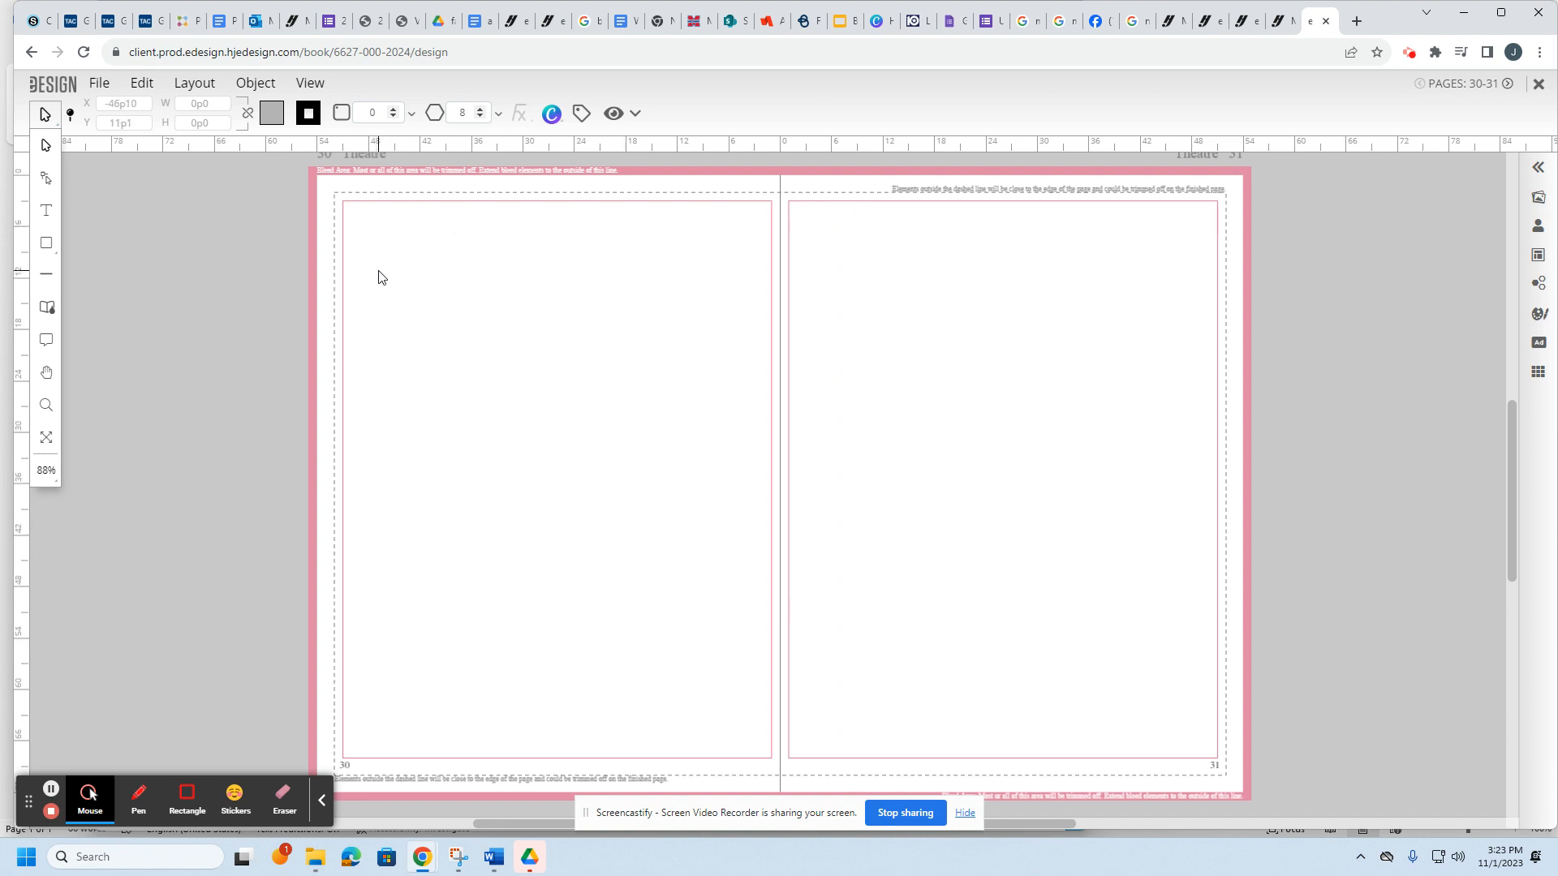
click(47, 248)
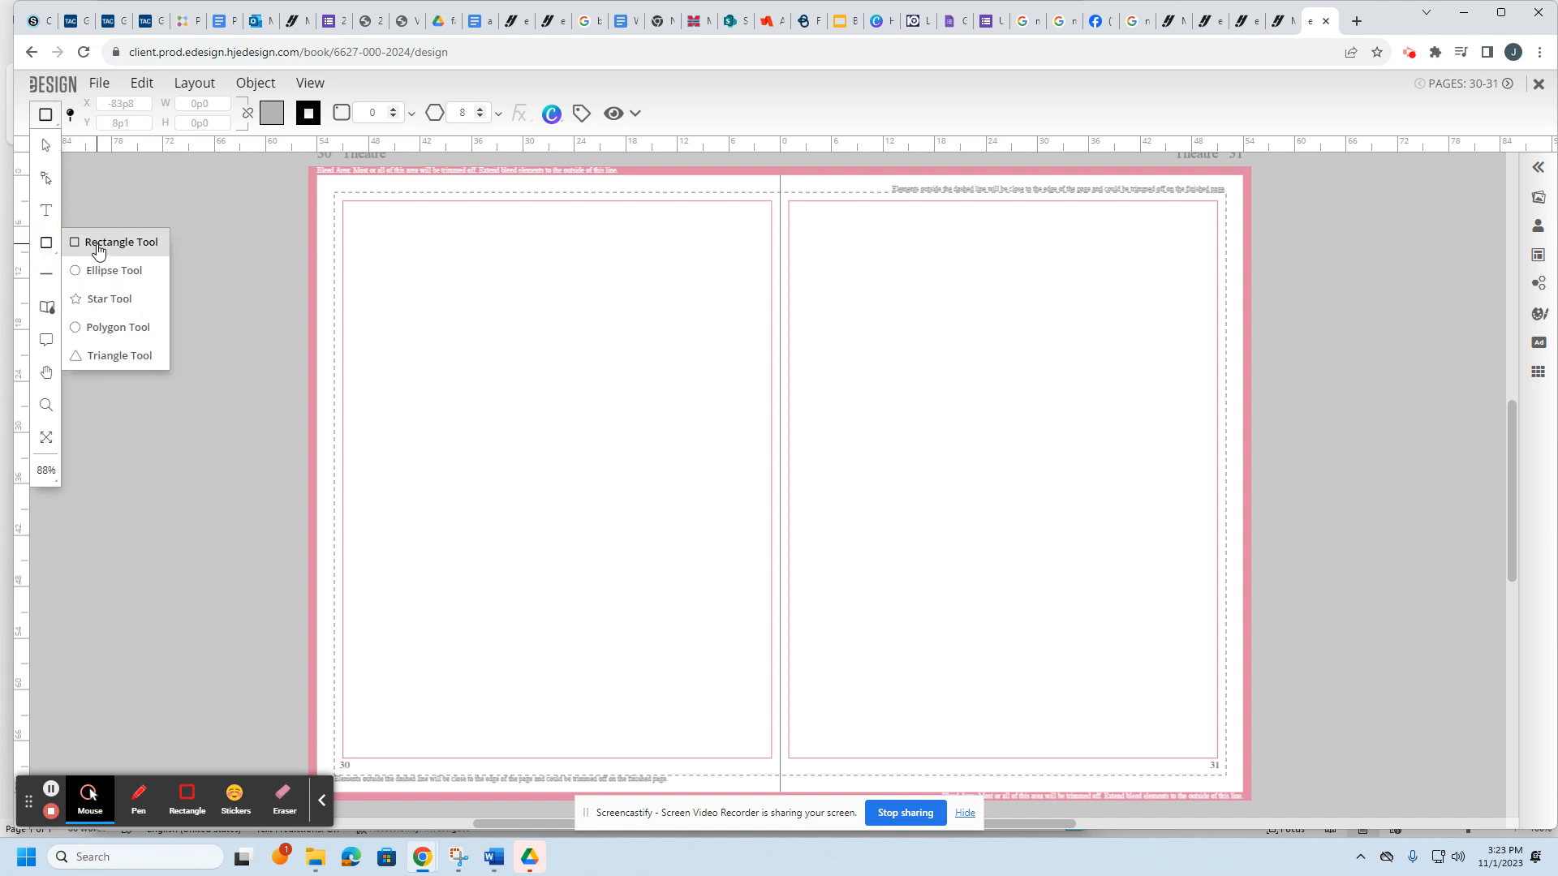
Step: Draw two grey rectangle placeholders on page 30, one near the top and one lower down
click(98, 248)
mouse_move(403, 252)
mouse_down()
mouse_move(482, 345)
mouse_move(555, 395)
mouse_up()
click(47, 244)
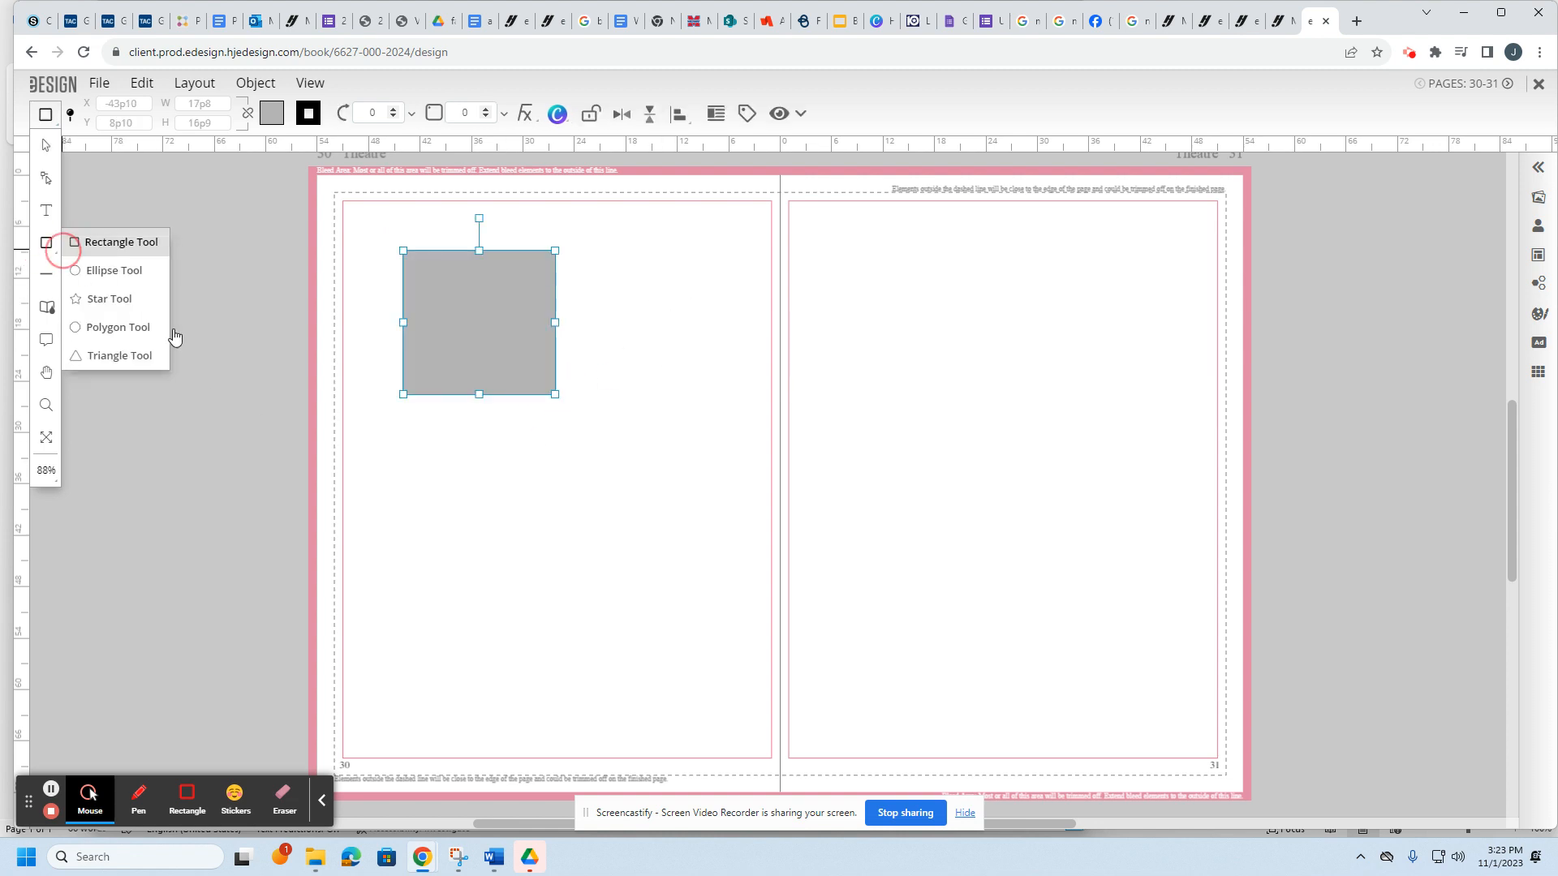
drag(414, 504, 552, 651)
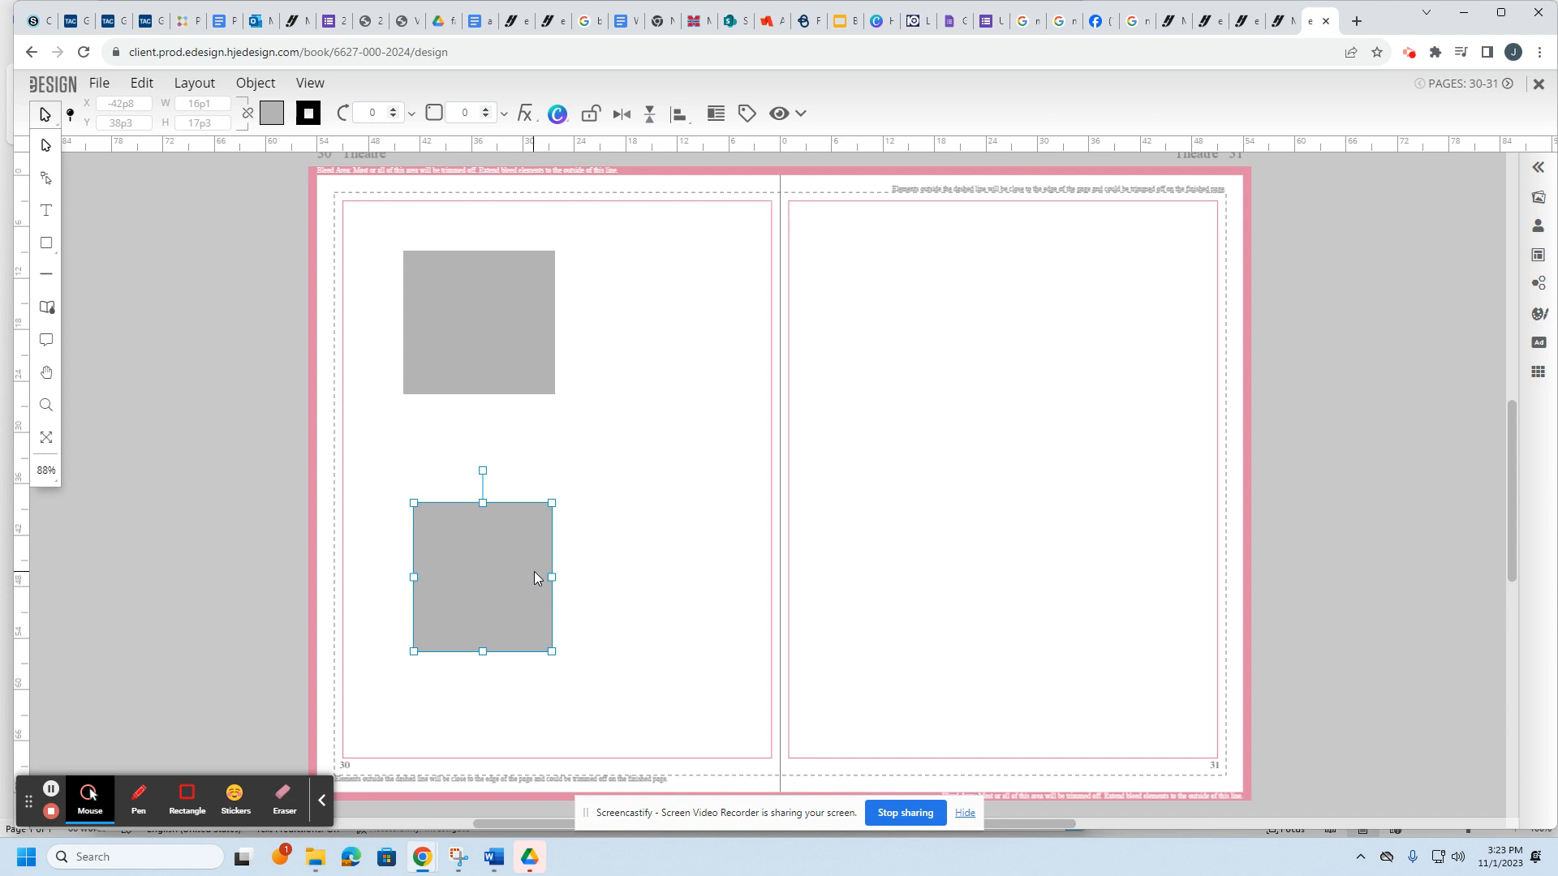
click(46, 210)
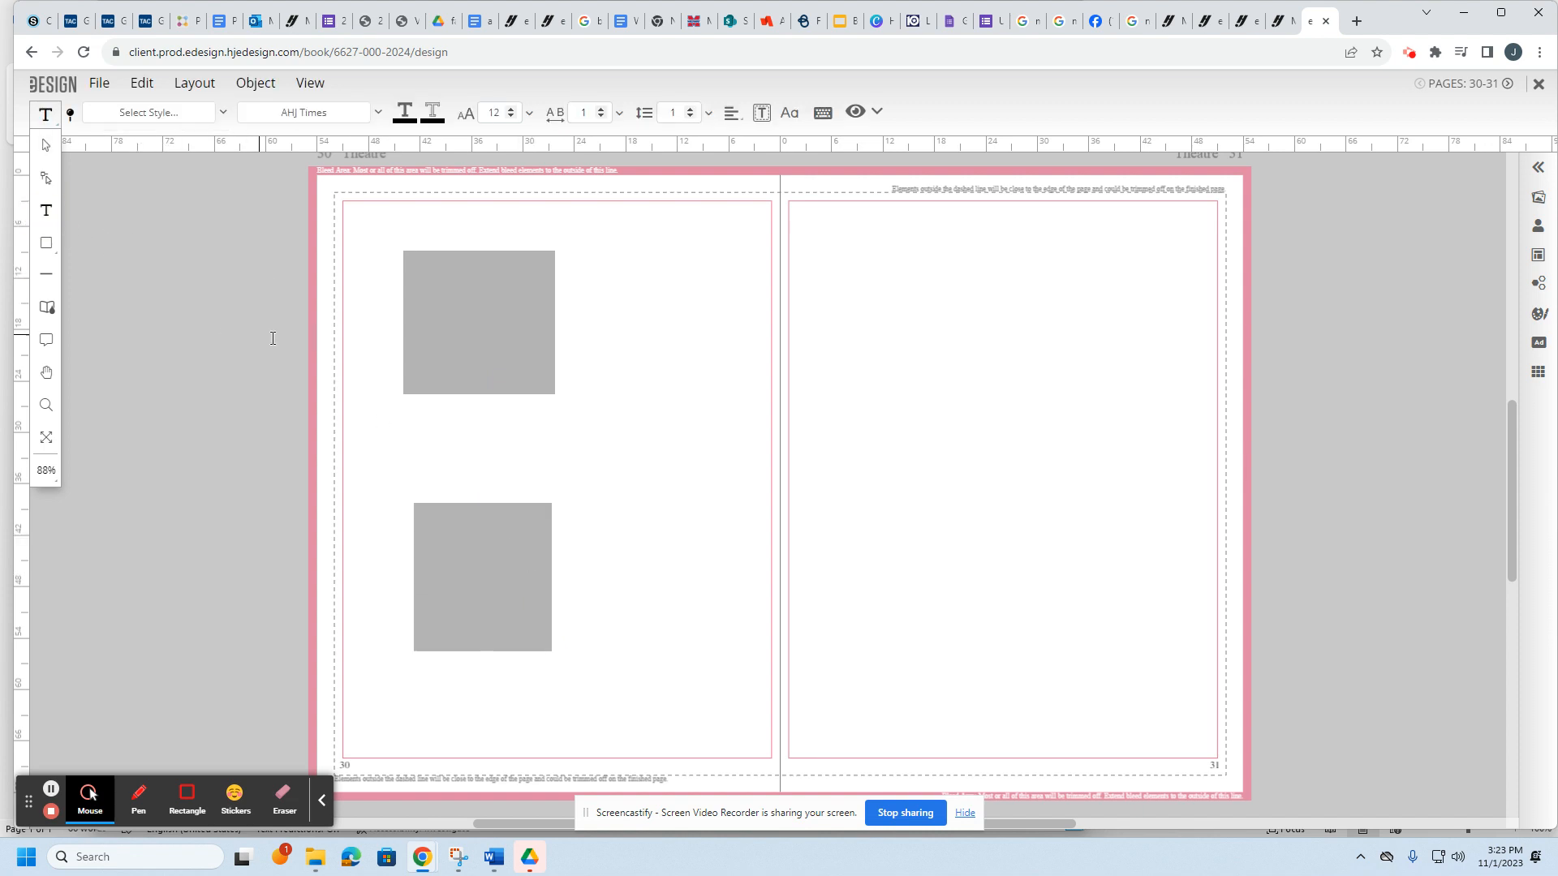
Step: Draw a text frame across the top of page 30 reading 'question goes here'
drag(364, 207, 771, 240)
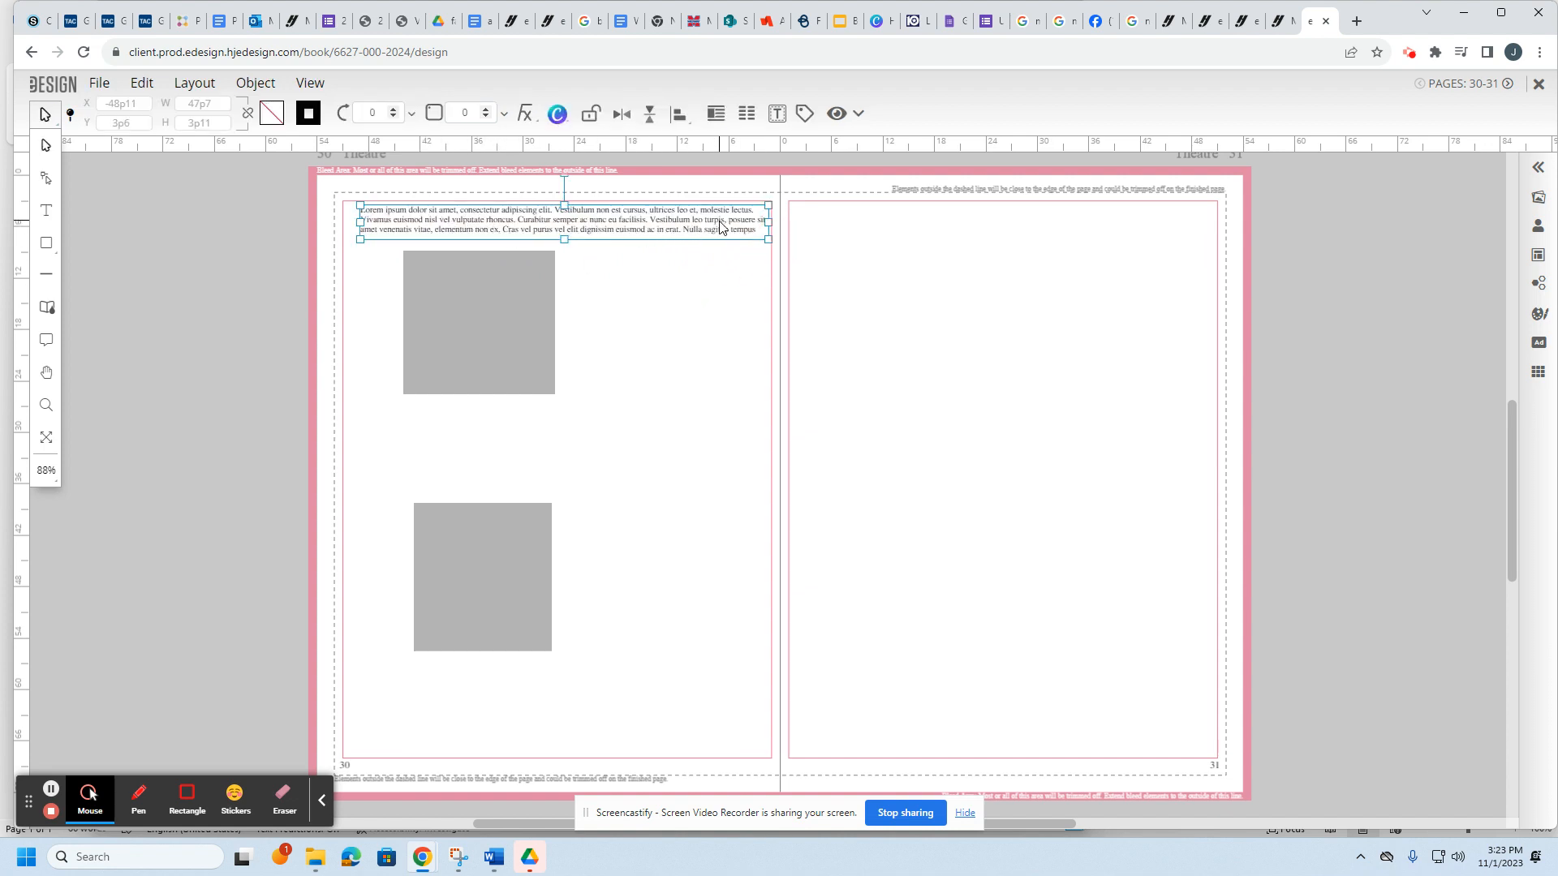
double_click(442, 233)
double_click(442, 230)
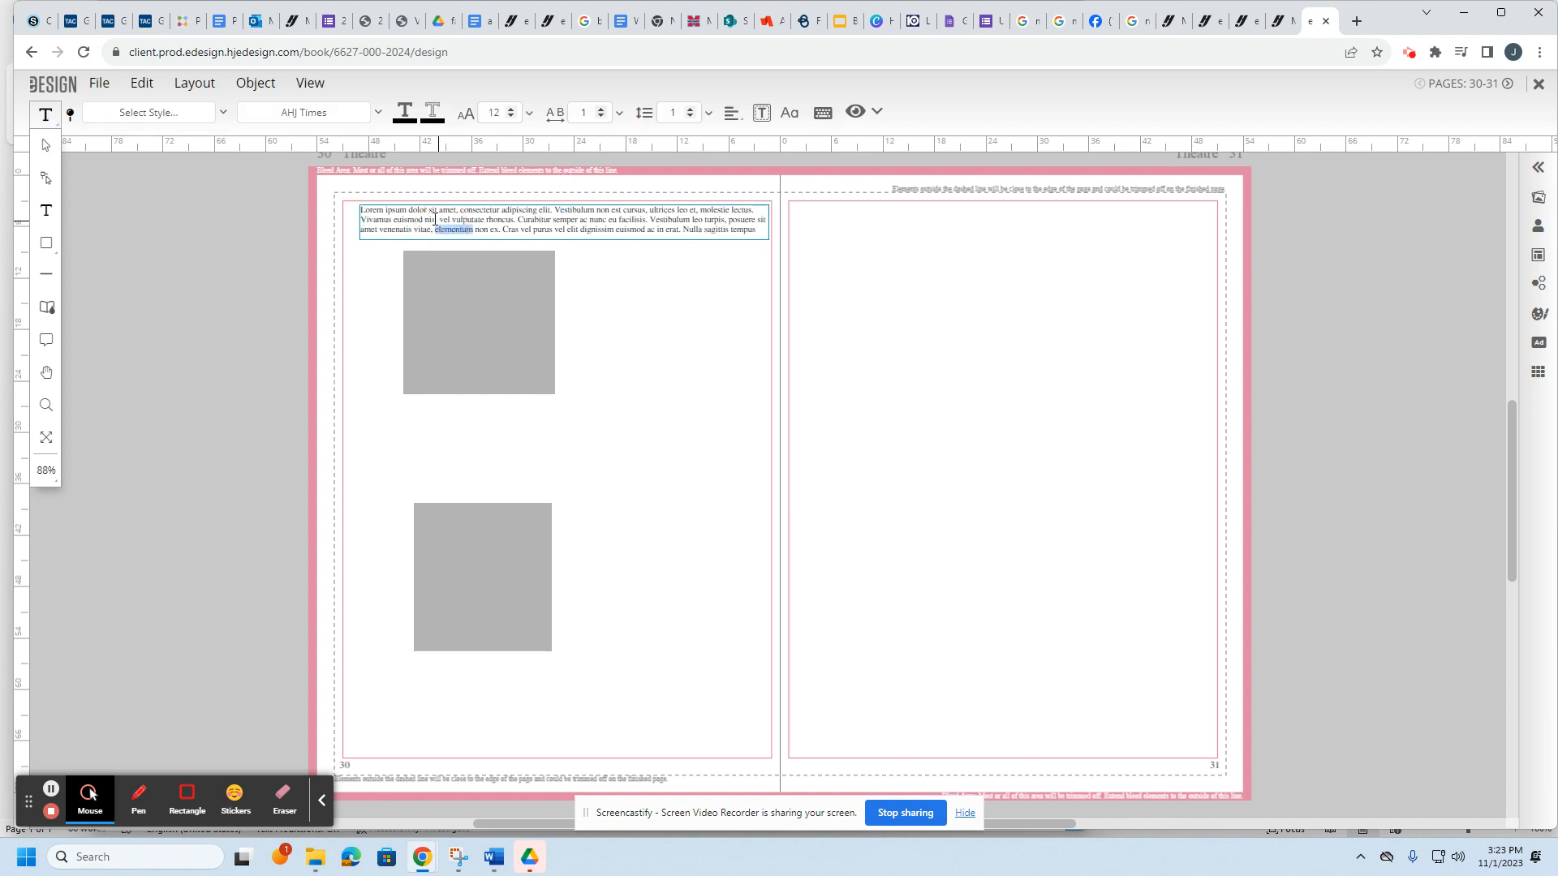
drag(361, 213, 809, 250)
double_click(363, 211)
click(625, 250)
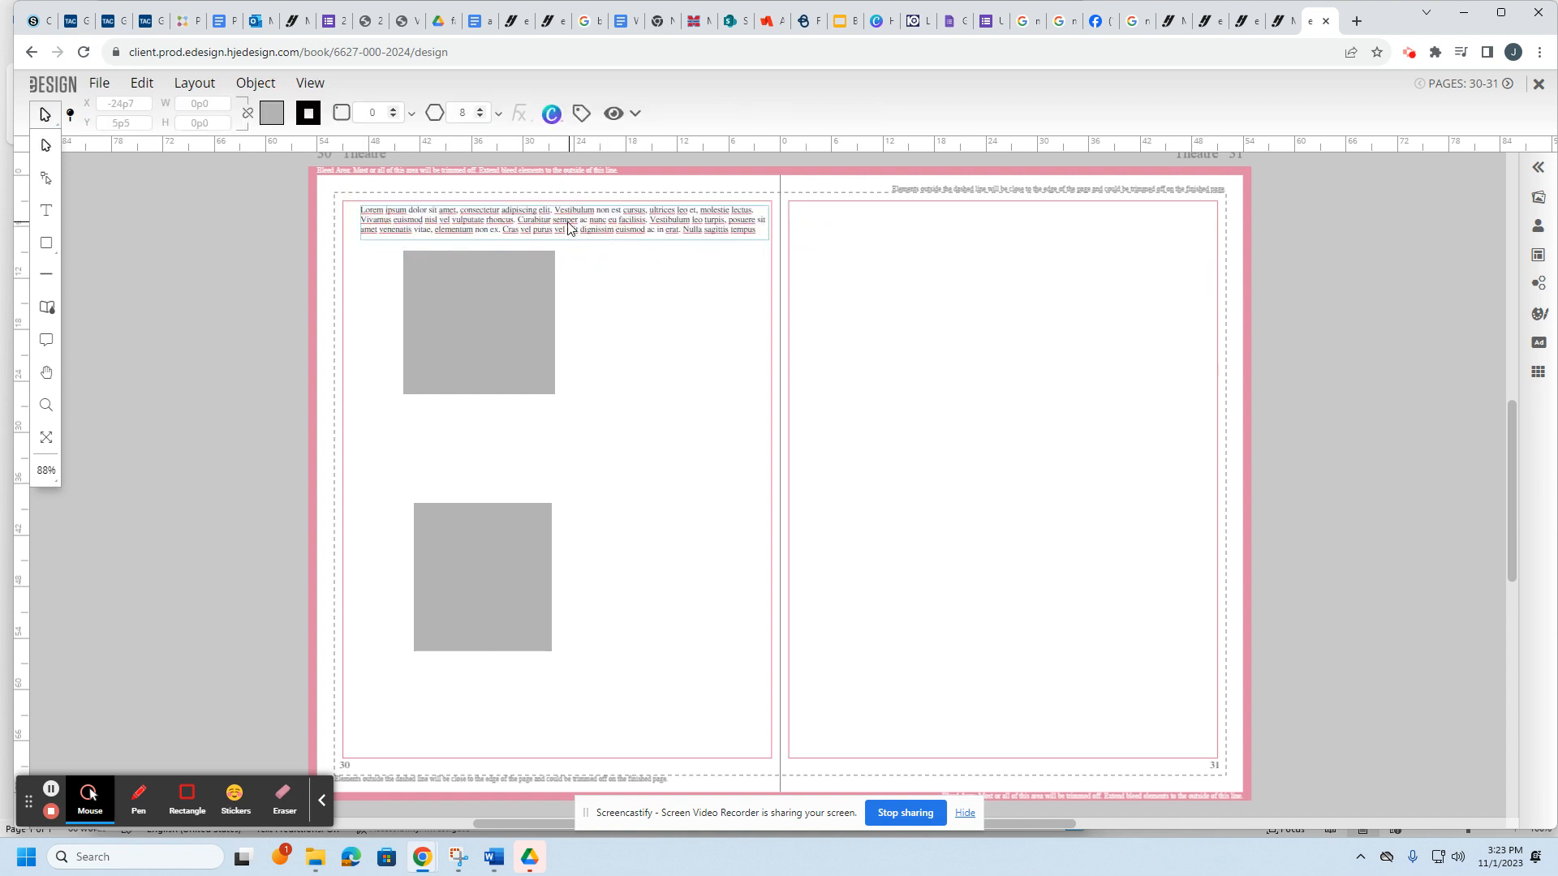
double_click(568, 223)
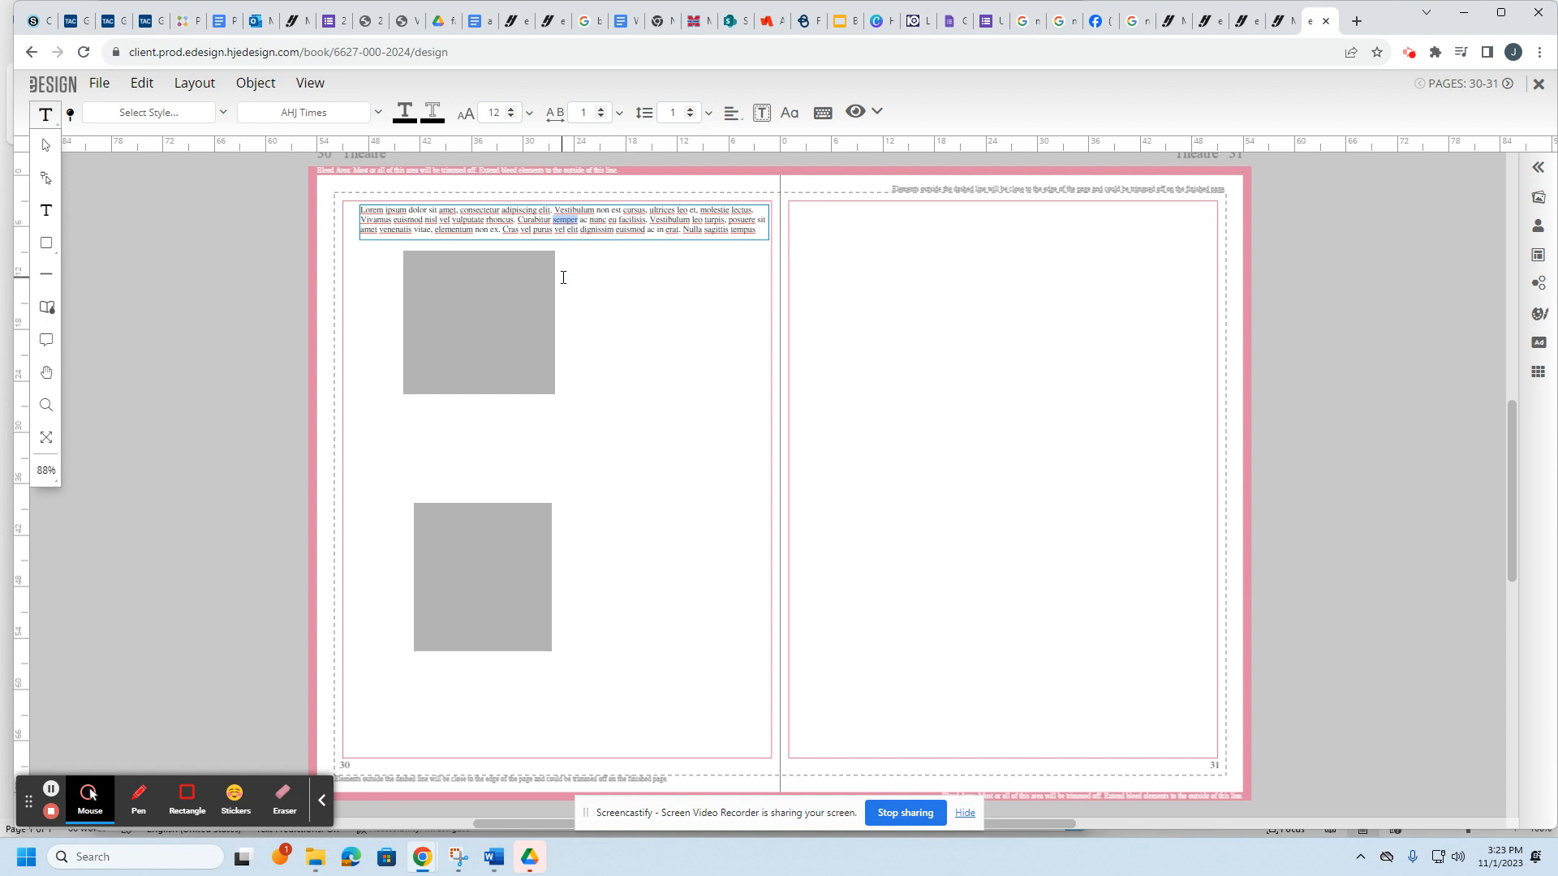
triple_click(497, 215)
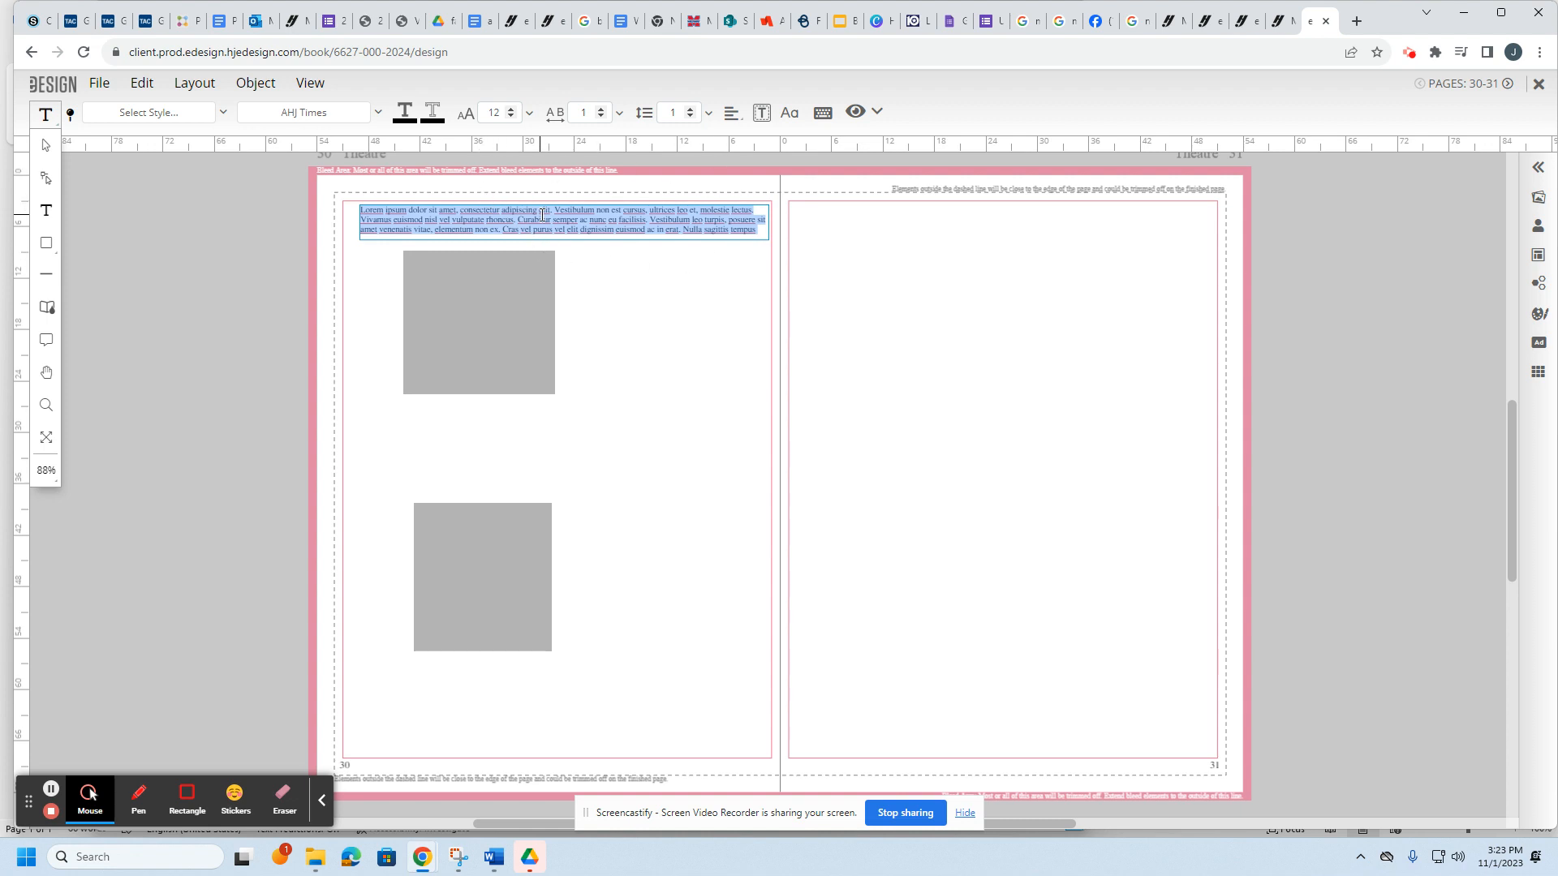
text(question goes here)
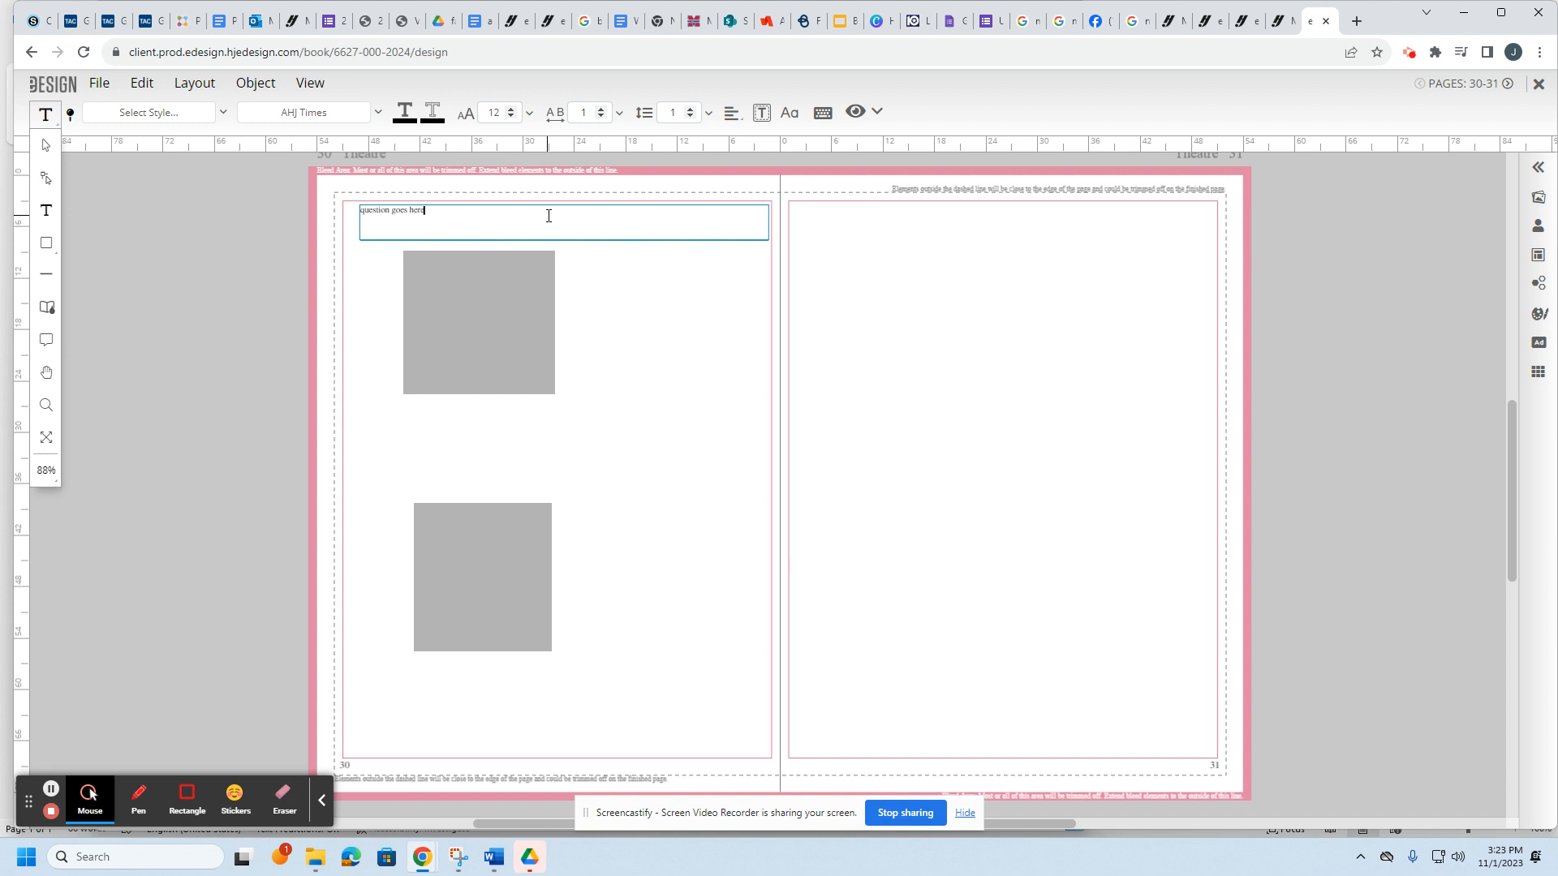
Step: Raise the question text's font size to 25
key(ctrl+a)
click(507, 223)
key(ctrl+a)
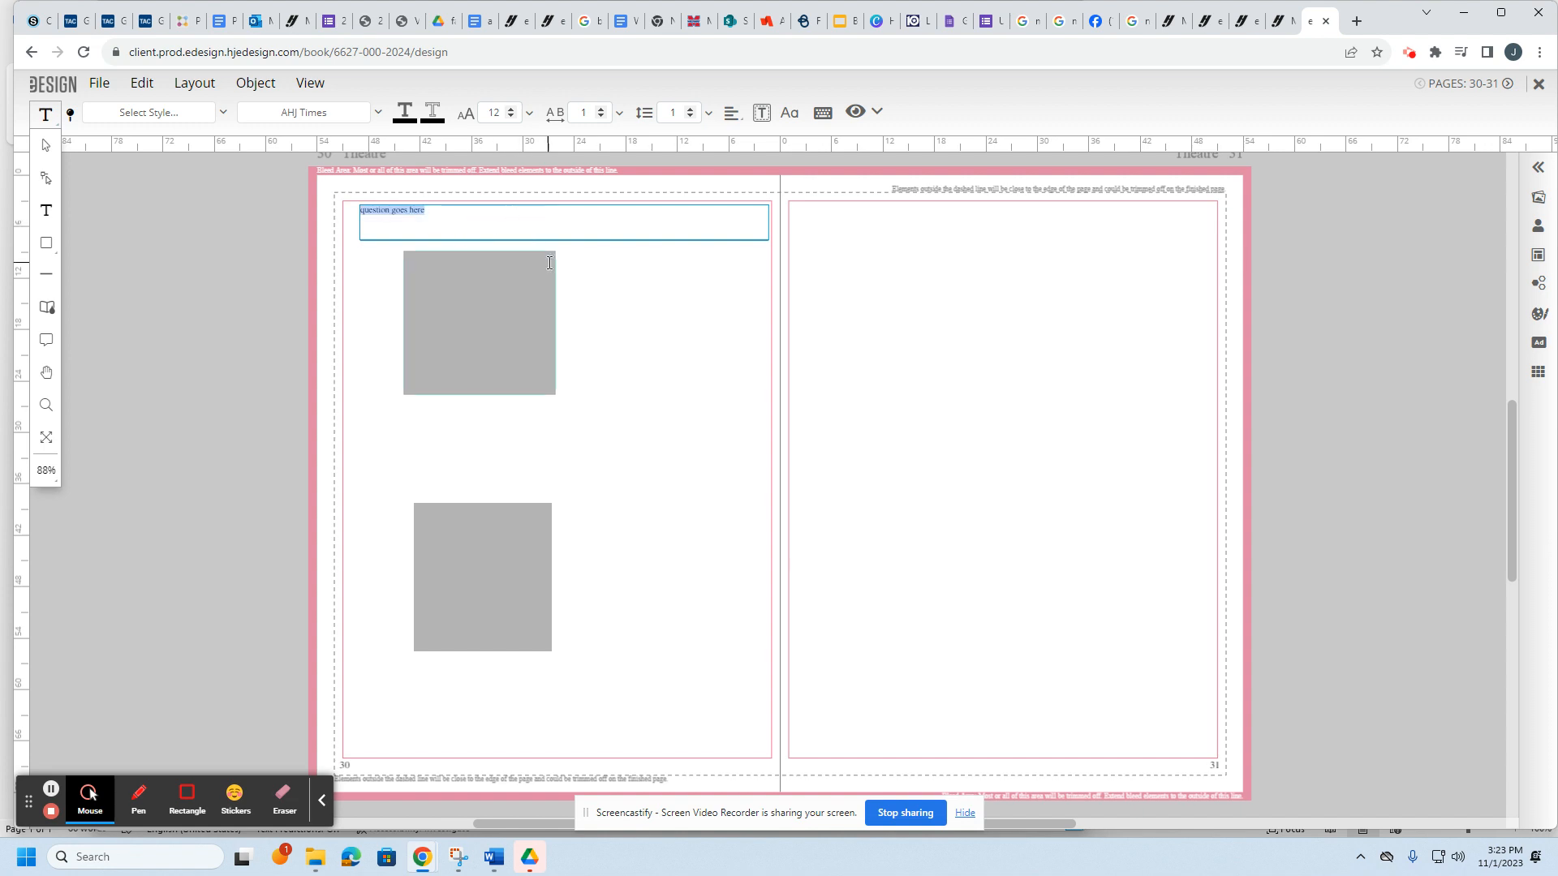
click(511, 109)
click(511, 109)
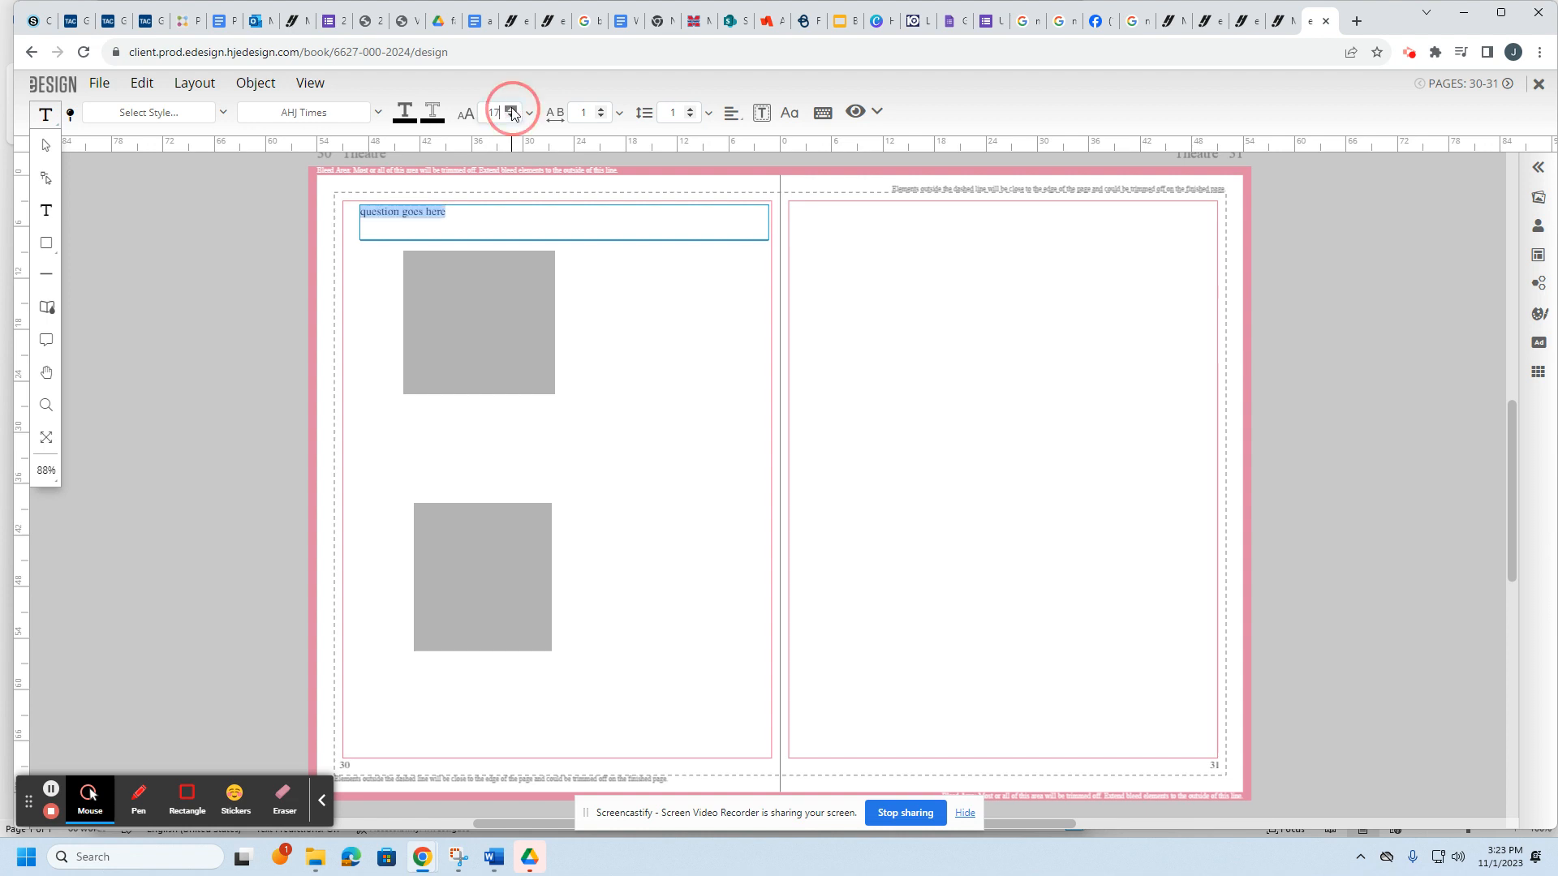
click(511, 109)
click(512, 109)
click(512, 110)
click(511, 110)
click(512, 110)
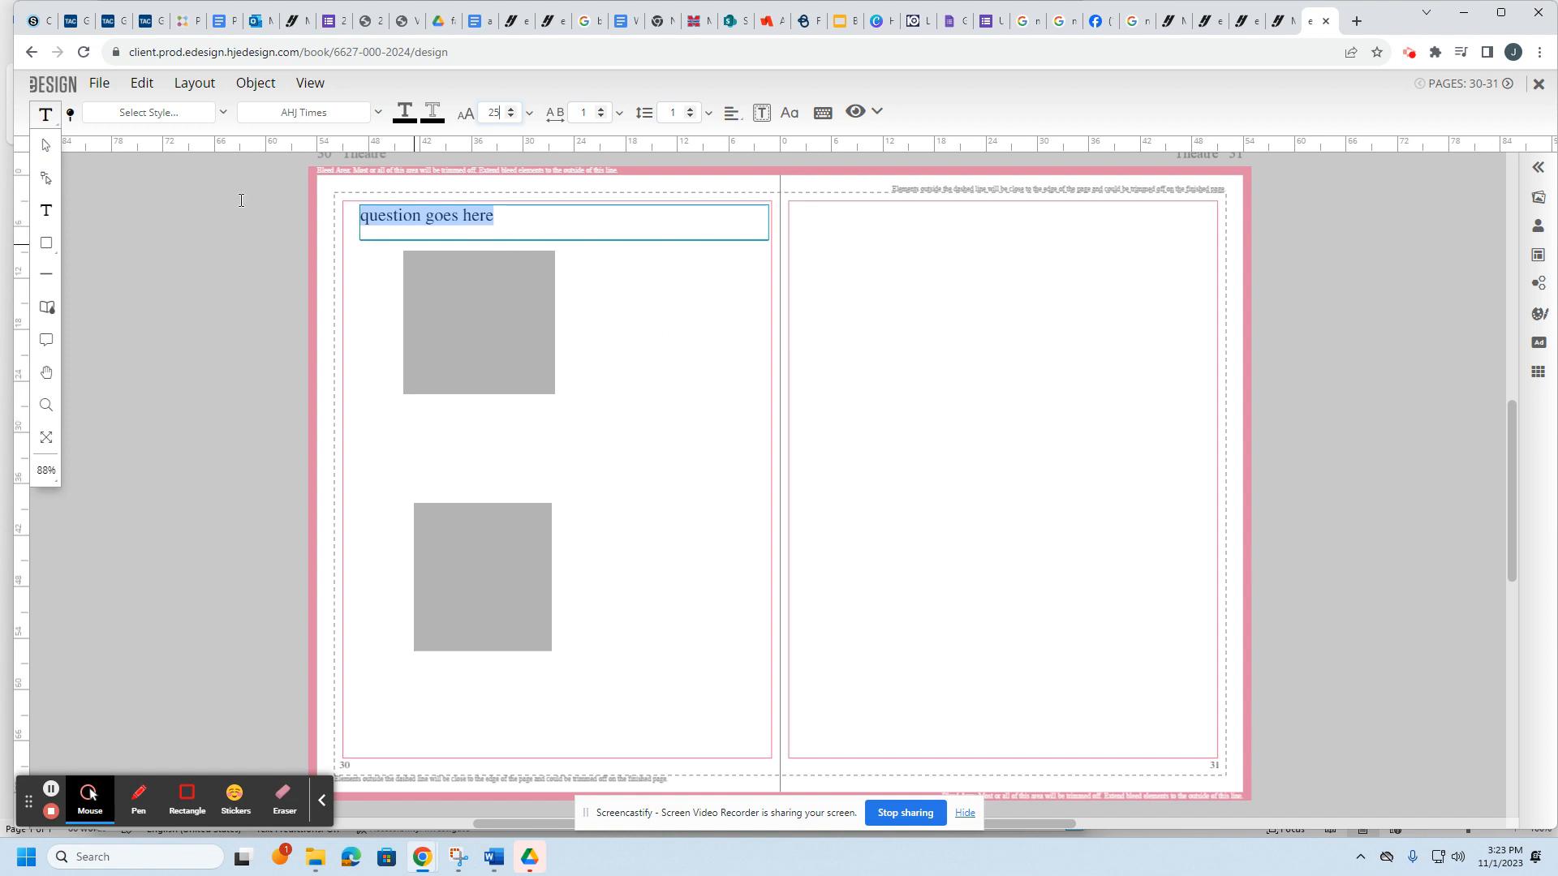
click(46, 144)
click(713, 336)
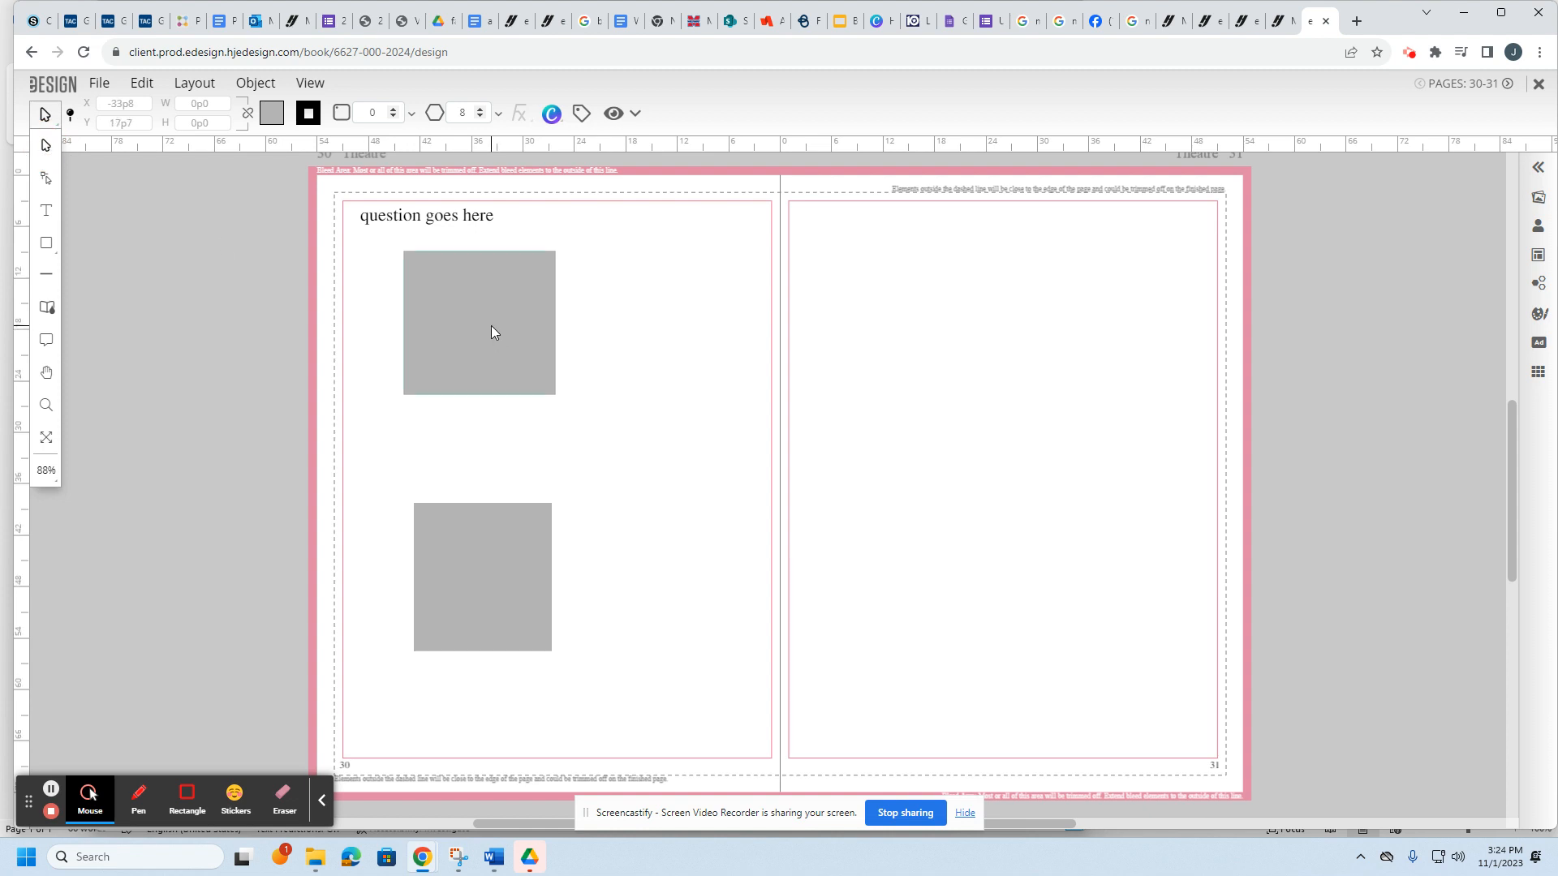
Step: Shift the upper grey photo box left, make it taller, and nudge the question frame
drag(490, 324, 459, 317)
mouse_move(455, 397)
mouse_down()
mouse_move(462, 449)
mouse_move(456, 398)
mouse_up()
click(414, 230)
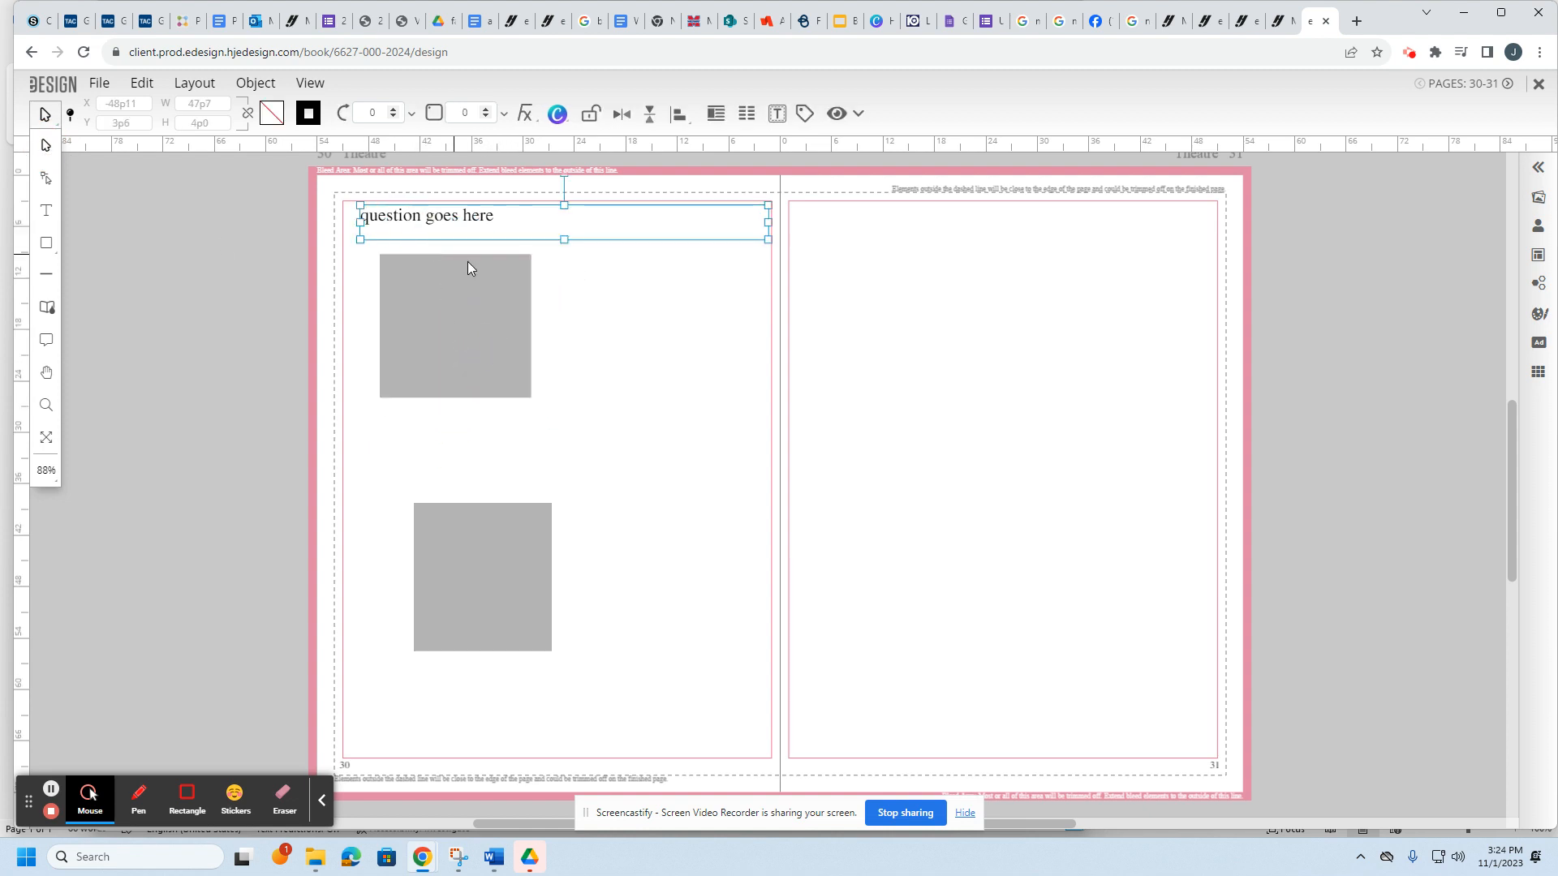
drag(445, 226, 463, 230)
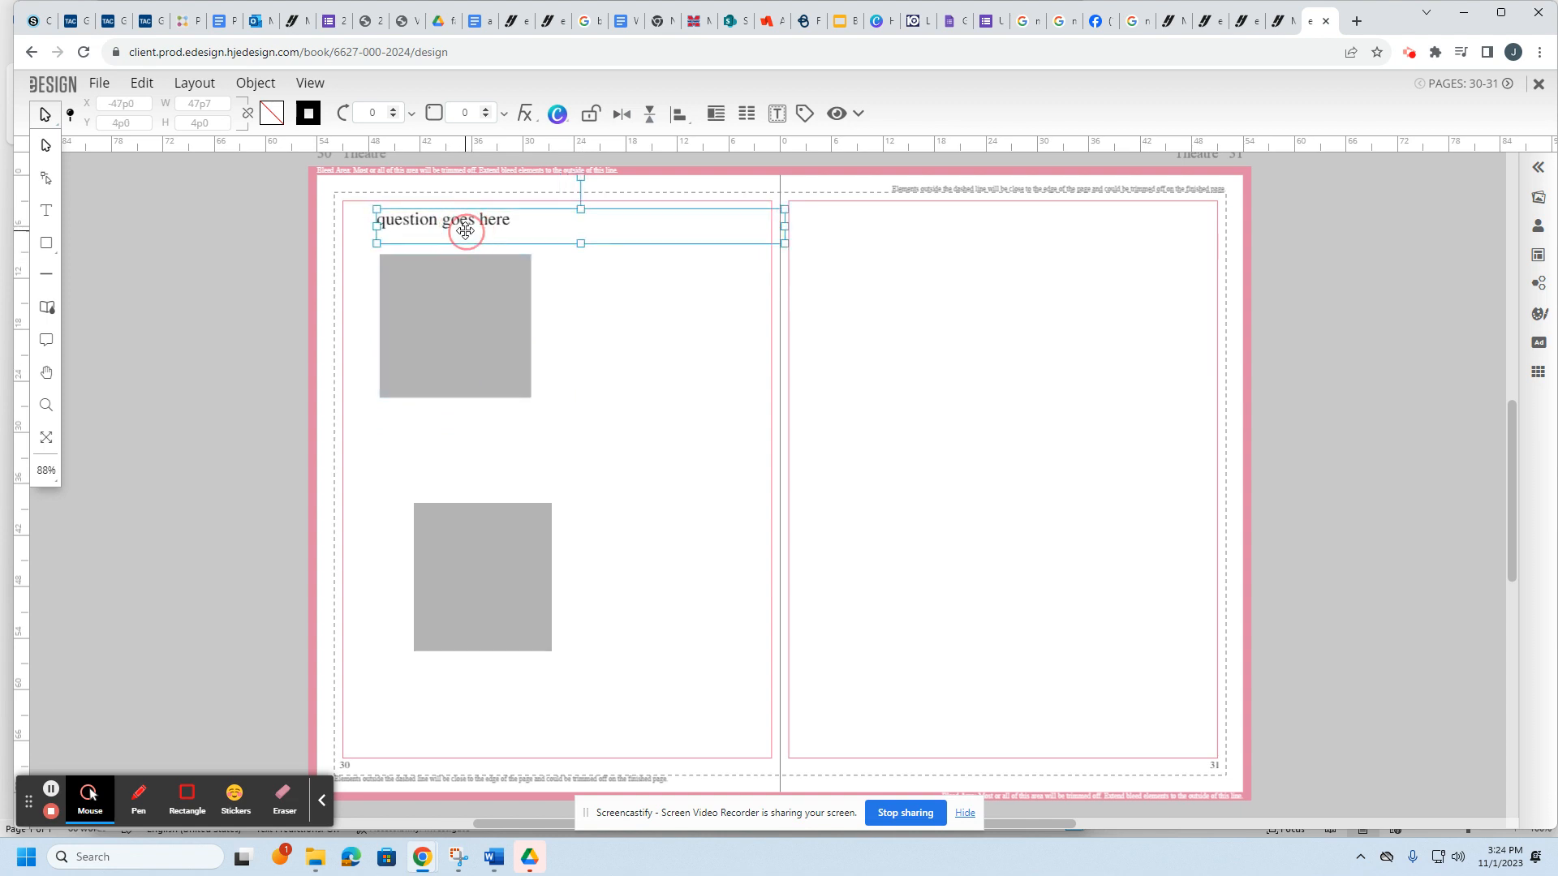
Step: Copy the question frame and paste two copies beside the upper and lower grey boxes
click(142, 83)
click(162, 149)
click(145, 84)
click(167, 187)
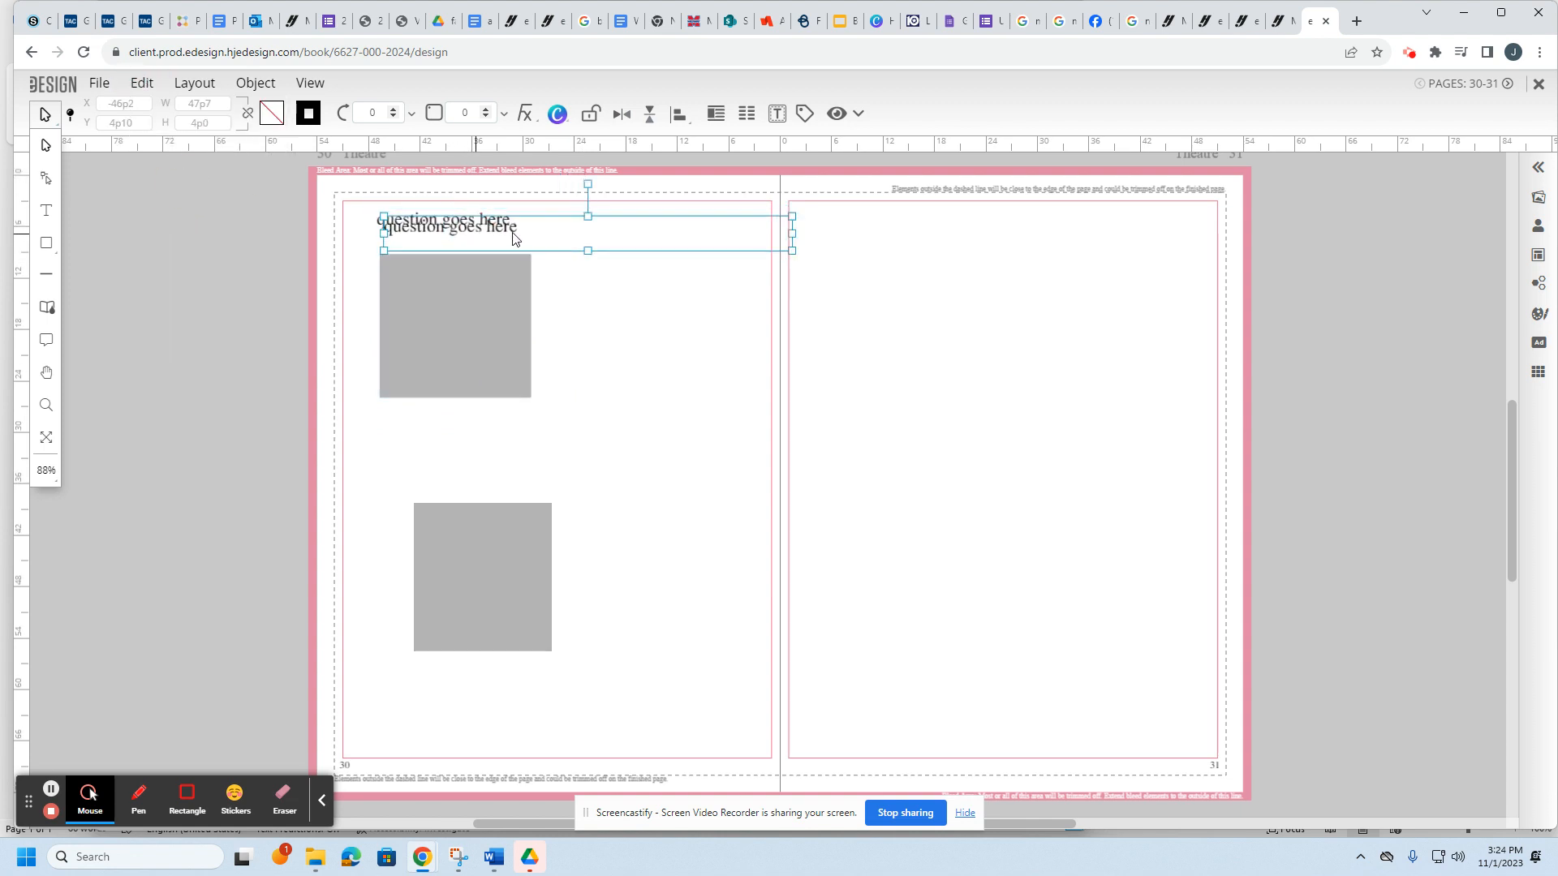
drag(518, 237, 688, 318)
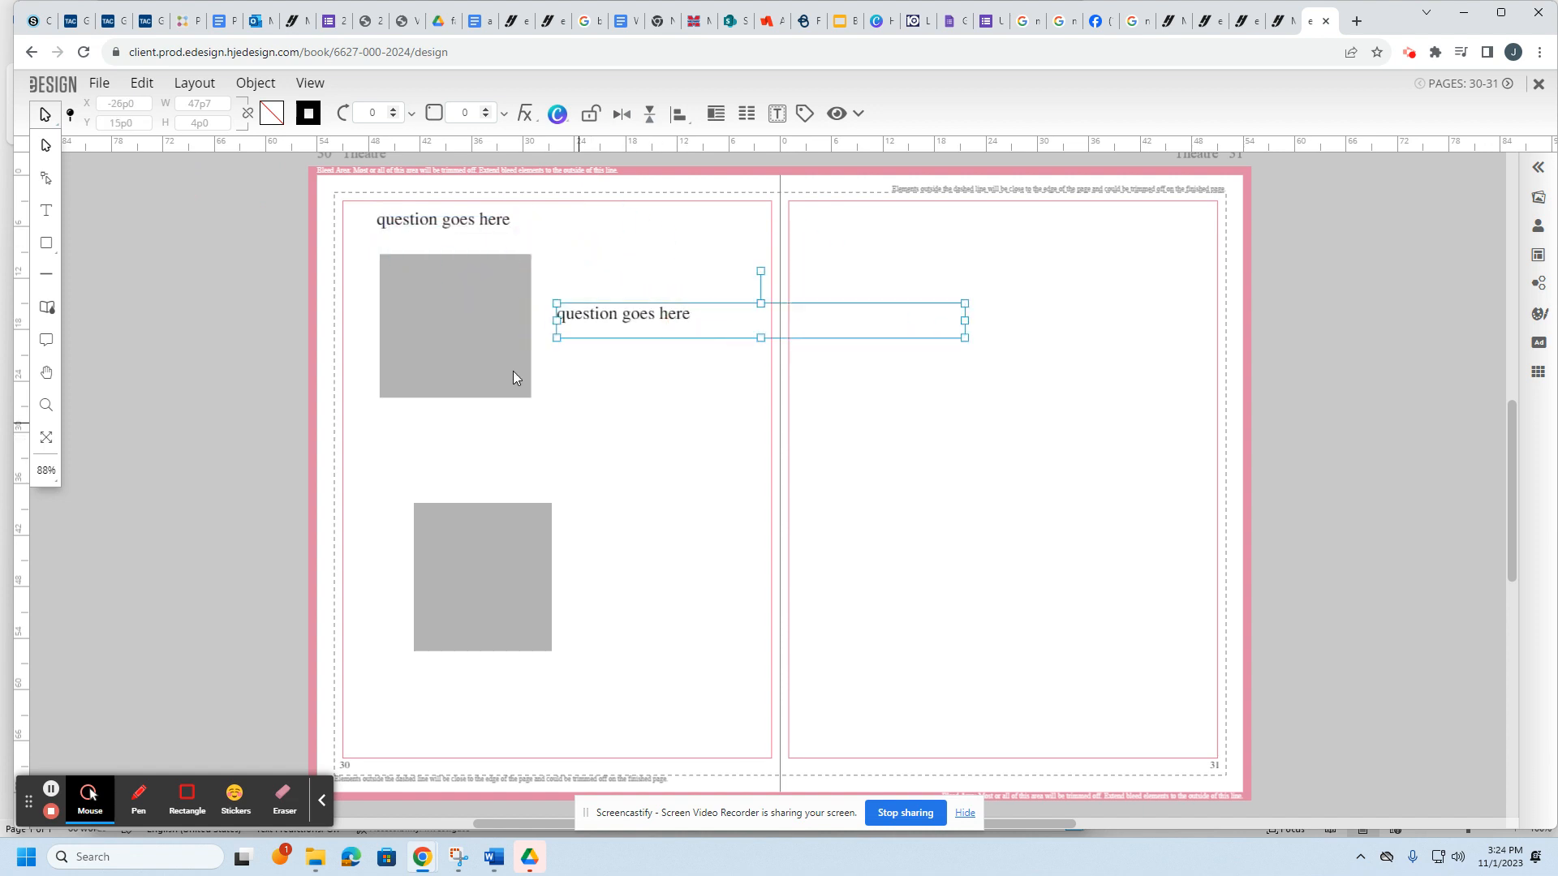
click(142, 83)
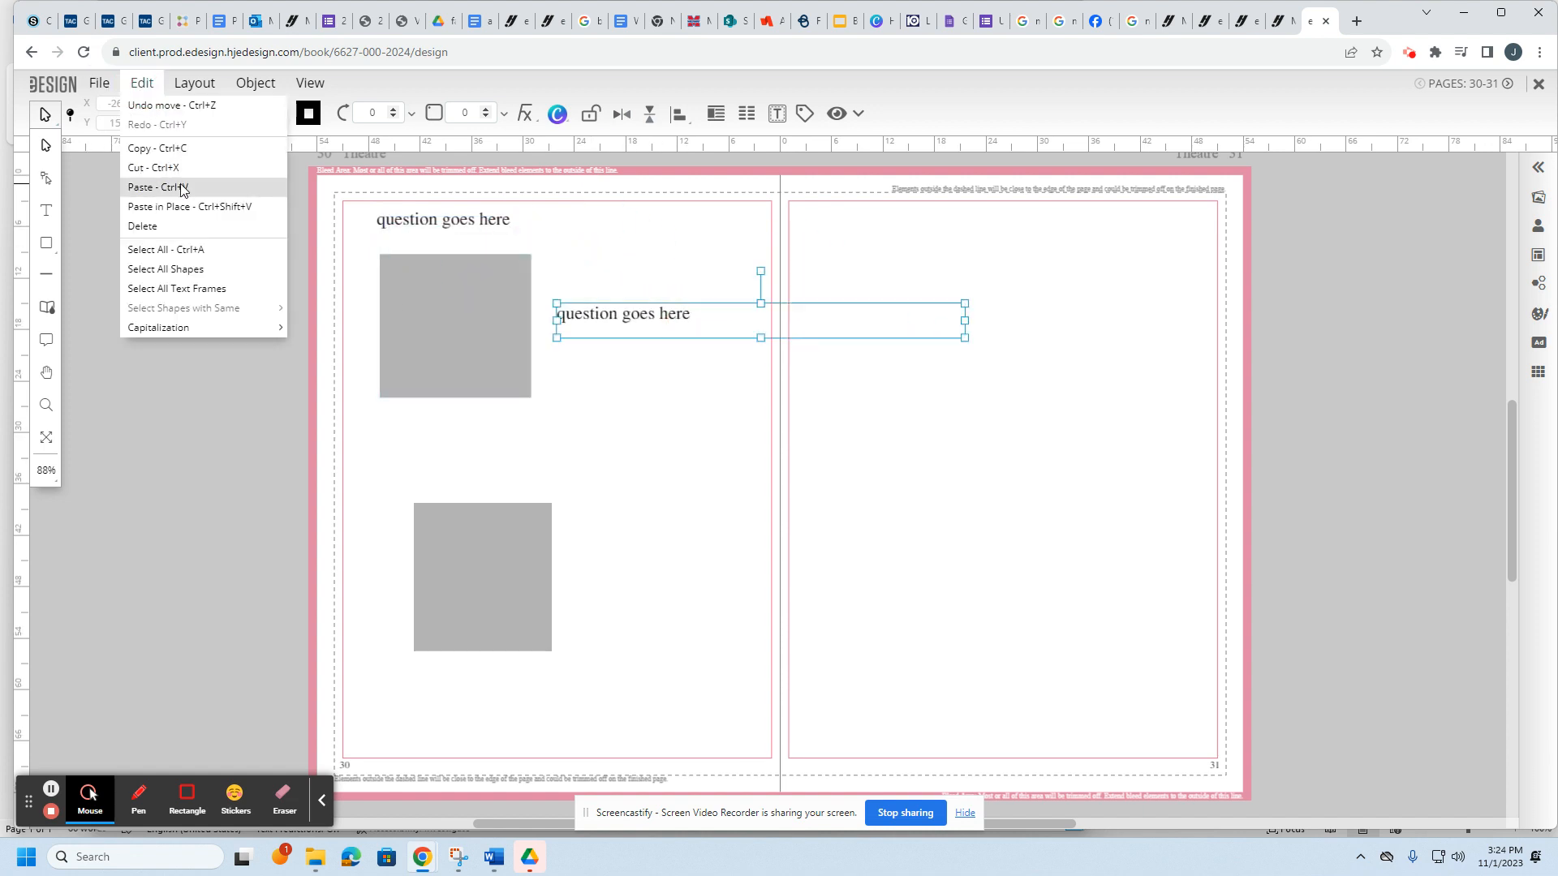
click(162, 187)
drag(521, 237, 700, 560)
click(452, 218)
click(623, 311)
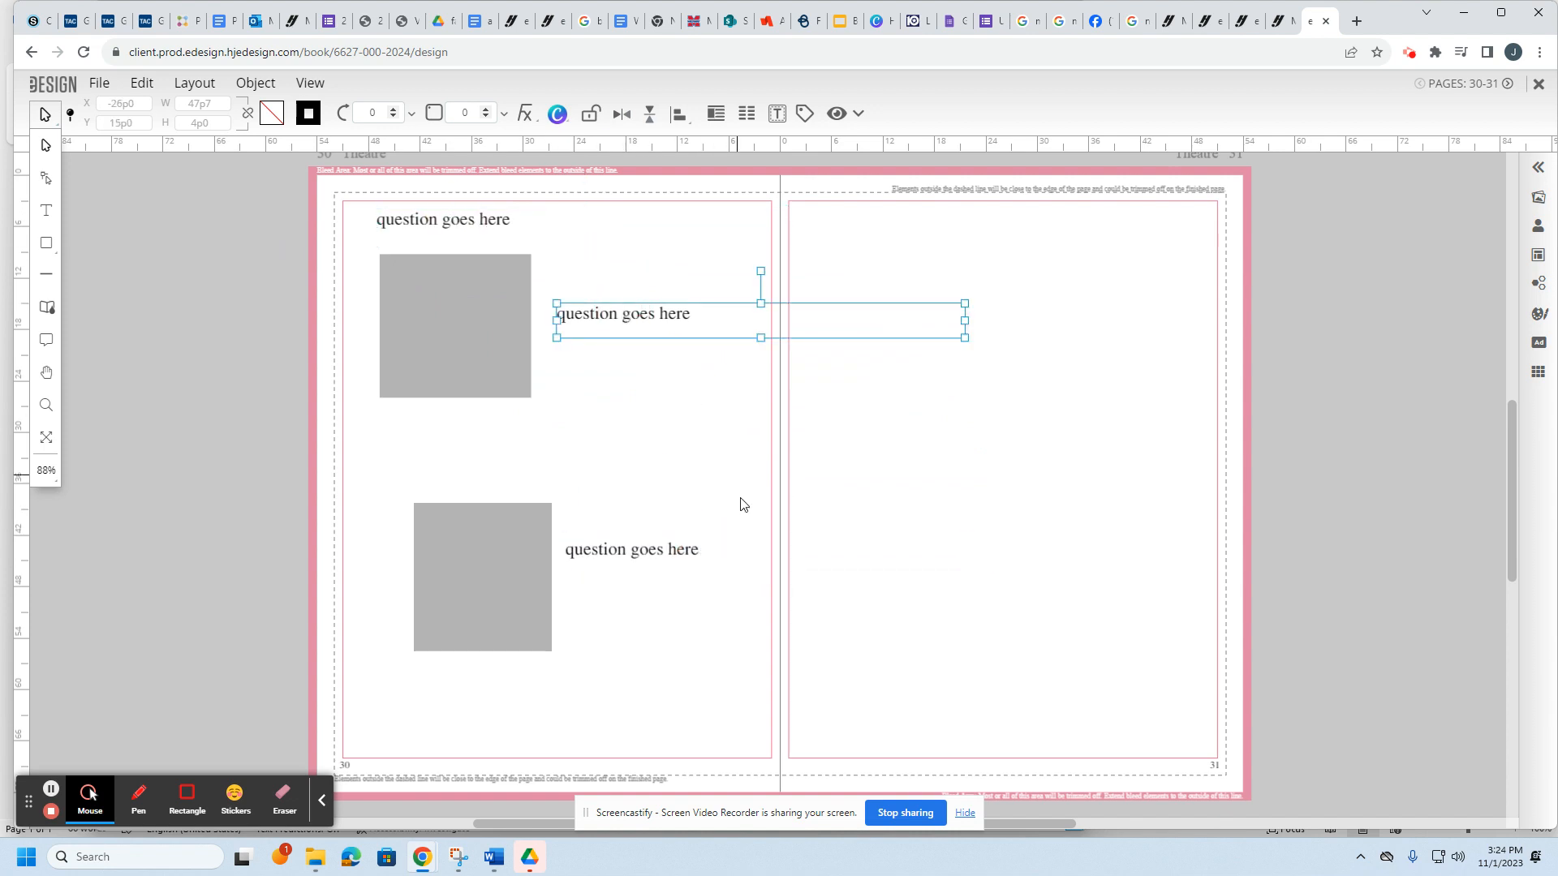
click(648, 559)
Step: Change the text of both copied frames to 'answer'
triple_click(586, 315)
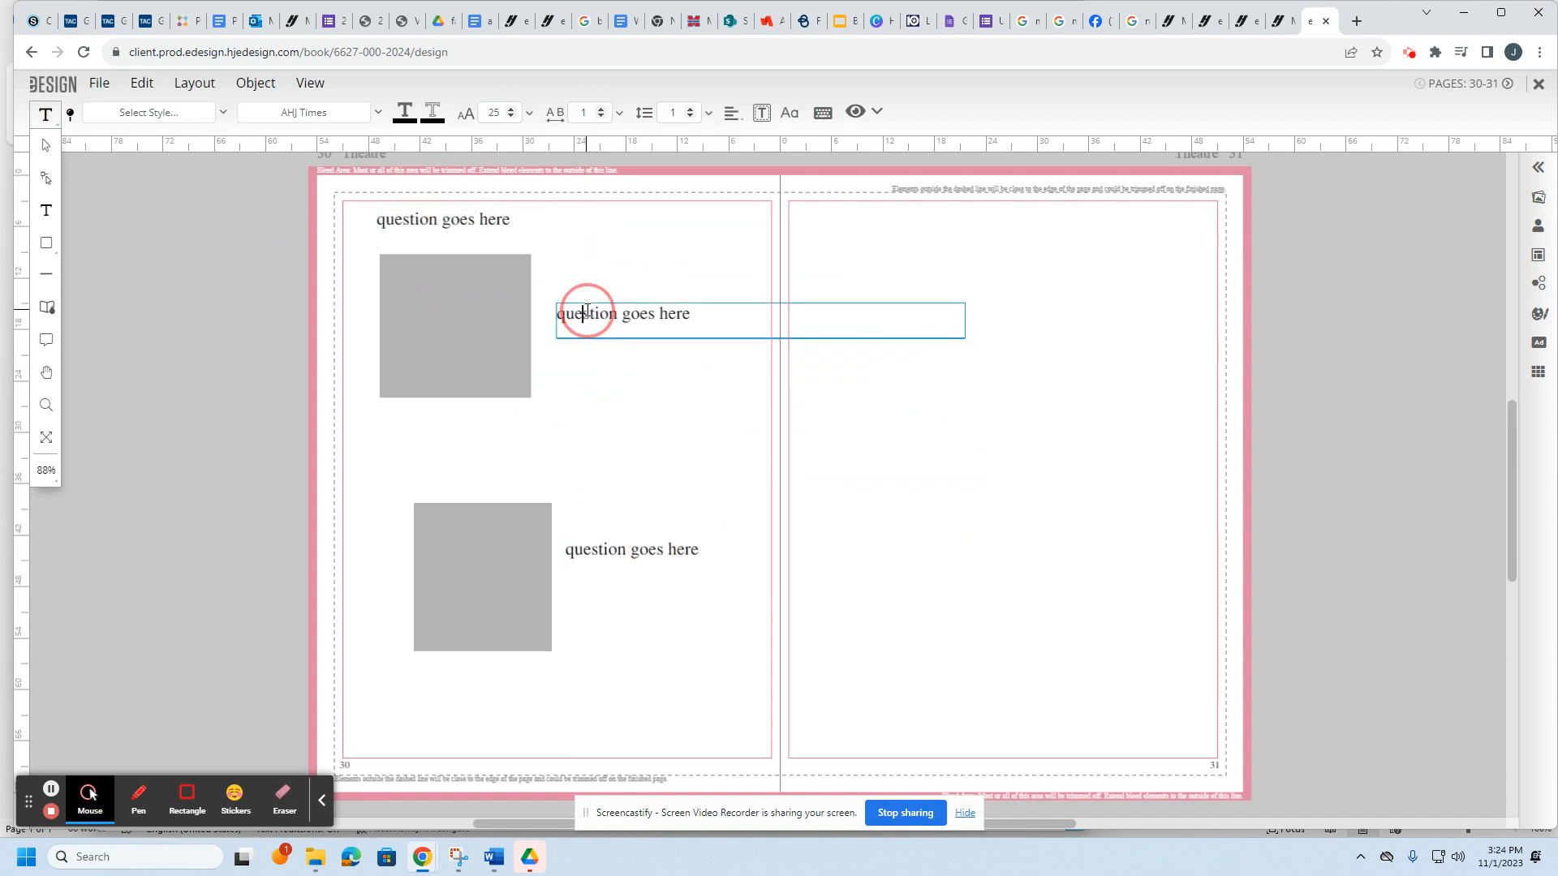
text(answer)
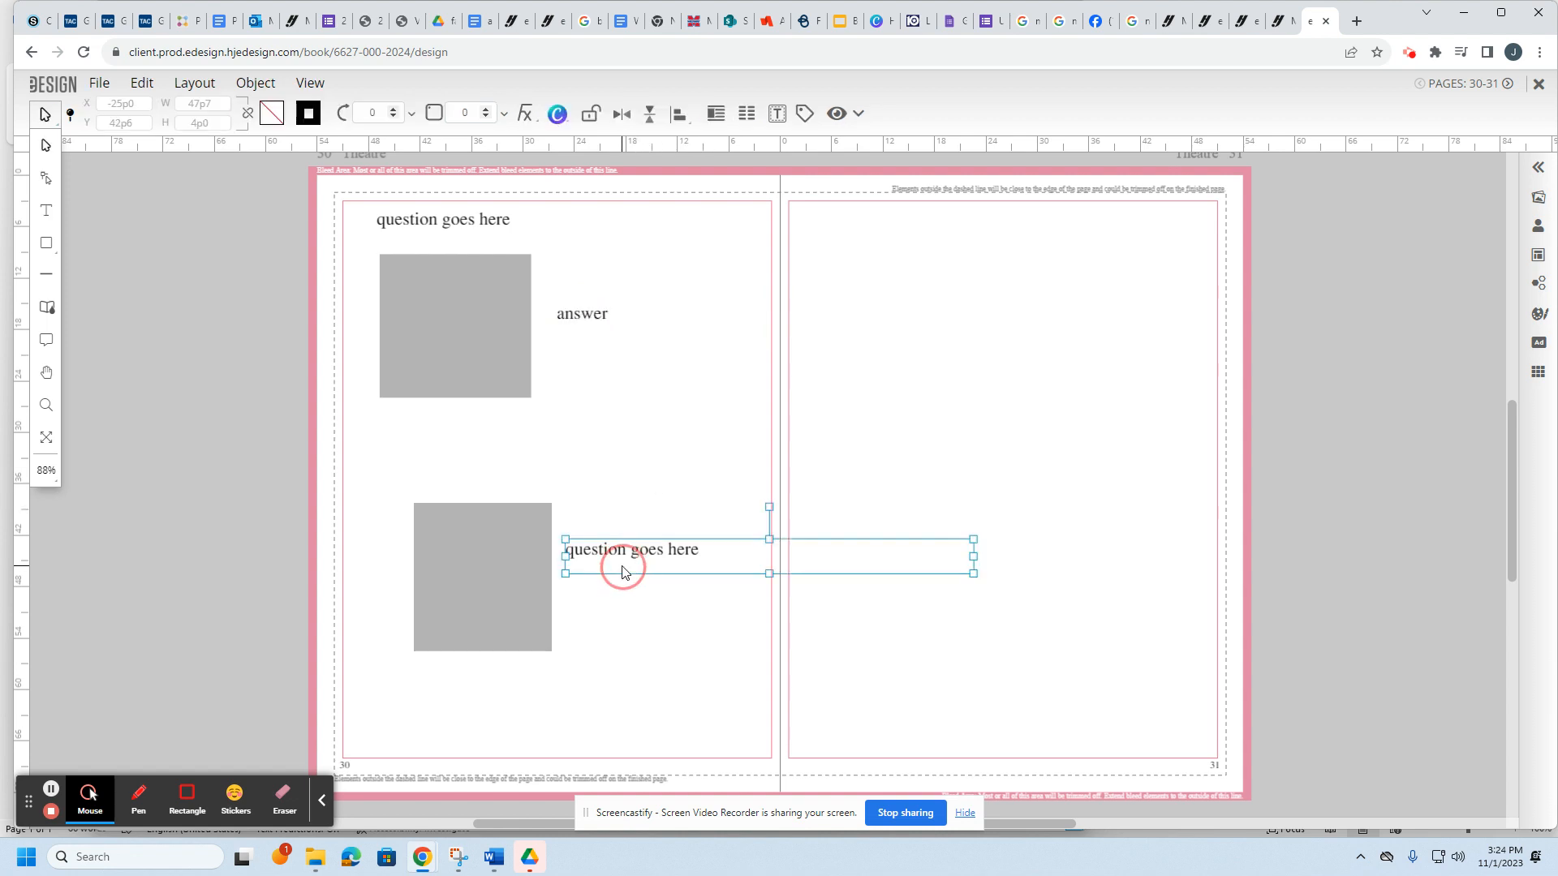
double_click(623, 570)
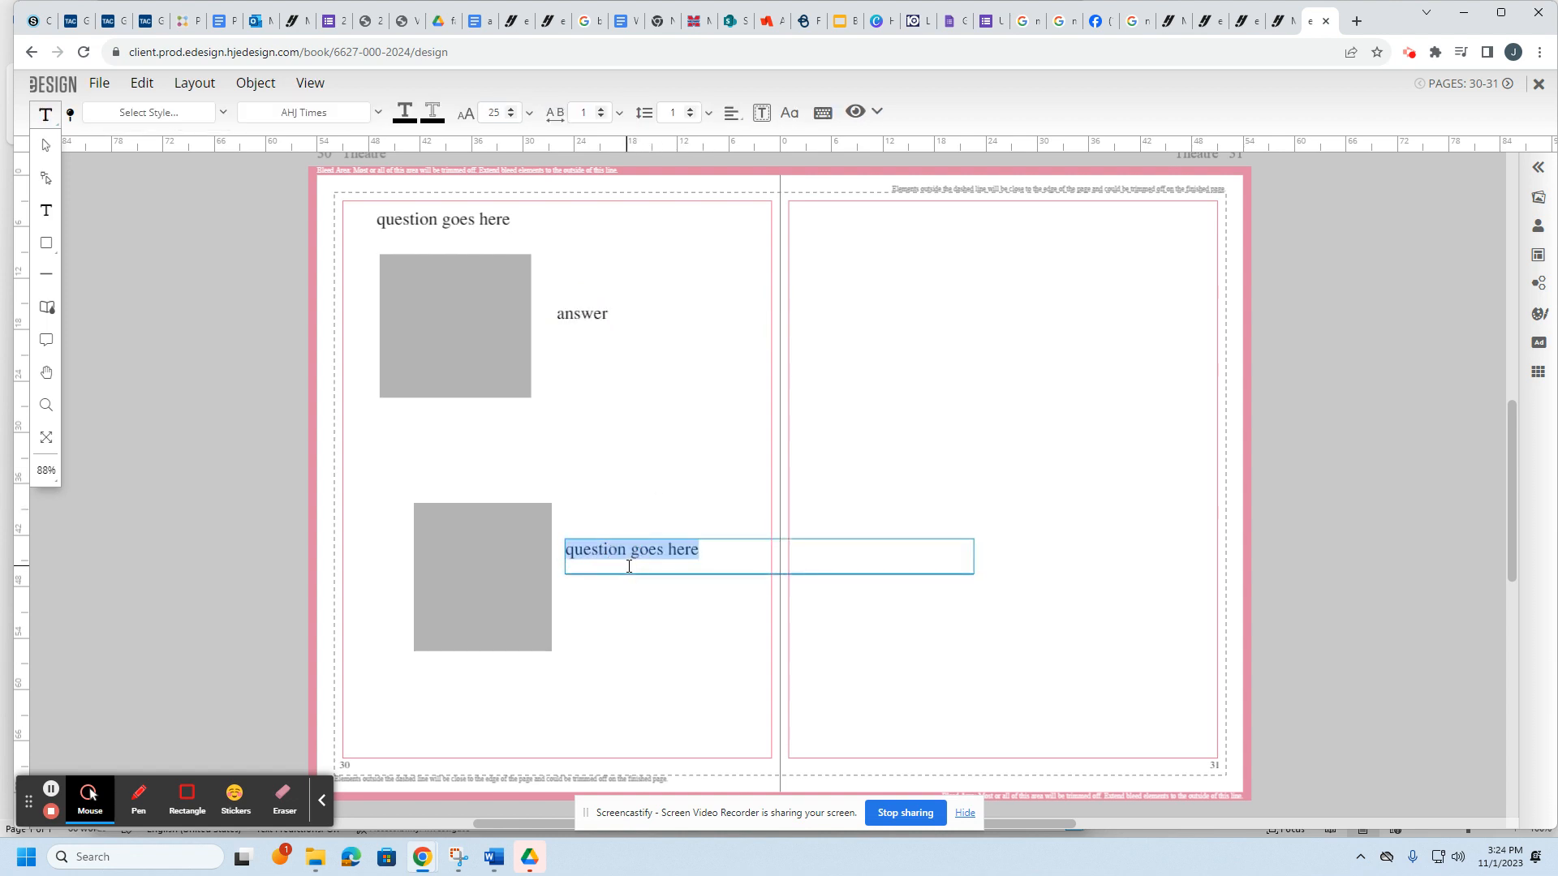
text(answer)
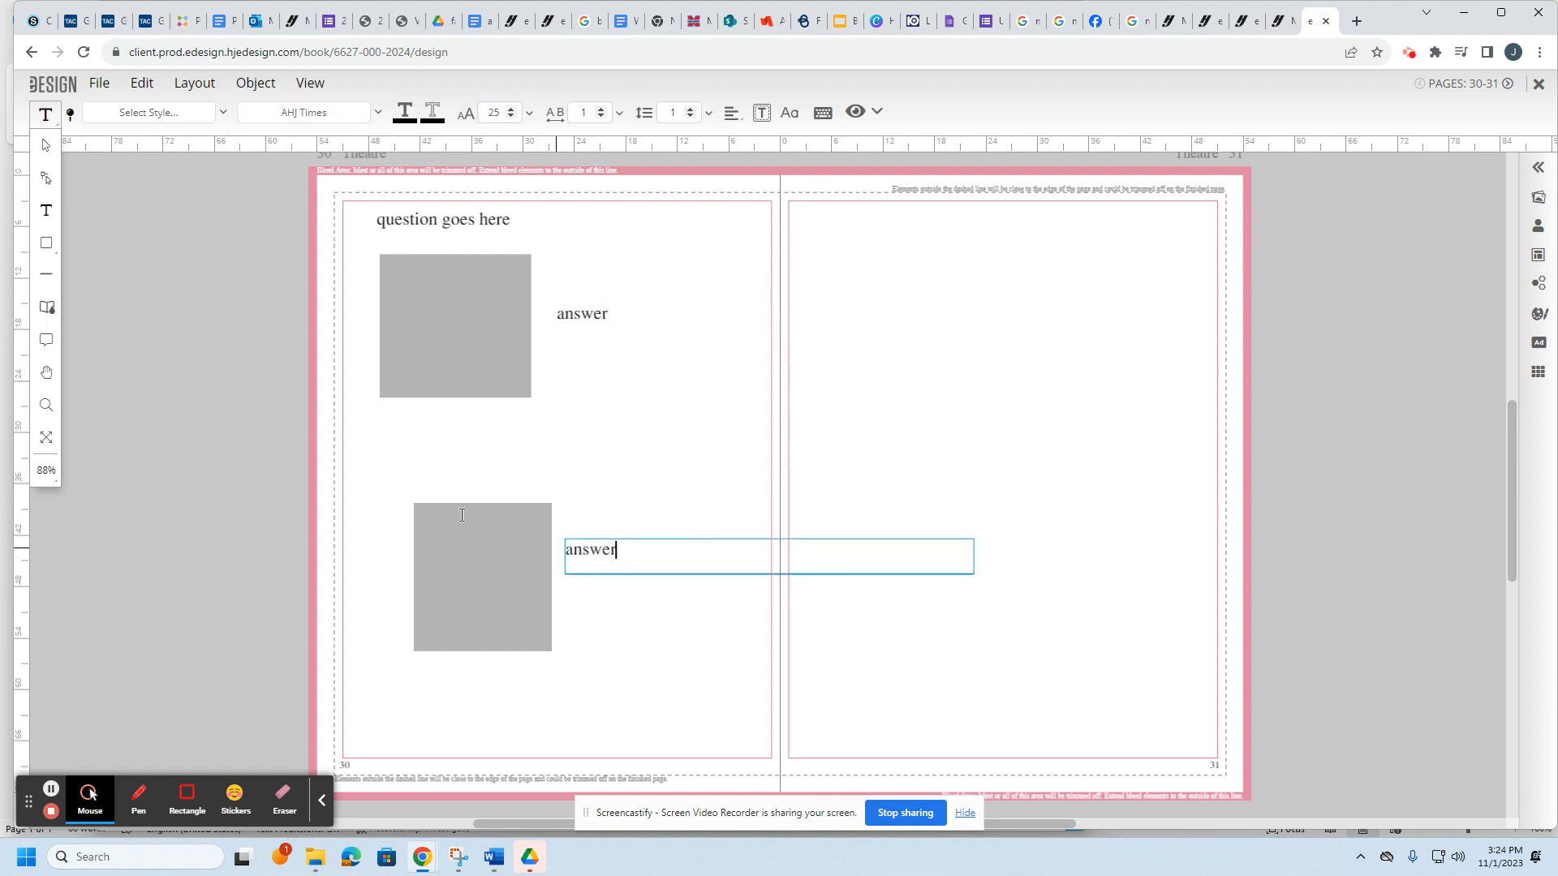
click(45, 145)
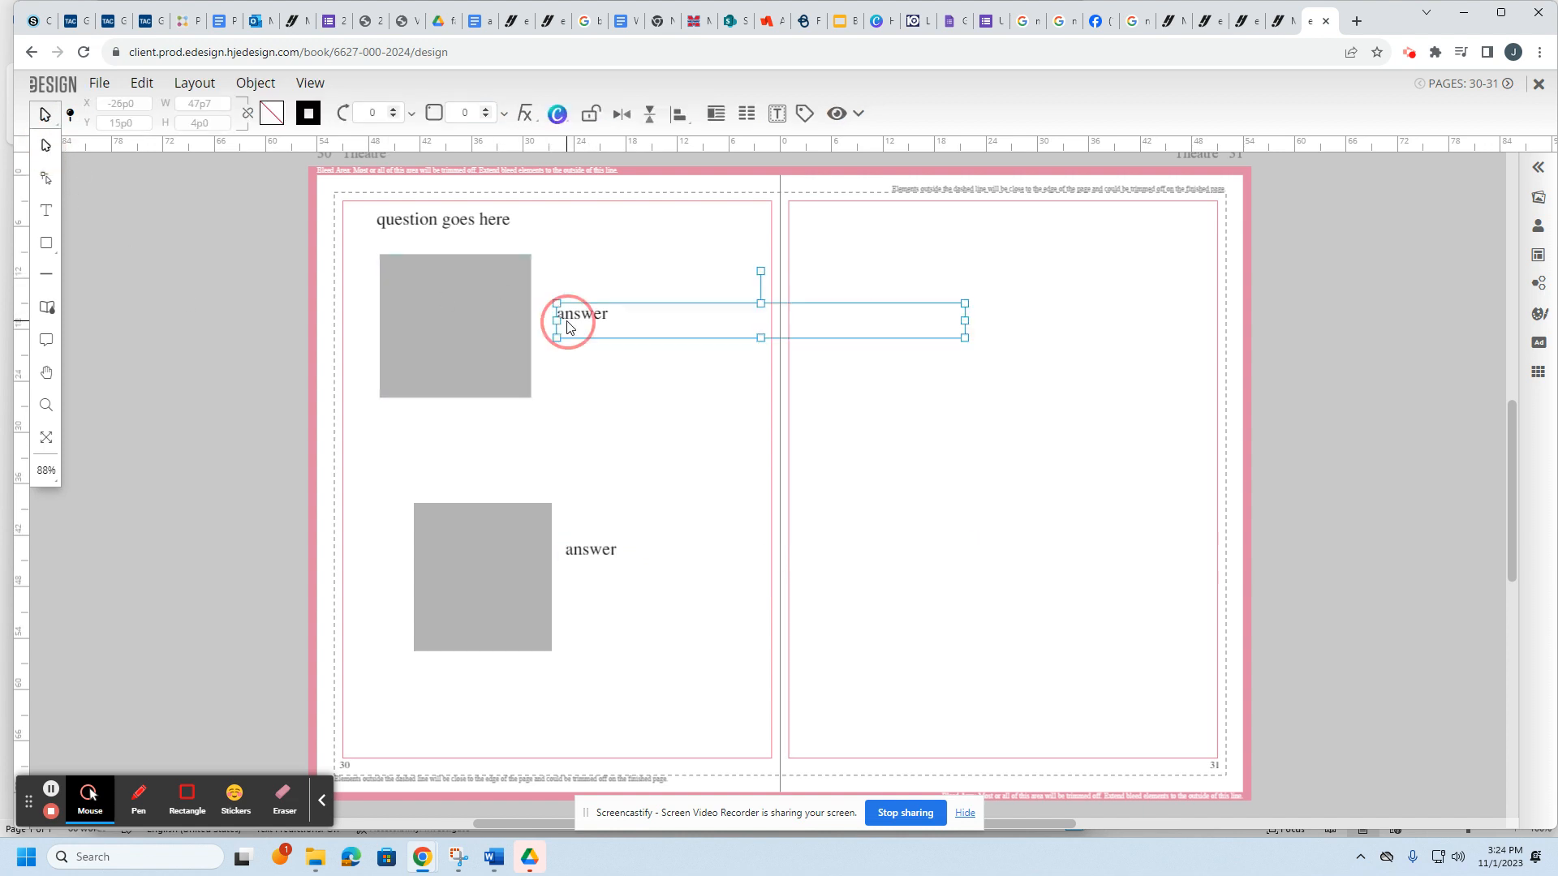
double_click(568, 323)
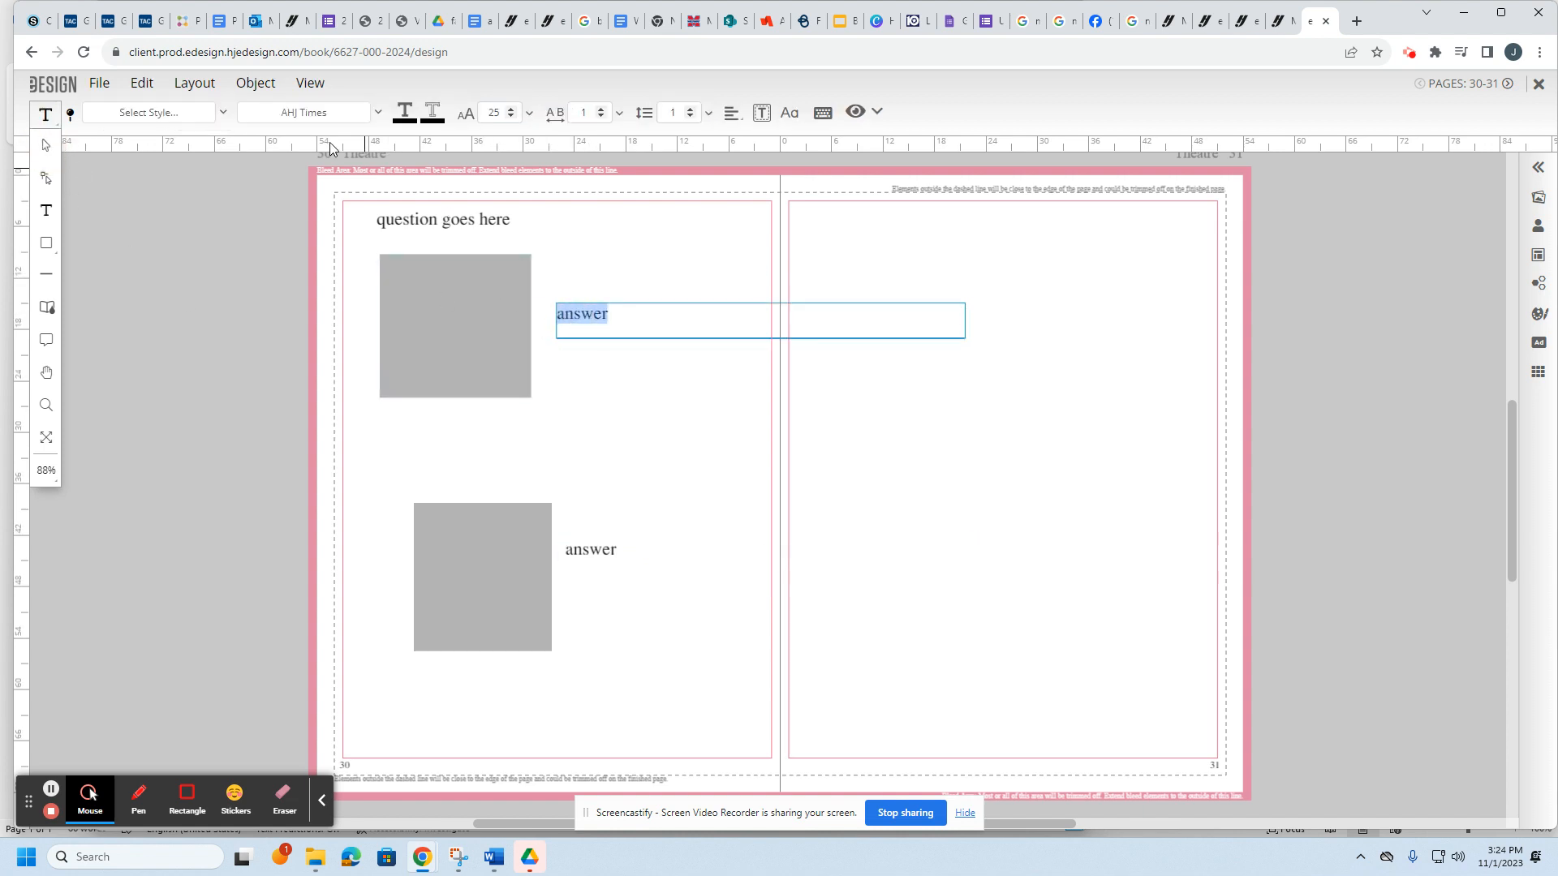
click(379, 113)
drag(443, 275, 422, 142)
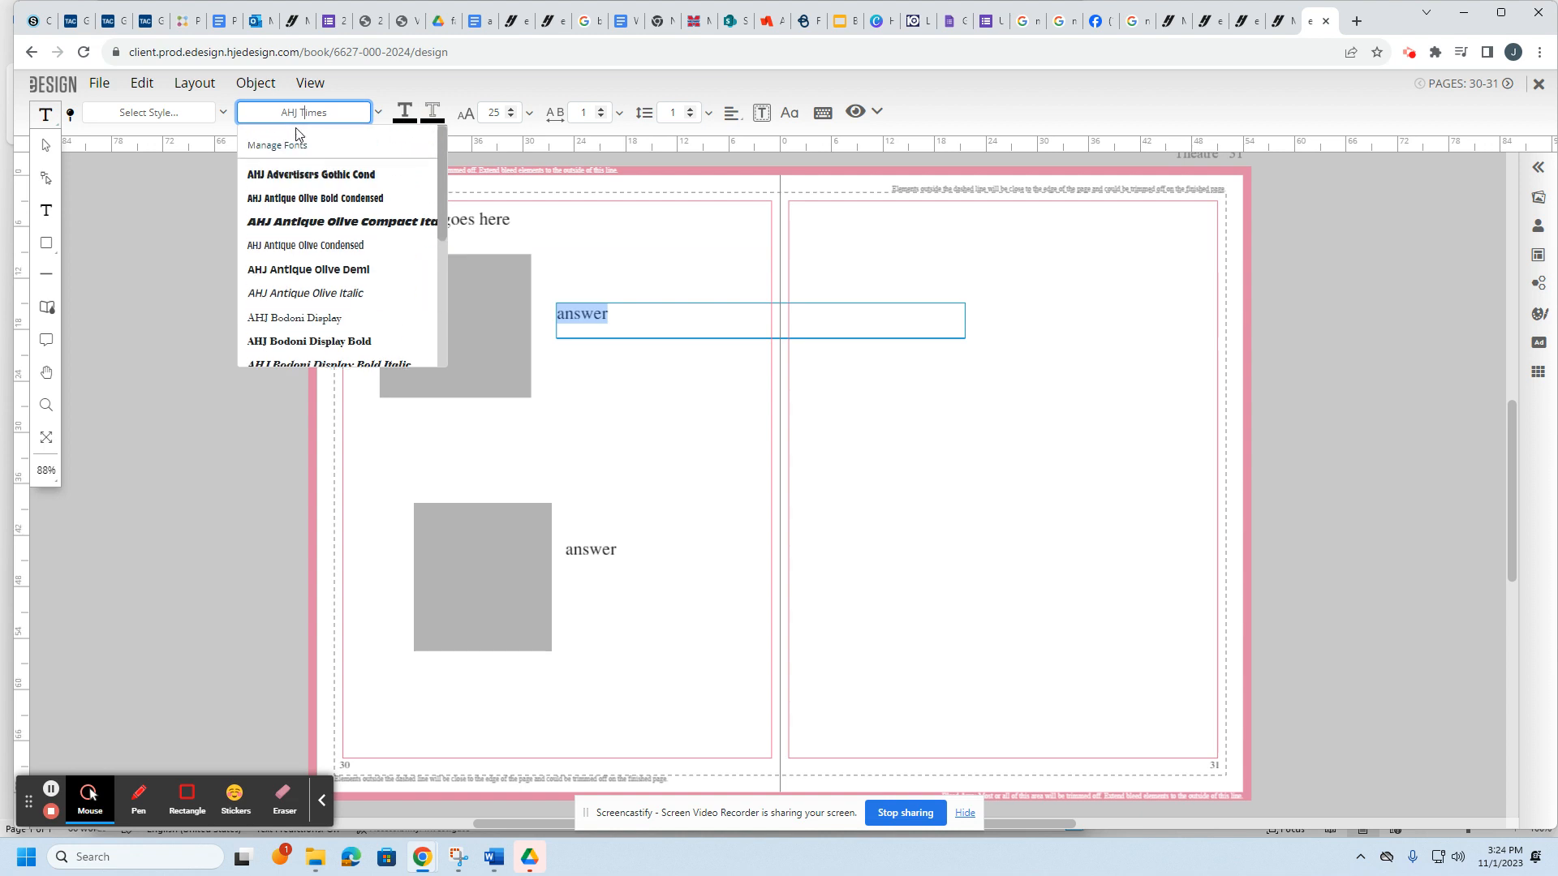
click(45, 145)
click(617, 379)
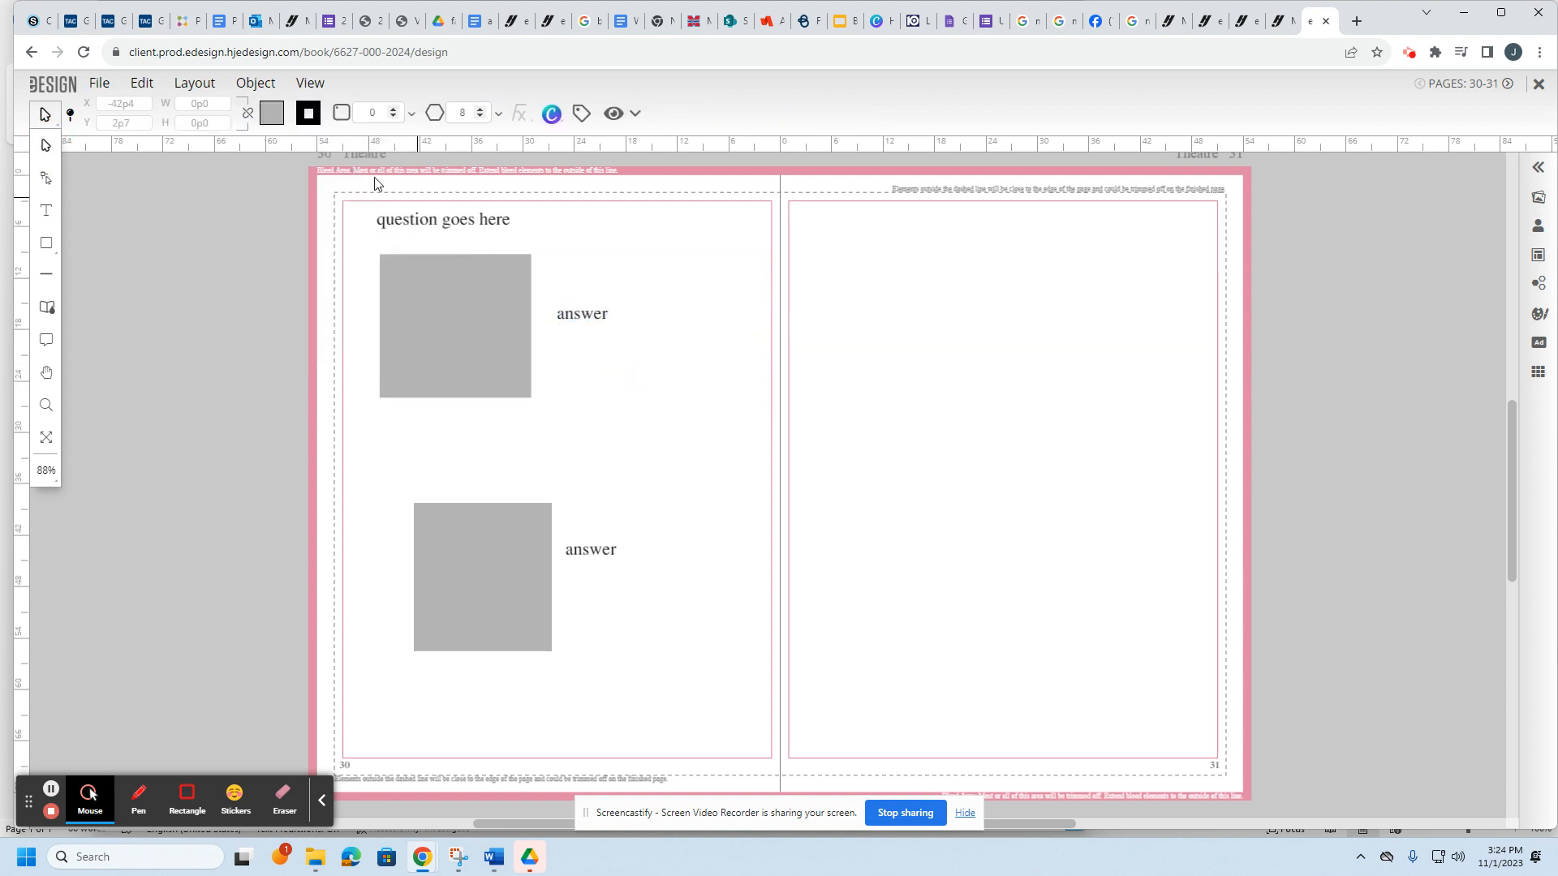
Step: Move the lower grey photo box up and left and enlarge it
drag(487, 544, 455, 535)
drag(527, 642, 544, 647)
click(613, 665)
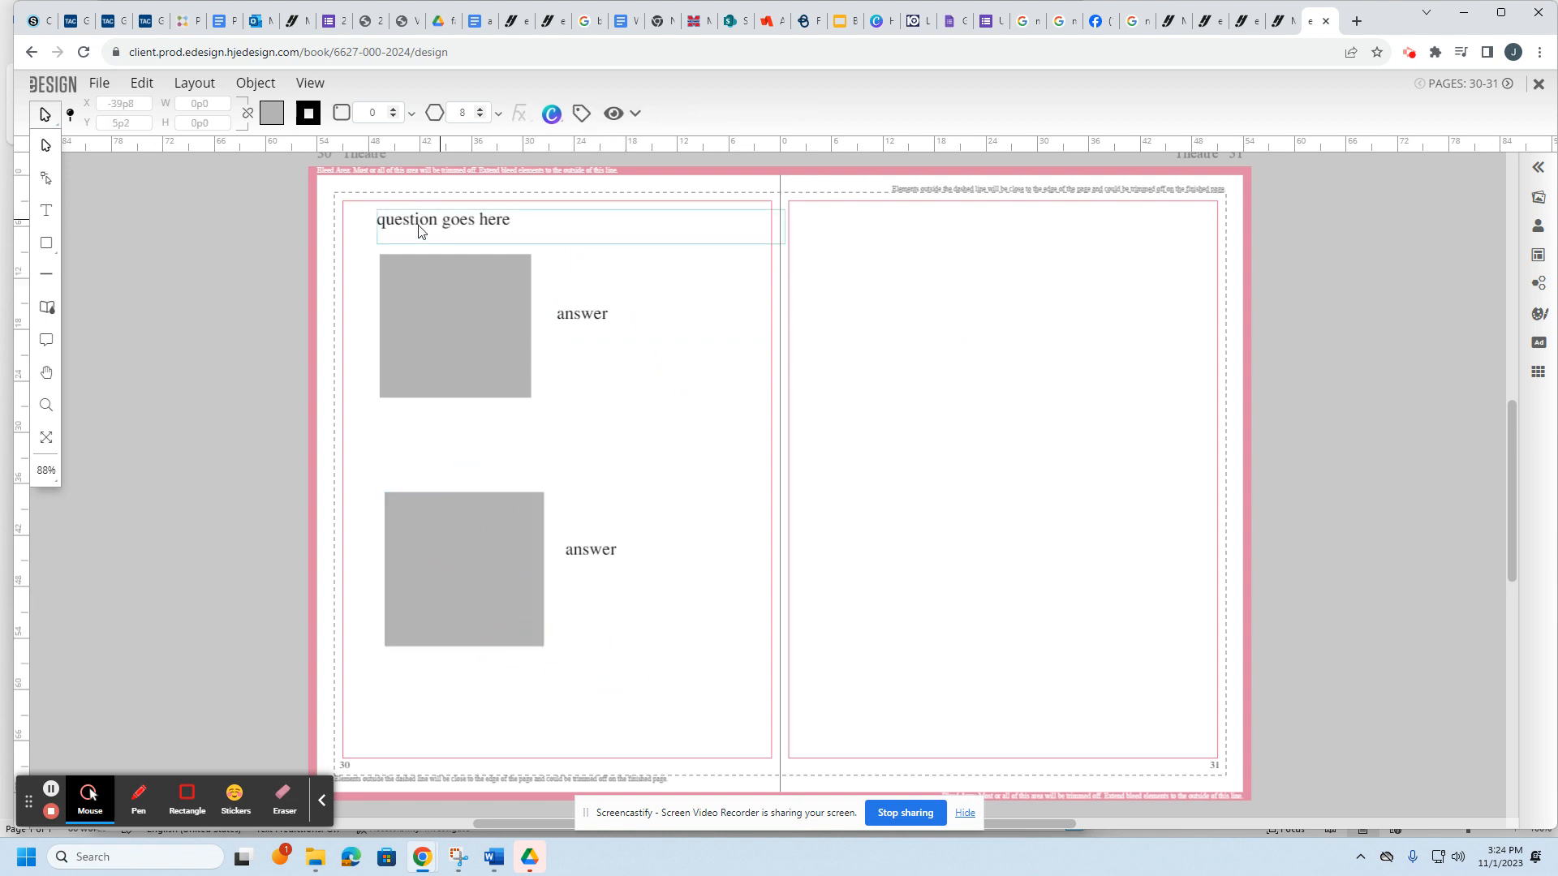
Step: Change the heading to 'What is your favorite word?', fixing the 'favrotie' typo via spelling suggestions
click(476, 337)
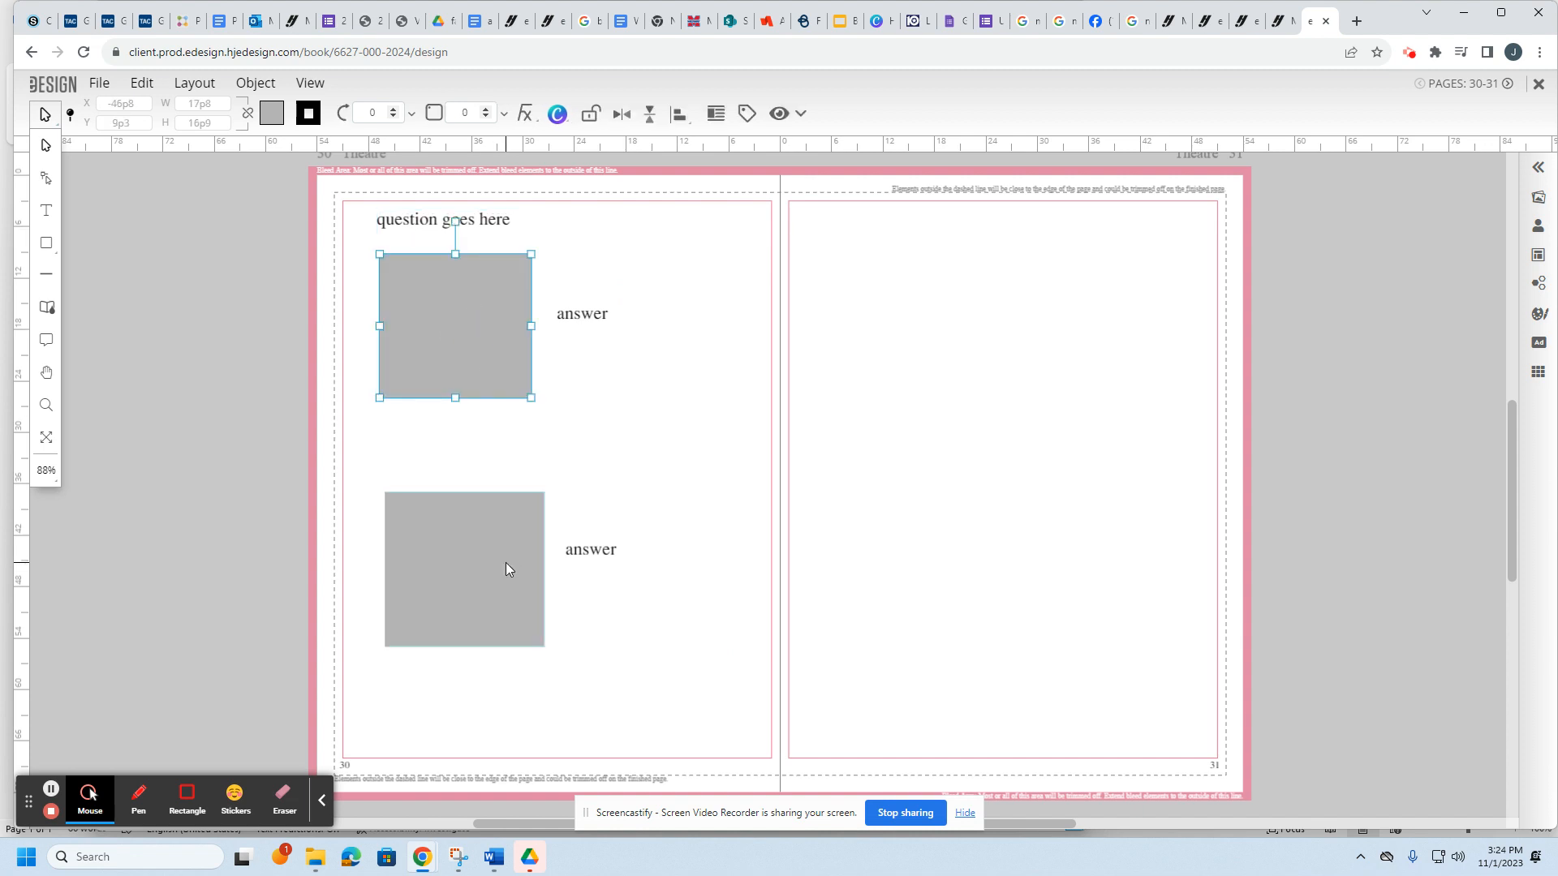
click(508, 566)
double_click(446, 223)
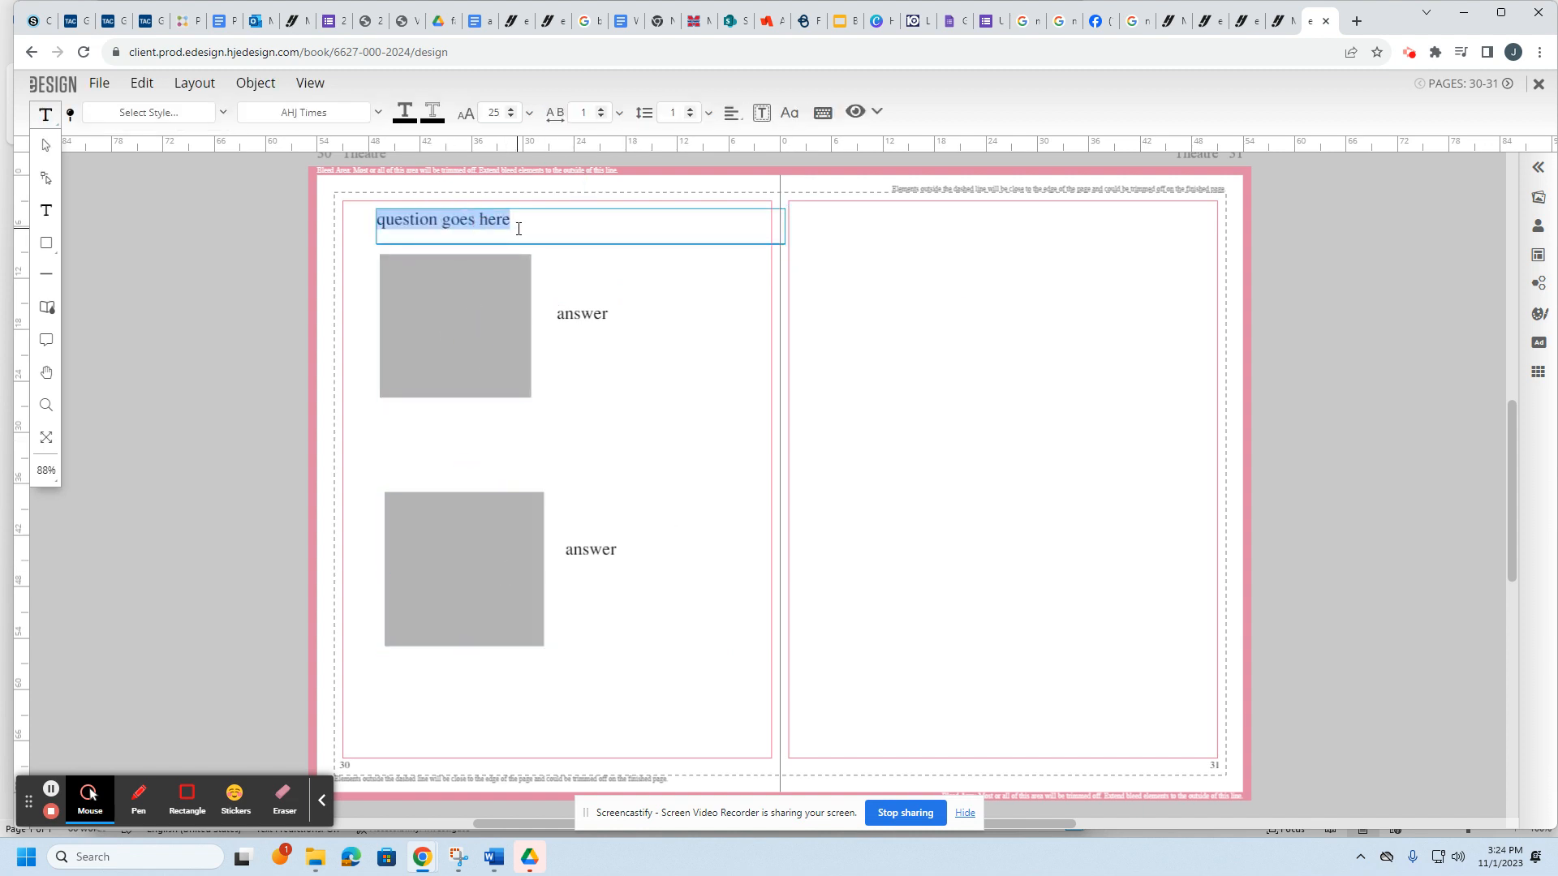
text(What)
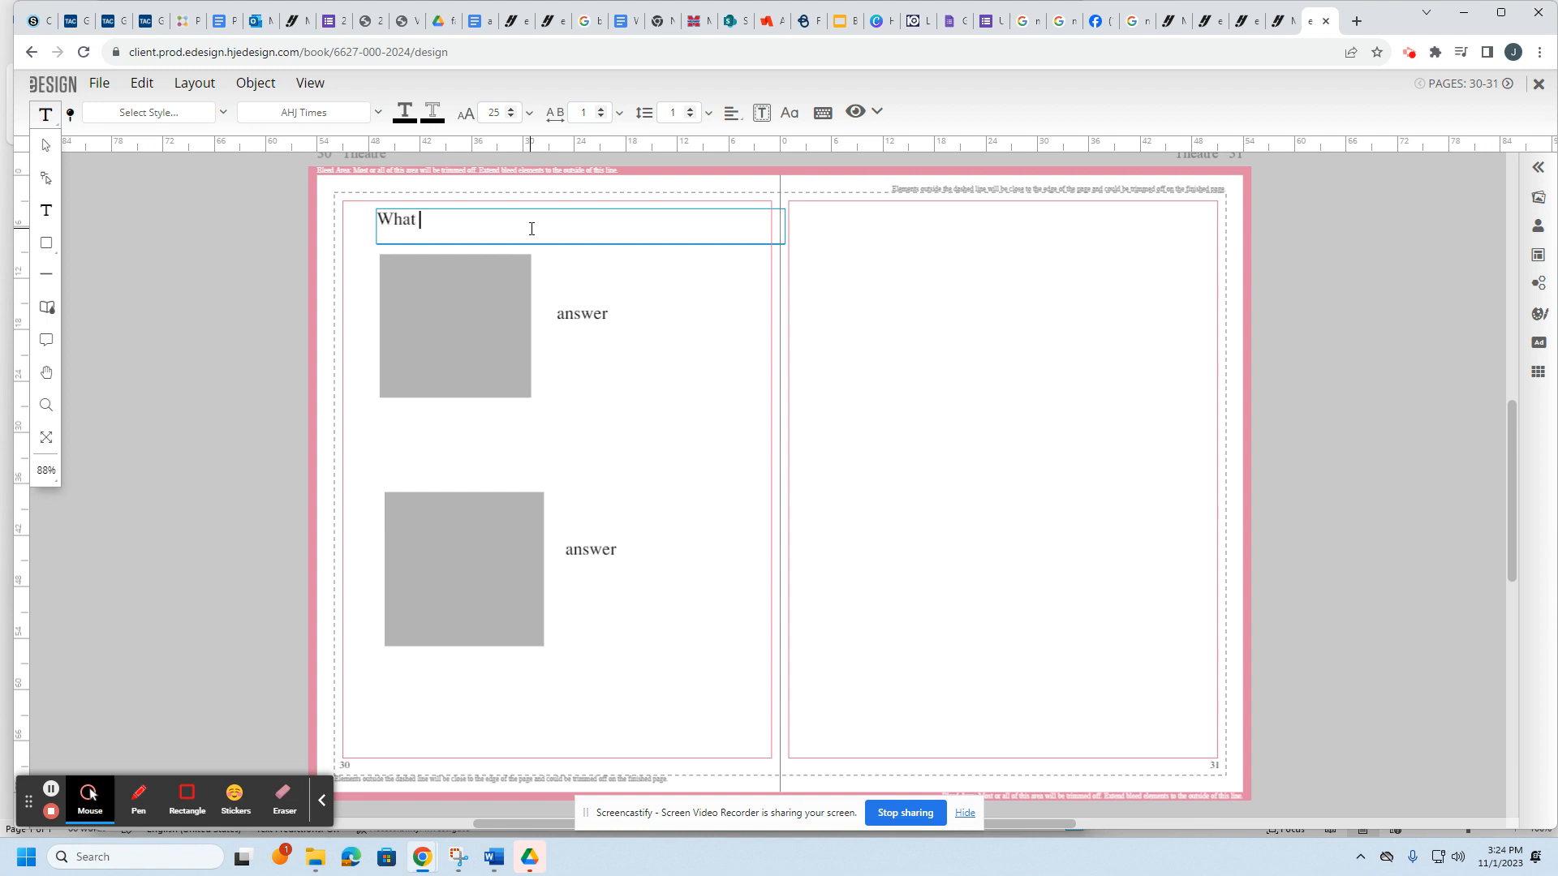
text( is your favrotie word?)
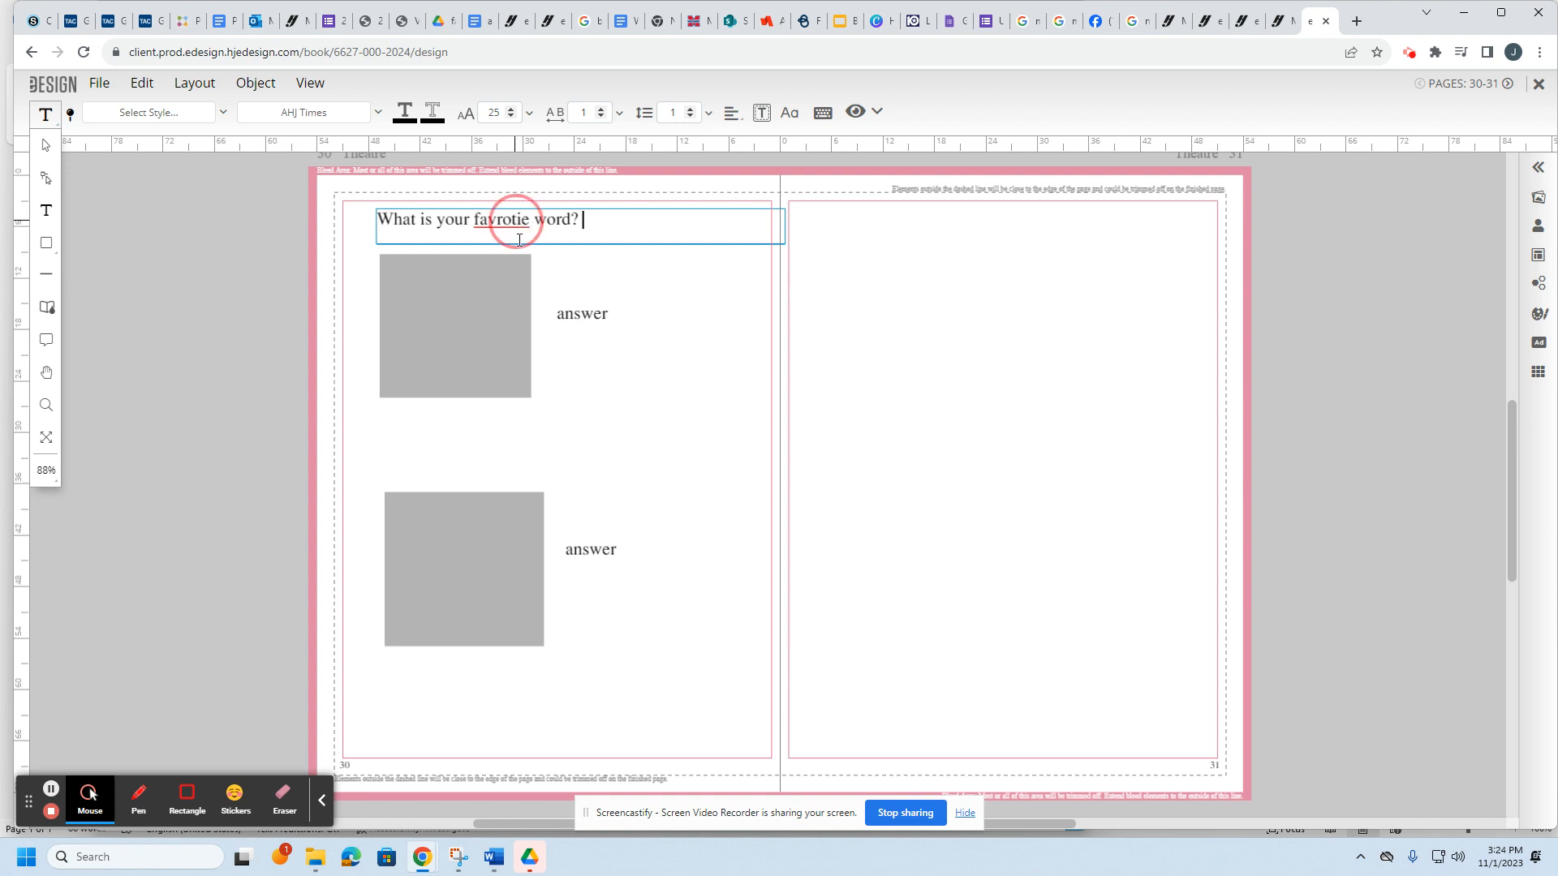
right_click(516, 224)
click(531, 235)
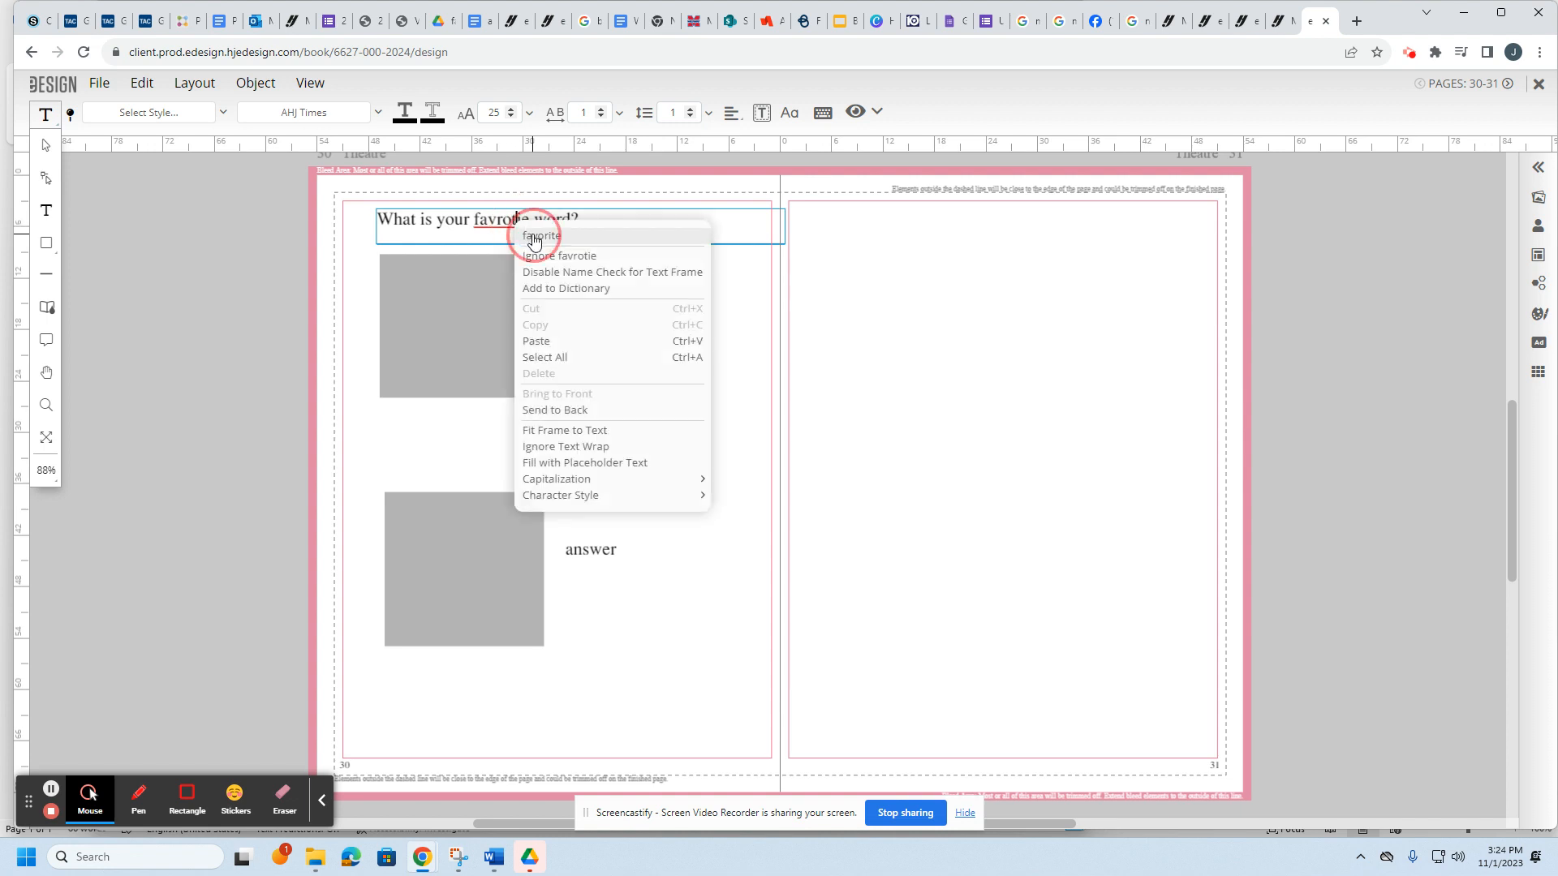
click(714, 427)
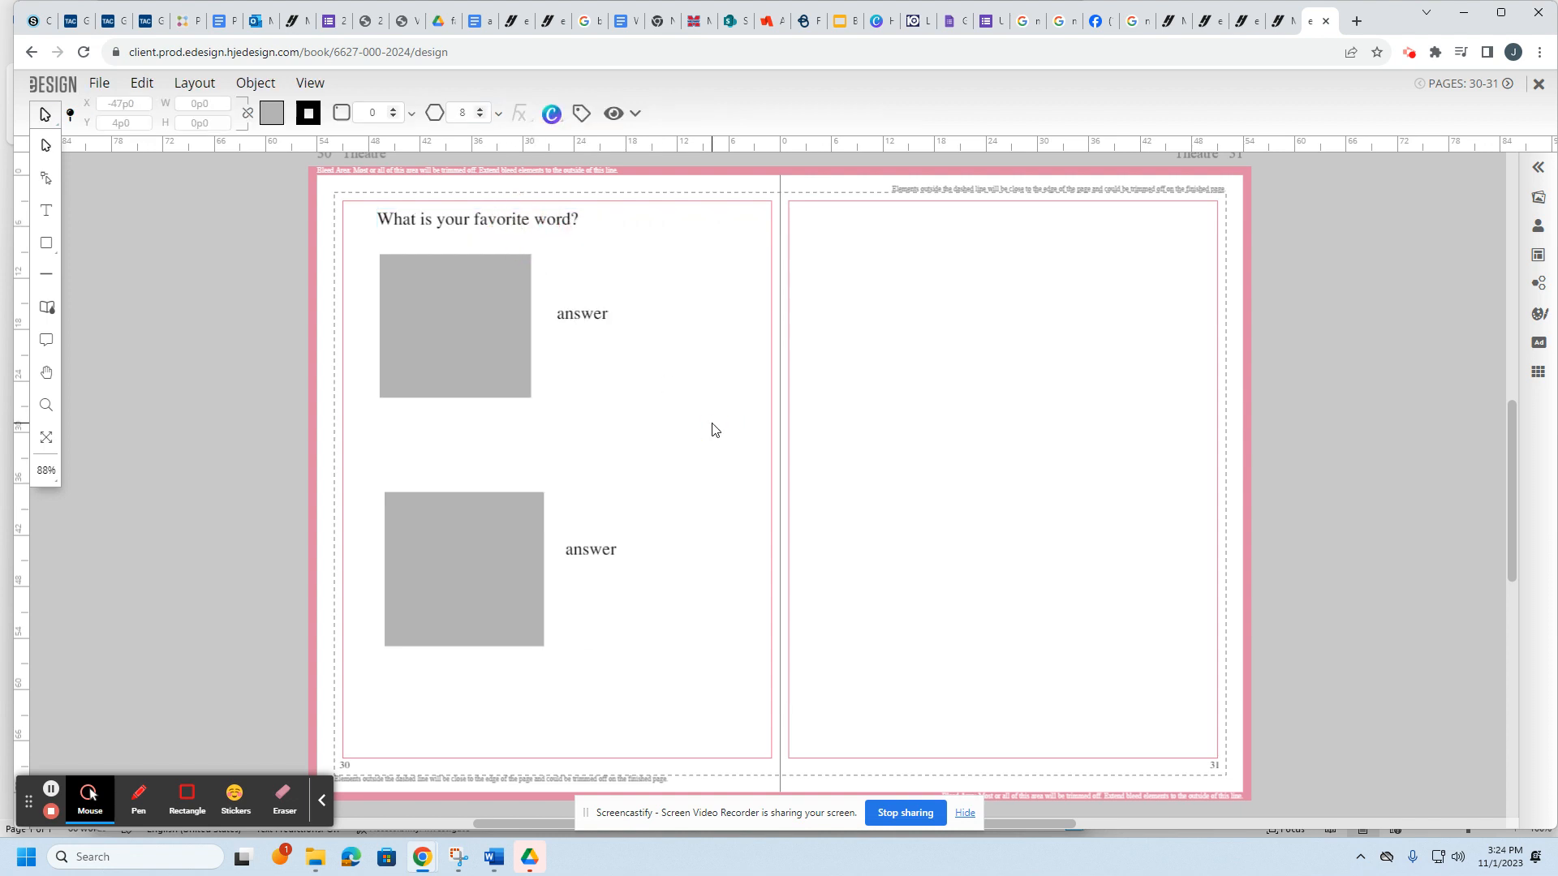
click(492, 235)
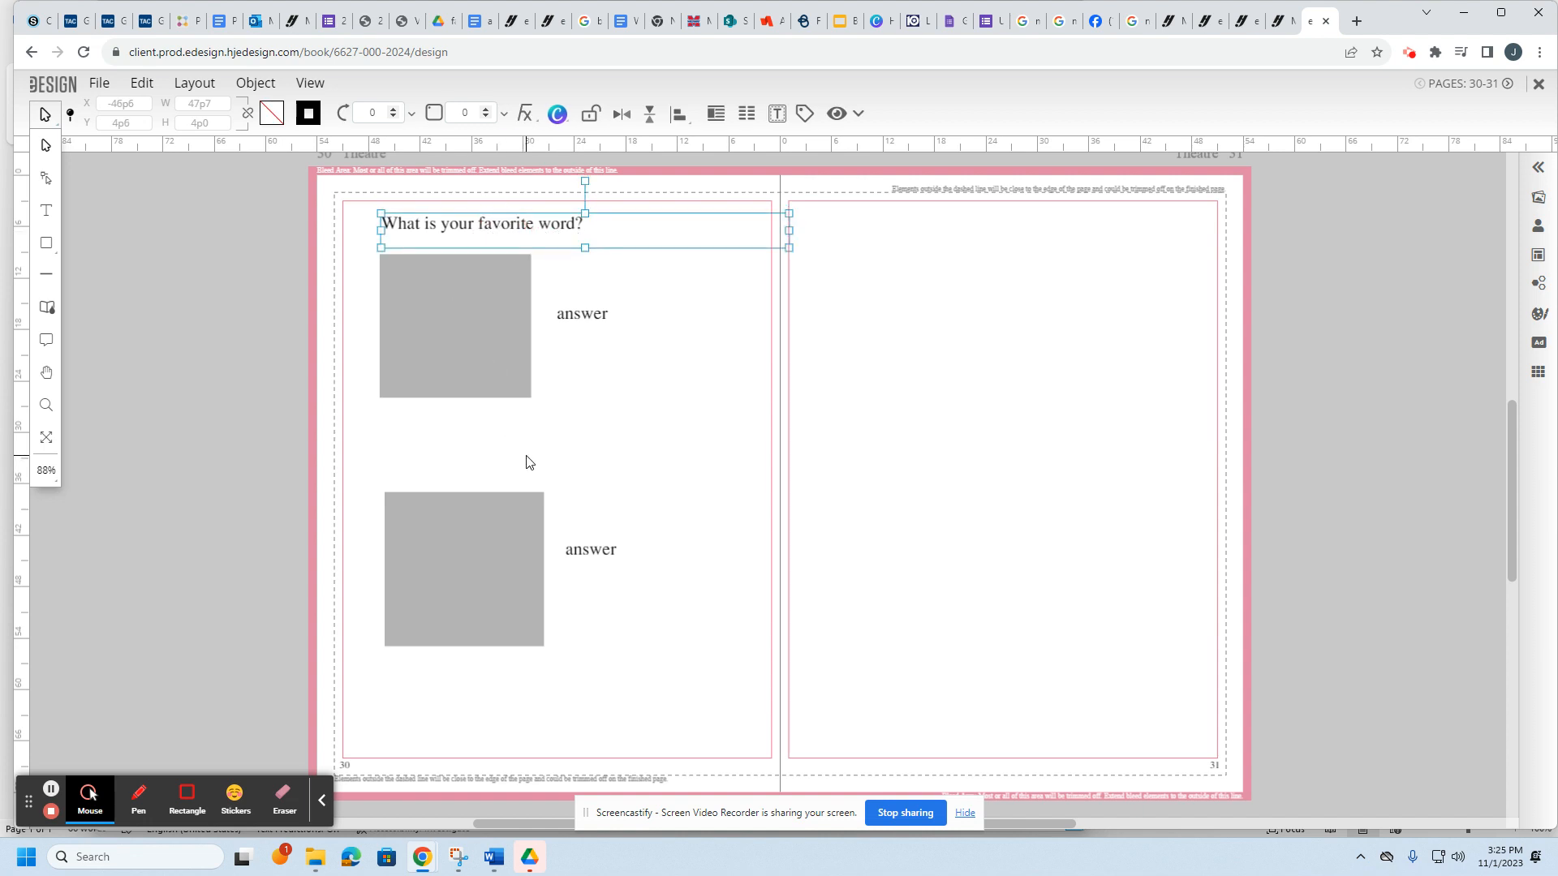
Step: Replace the first 'answer' with the quote "Home." and a second line crediting a teacher
double_click(568, 334)
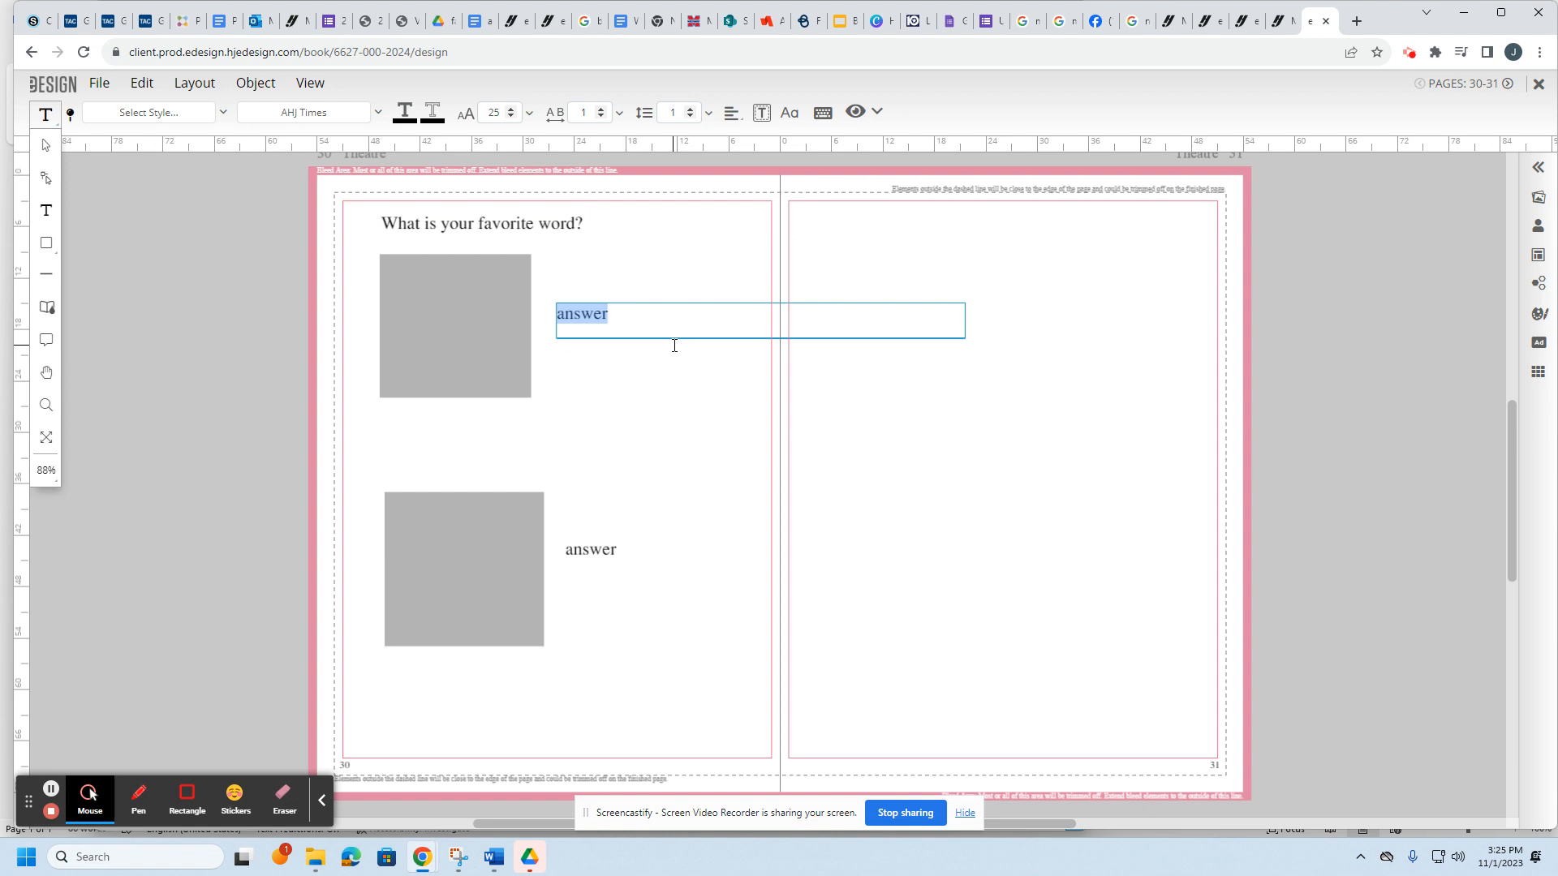
text(")
text(Home)
text(.")
key(Return)
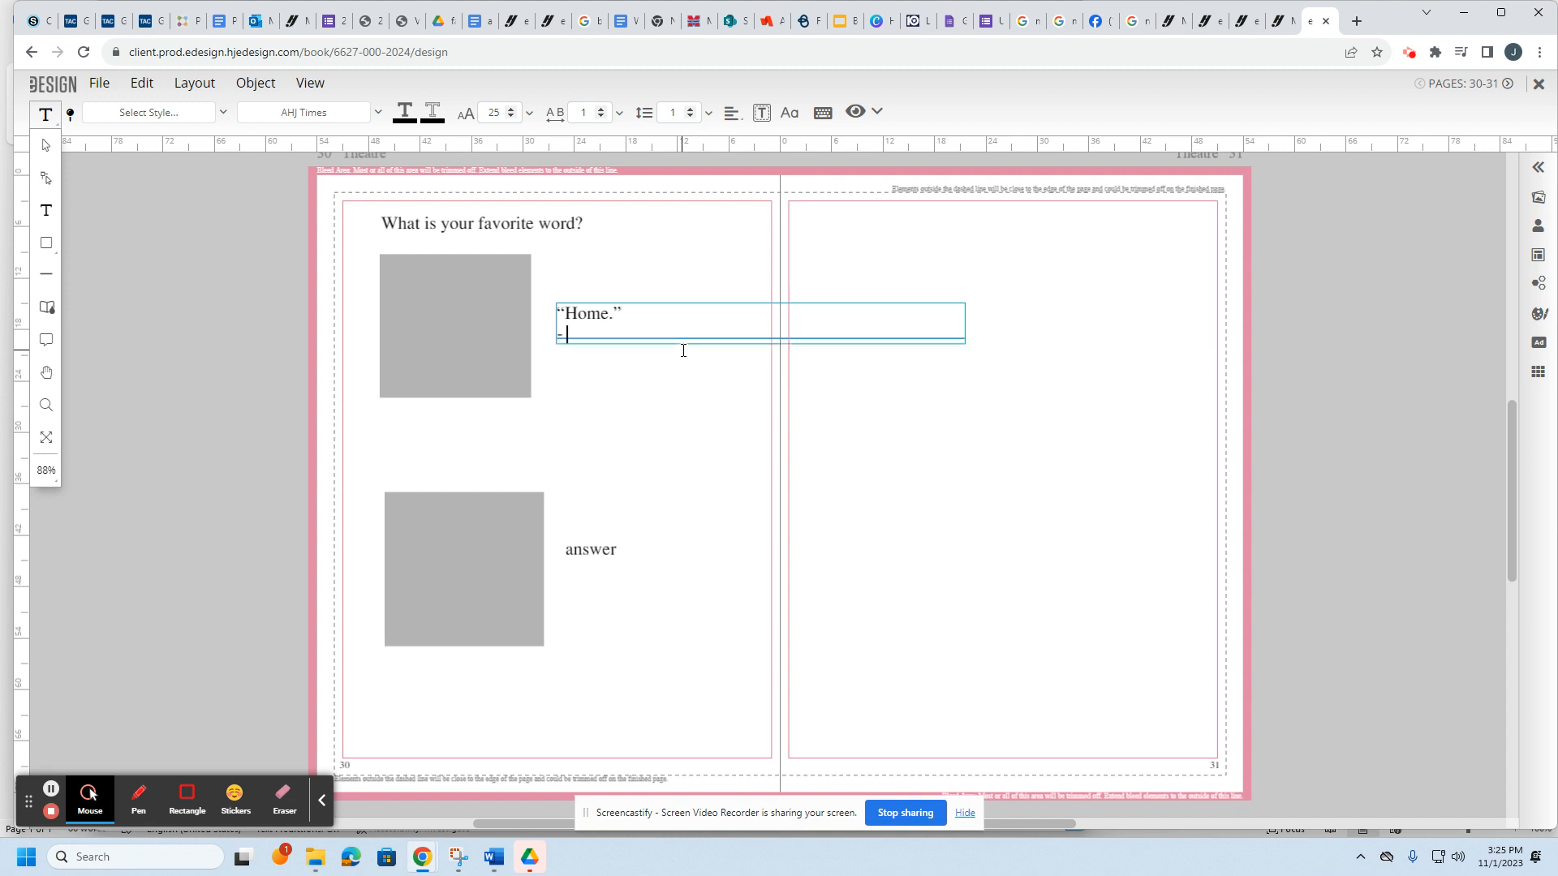
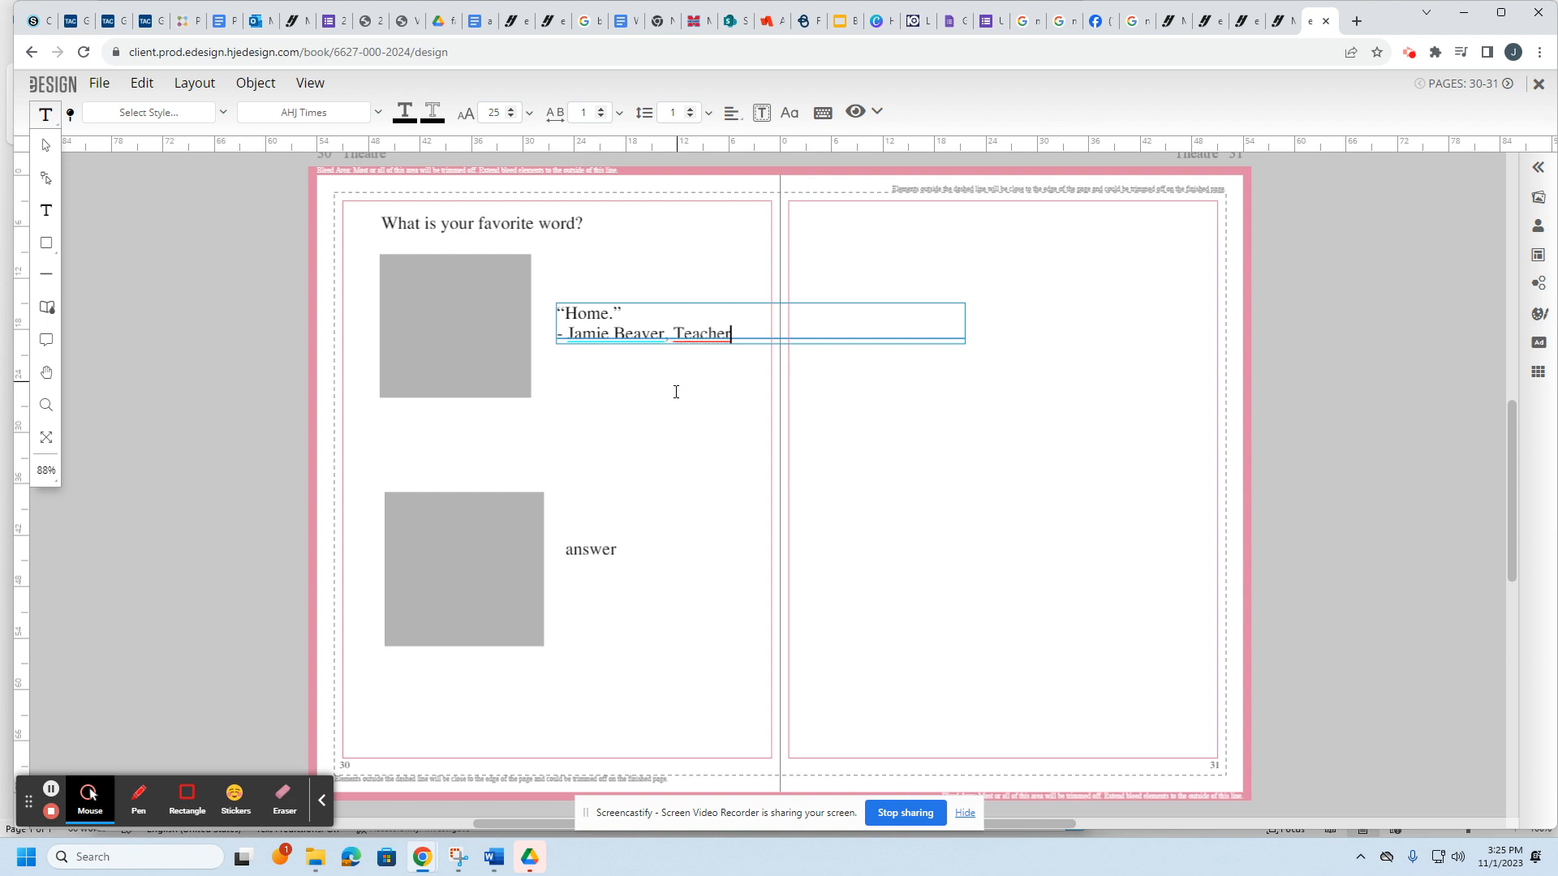
click(675, 396)
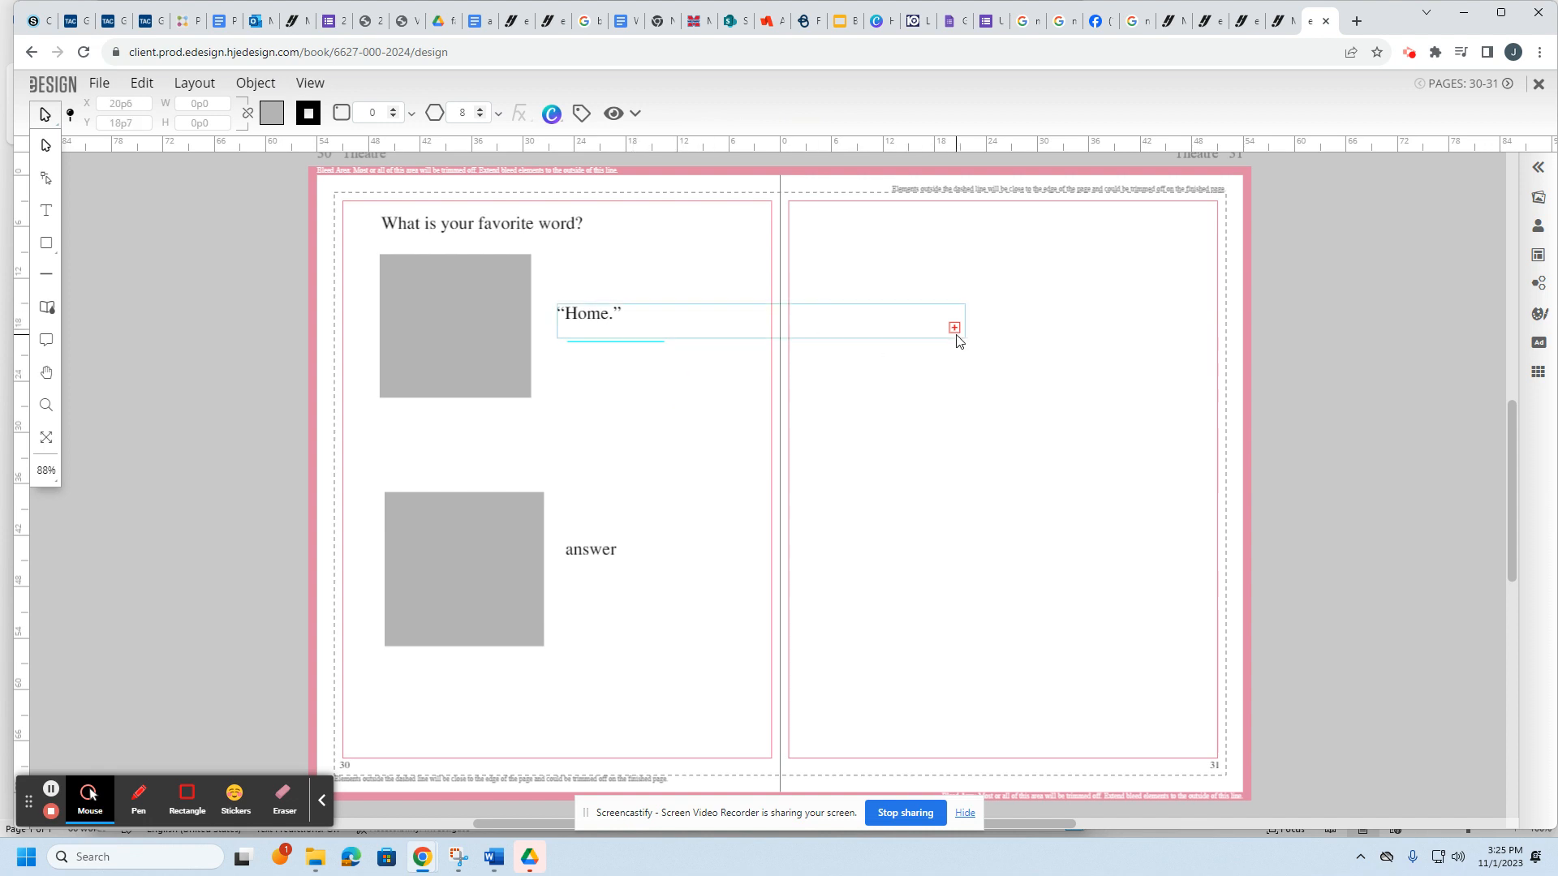
Step: Make the first quote frame taller so the attribution shows, and correct the surname's spelling
click(736, 339)
drag(761, 339, 753, 440)
click(853, 498)
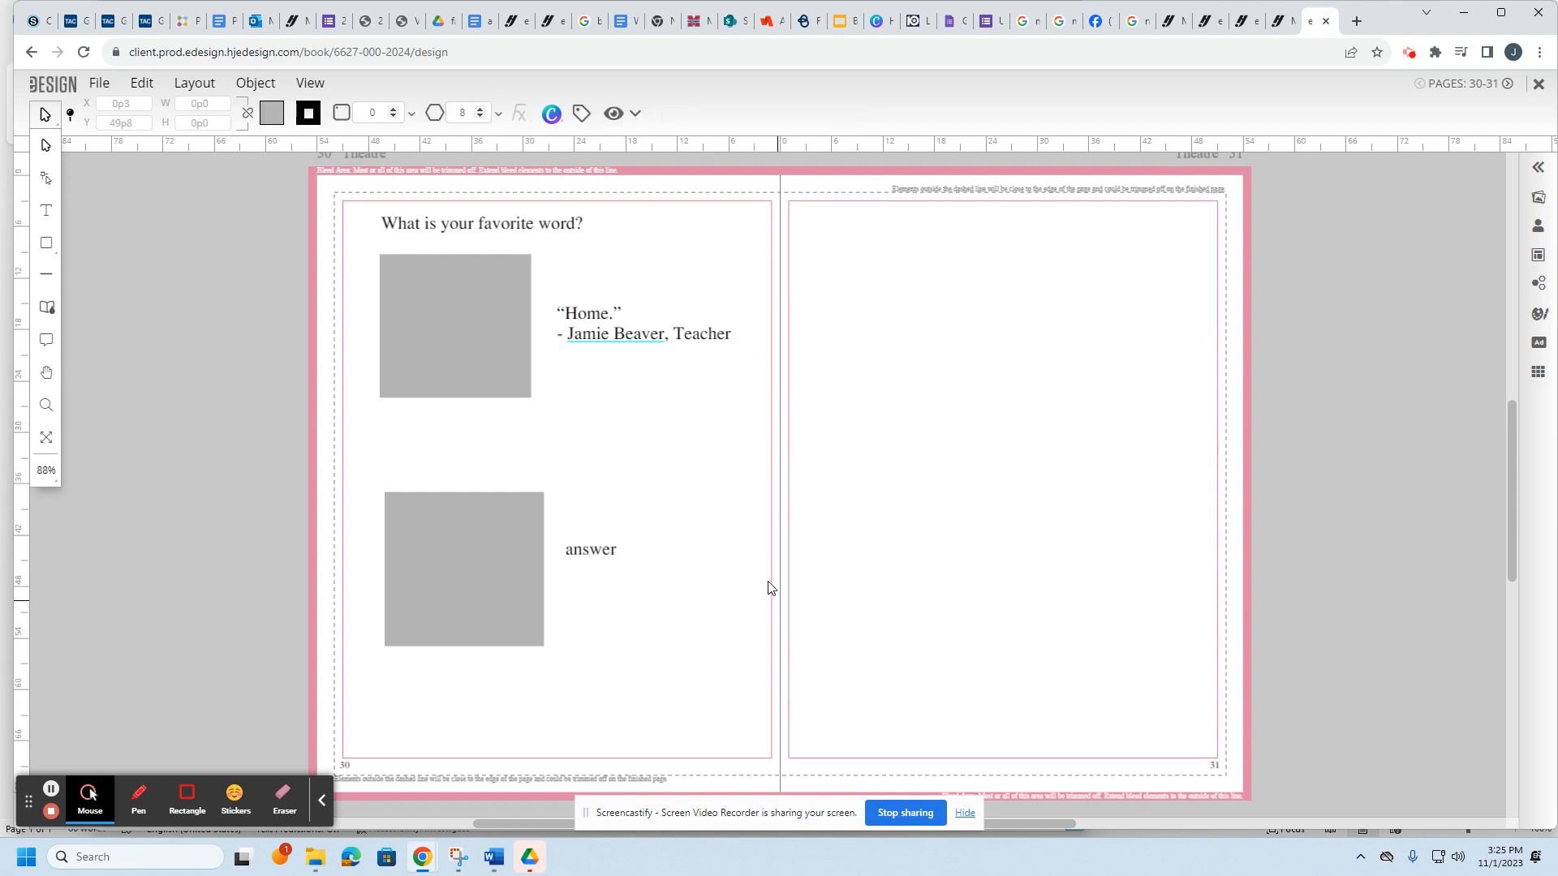
click(662, 337)
double_click(664, 338)
click(670, 338)
text(s)
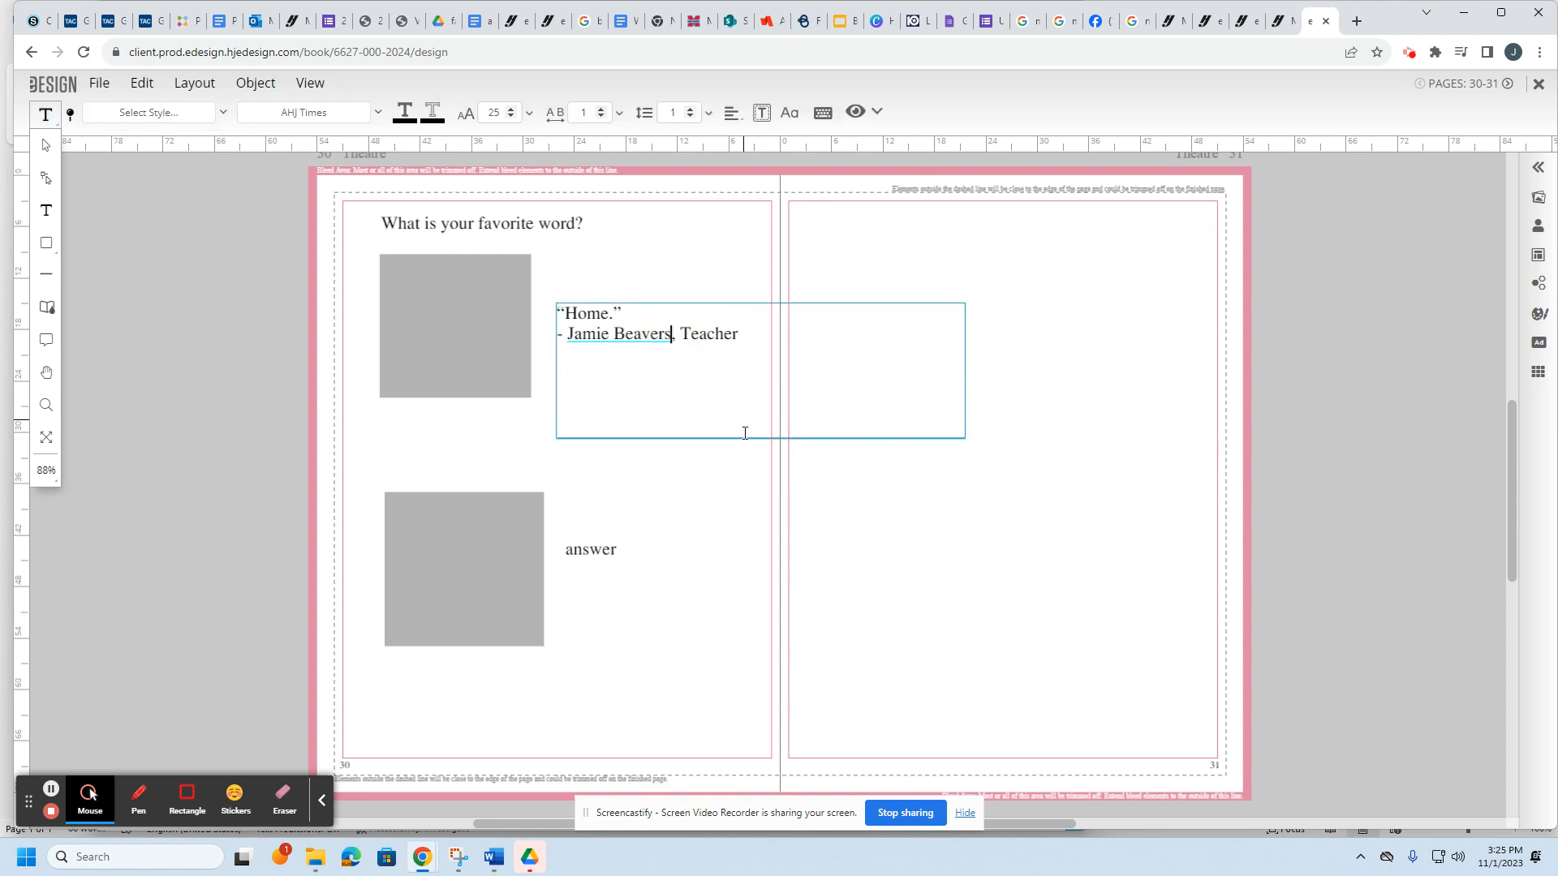
key(Escape)
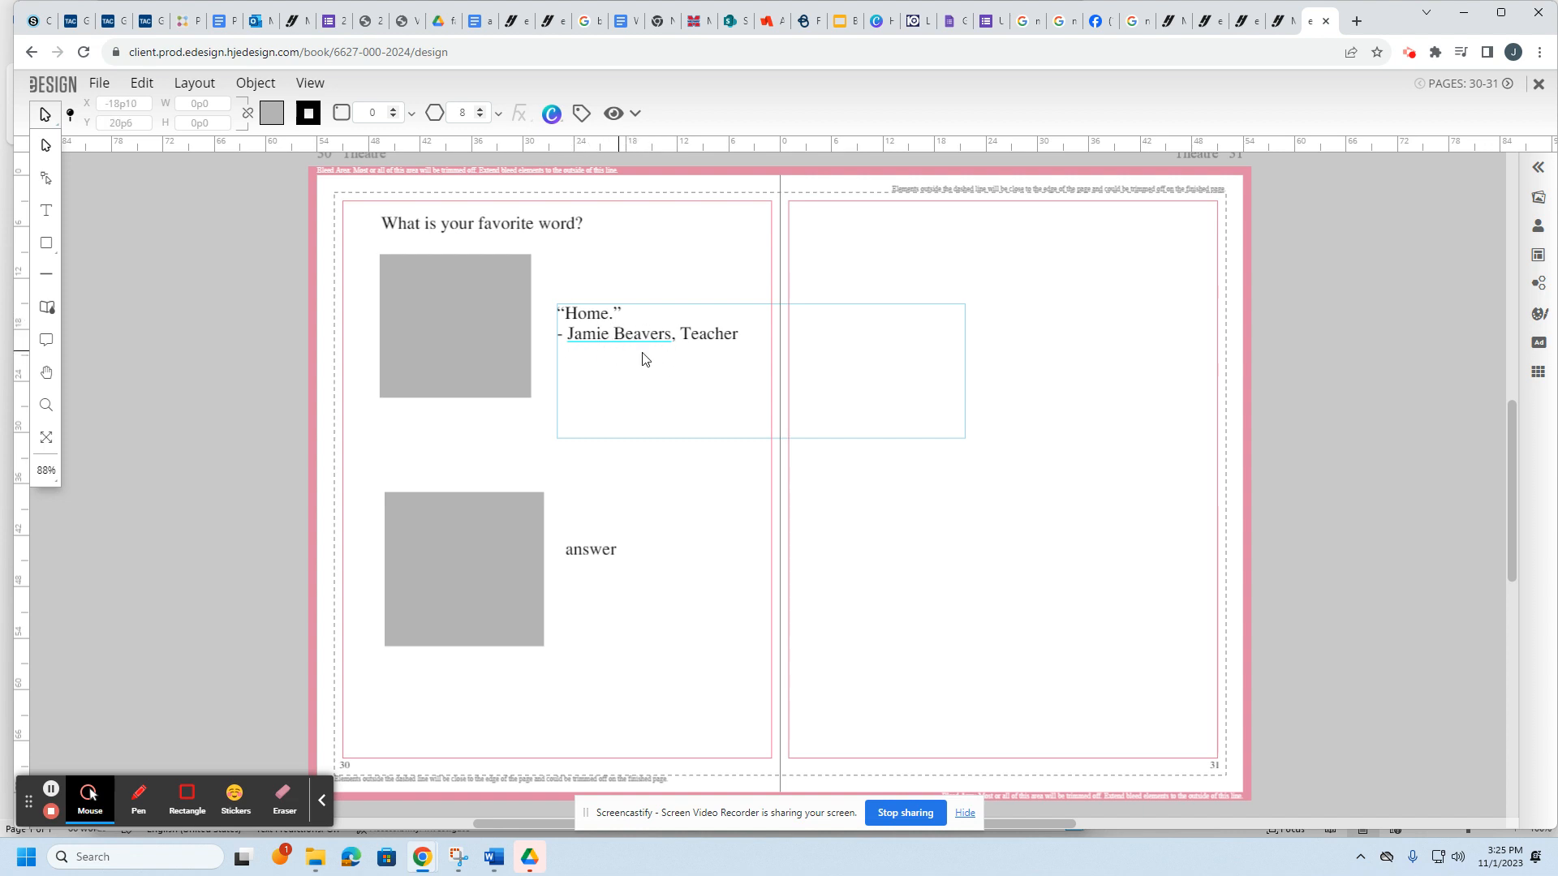
Step: Replace the second 'answer' with the quote "Soap." and a second line crediting a freshman
click(595, 552)
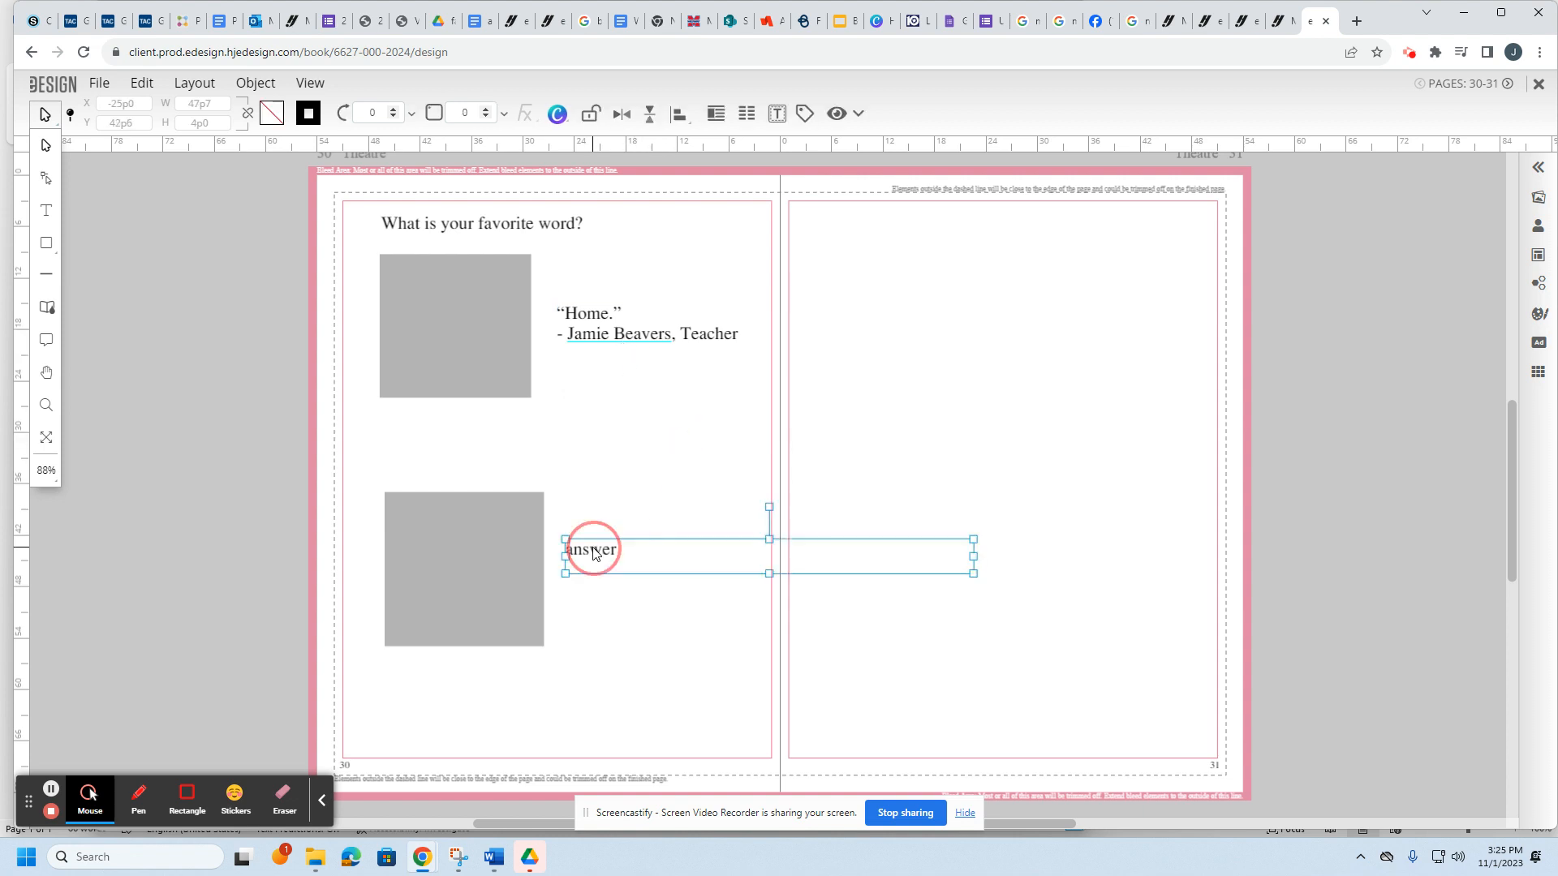
double_click(595, 551)
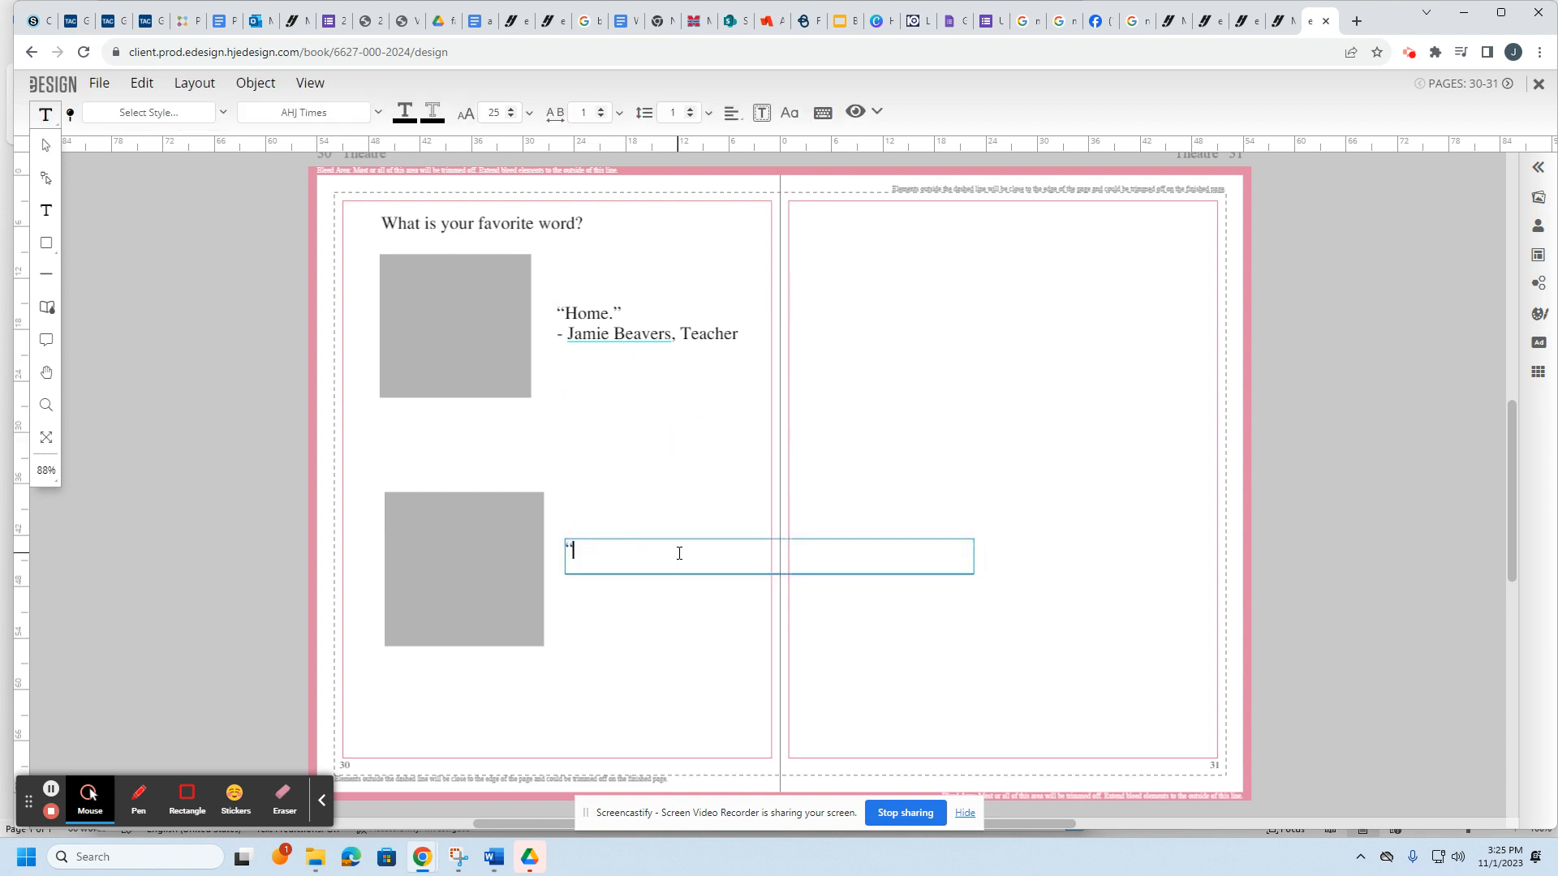
key(Return)
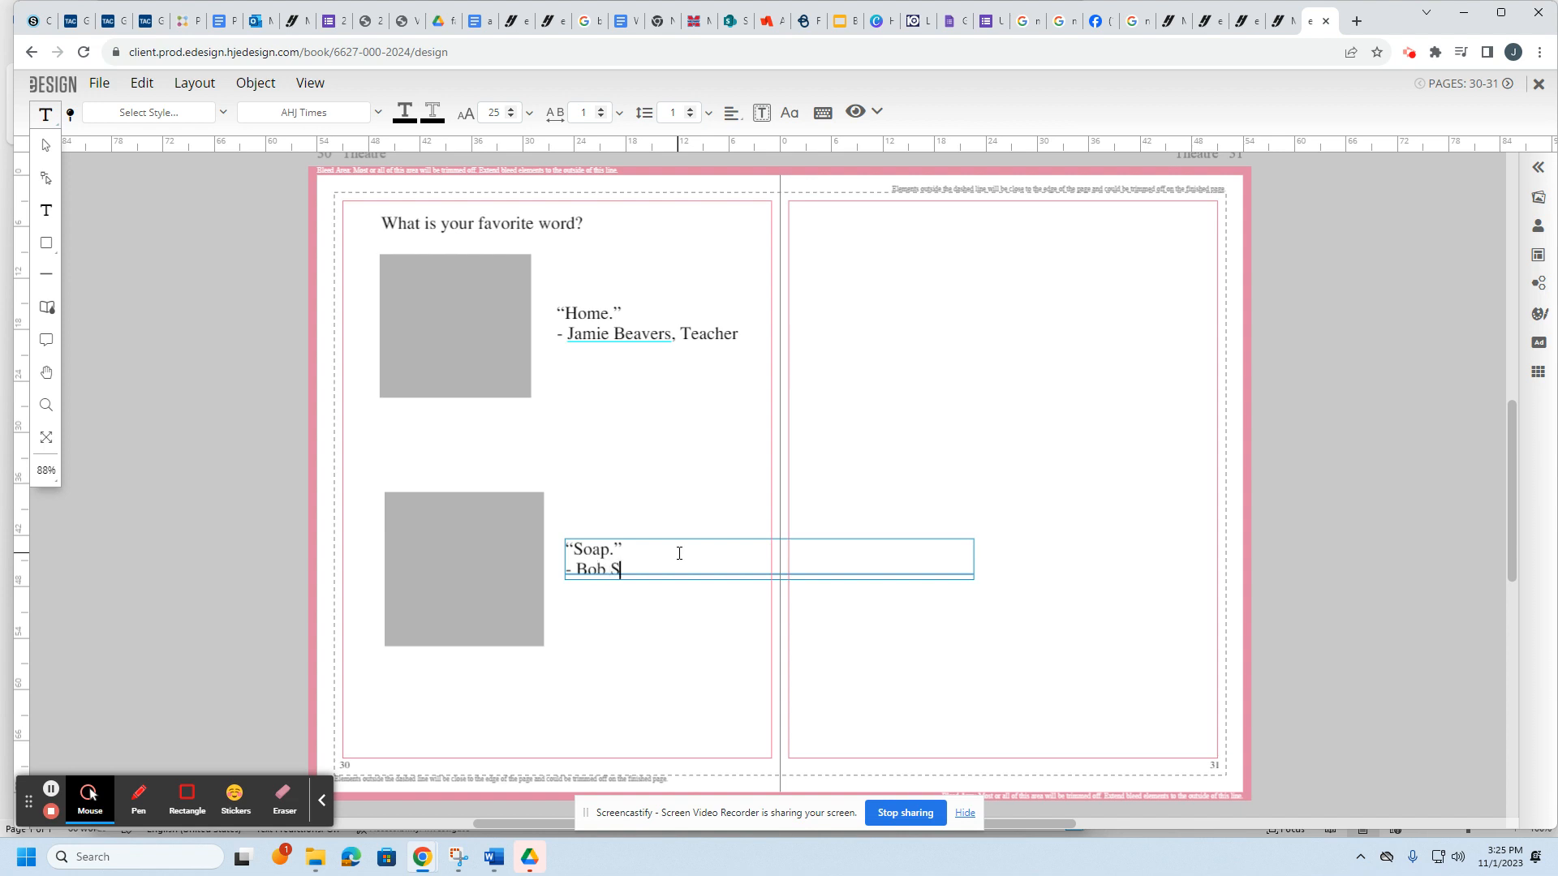
Step: Make the second quote frame taller so the attribution shows, then recheck the question and quote frames
click(45, 145)
drag(770, 574, 755, 637)
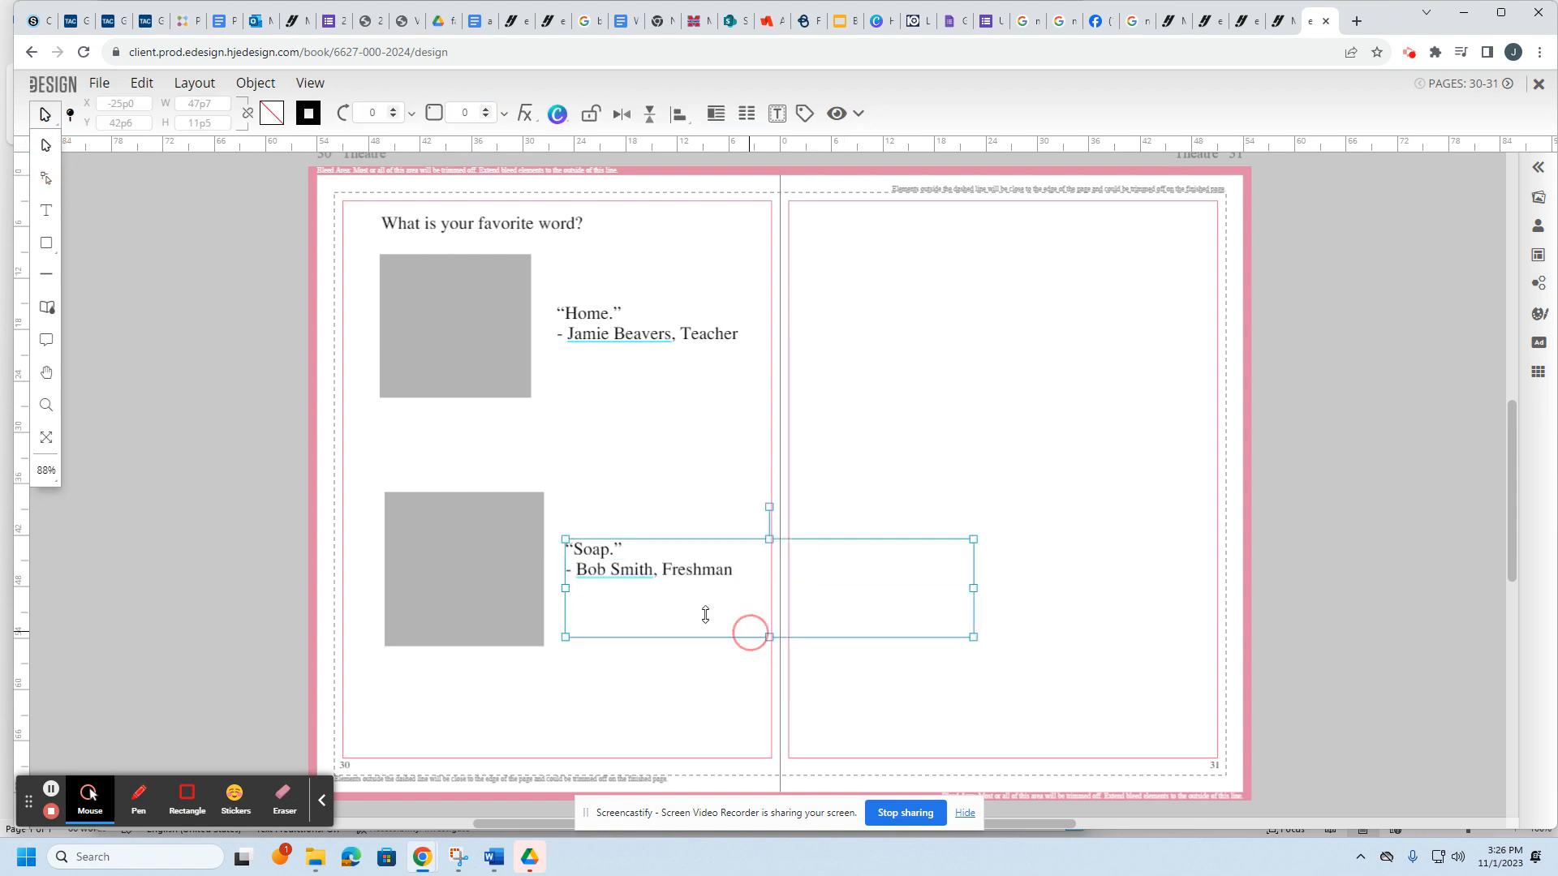
click(690, 652)
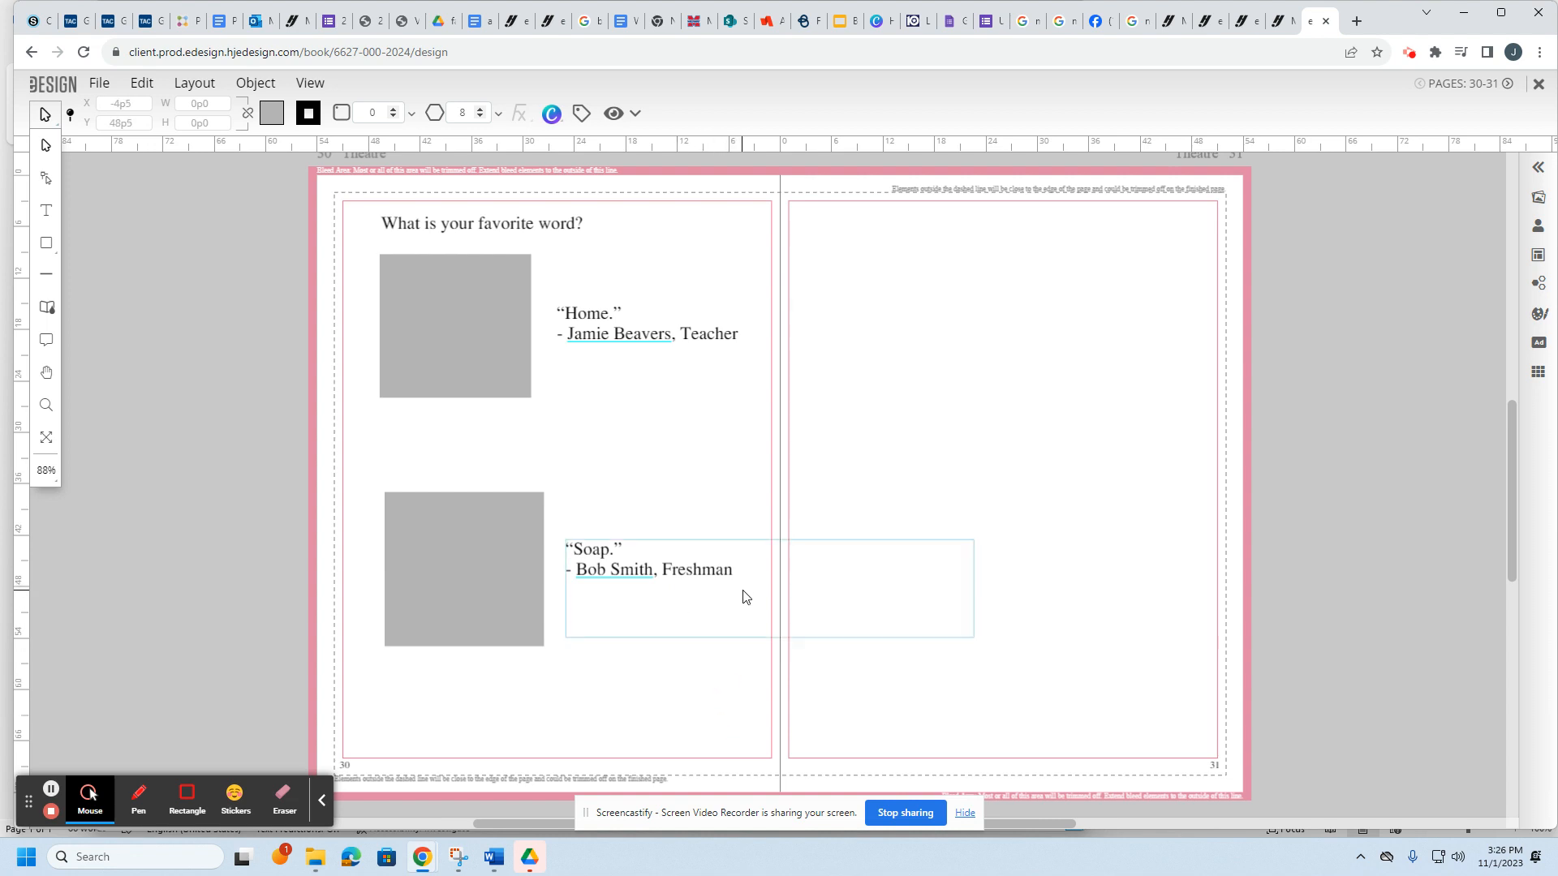
click(529, 231)
click(610, 334)
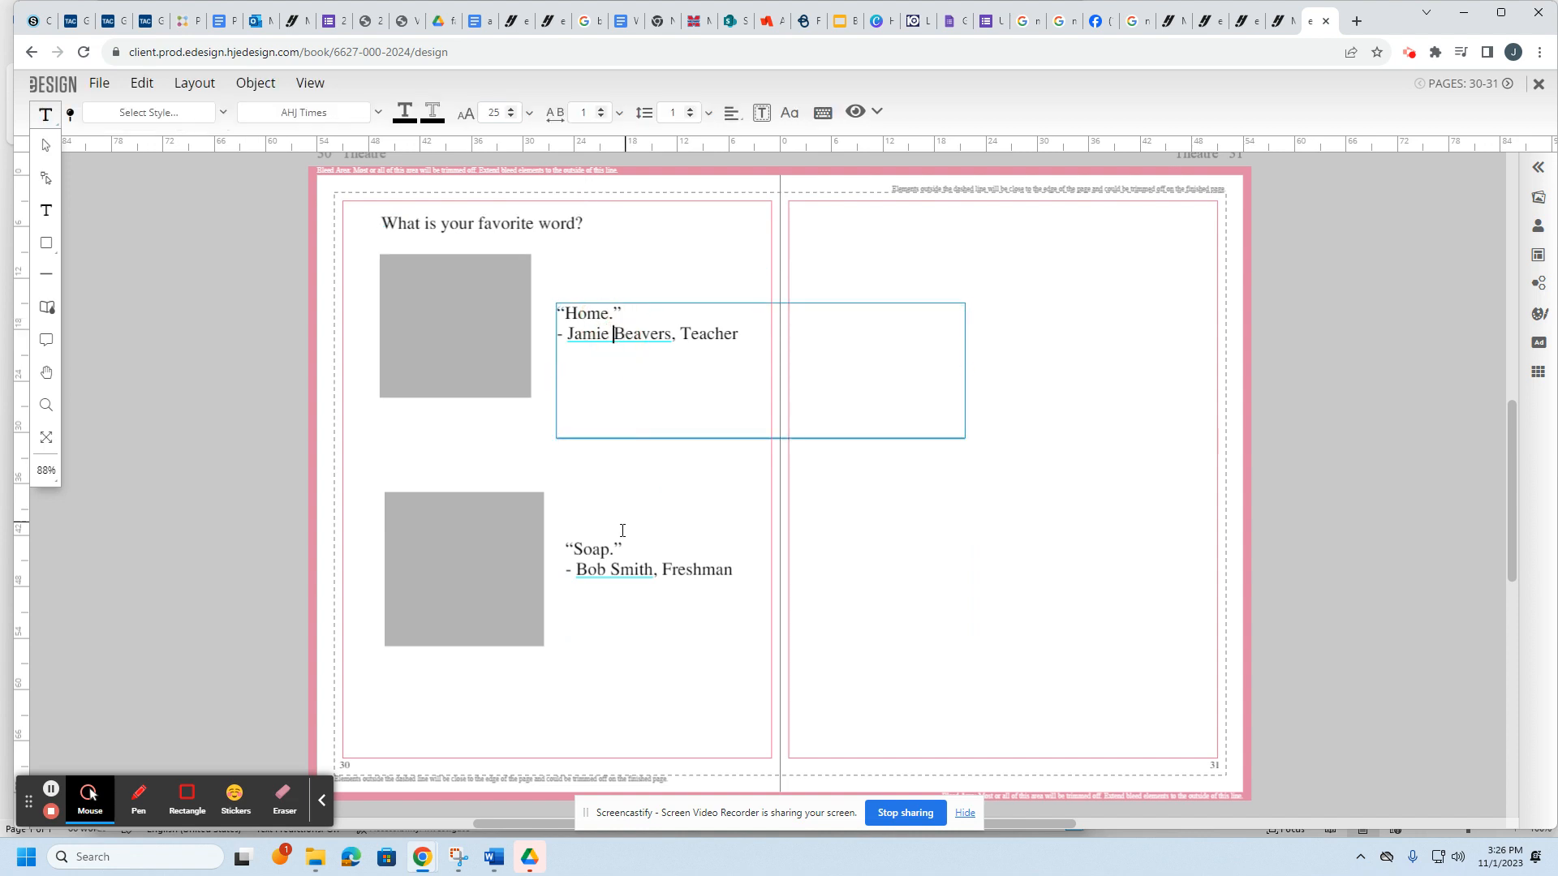
click(610, 570)
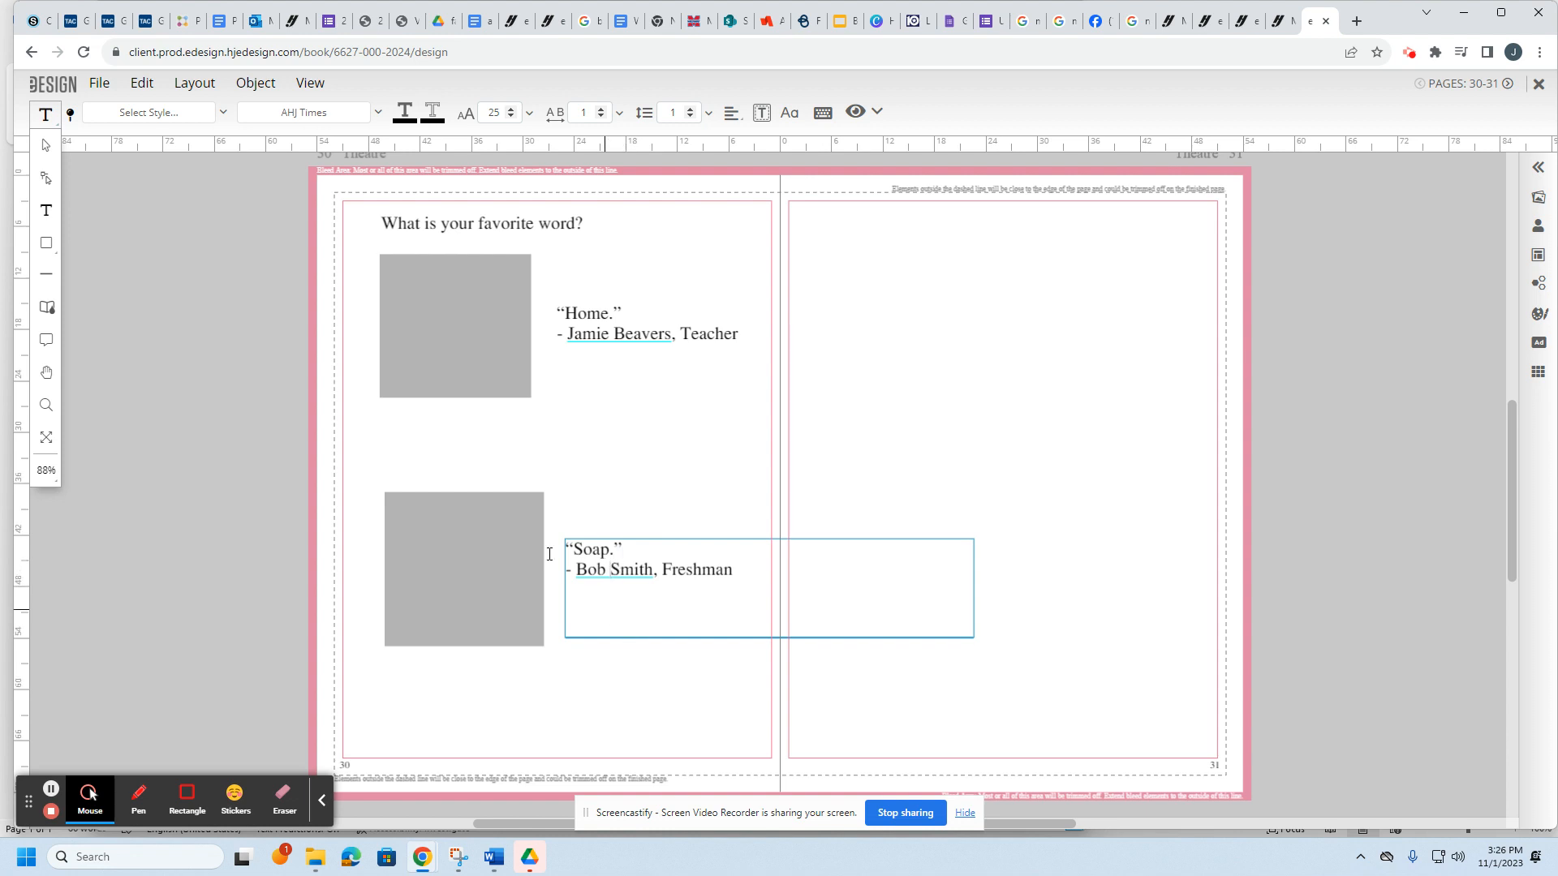
Step: Shift the top grey photo box slightly right, then close the spread and save changes
click(46, 146)
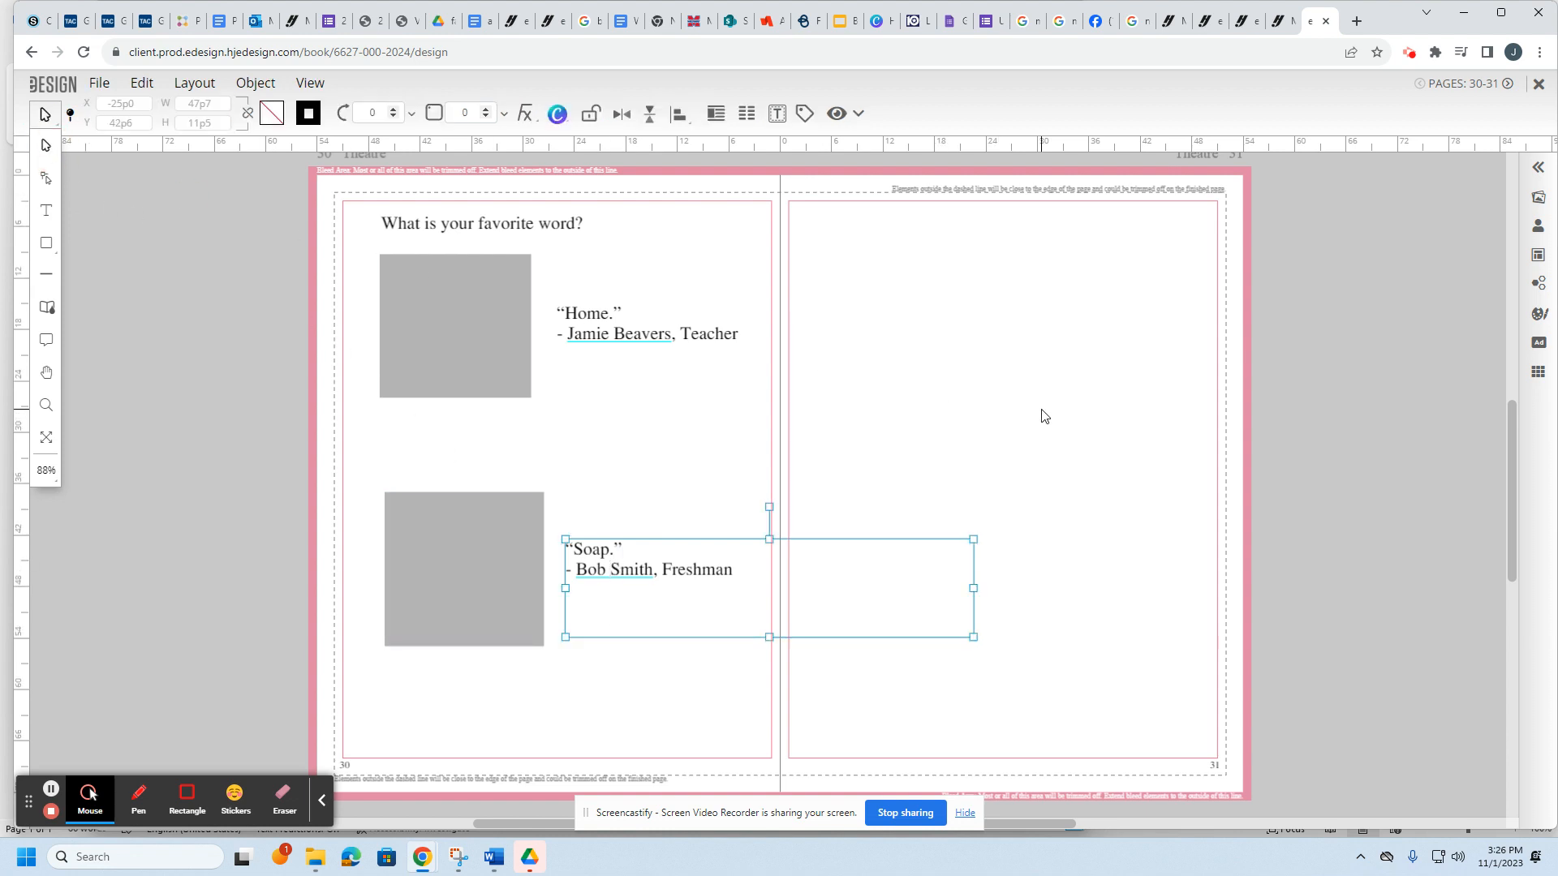
drag(465, 333, 473, 333)
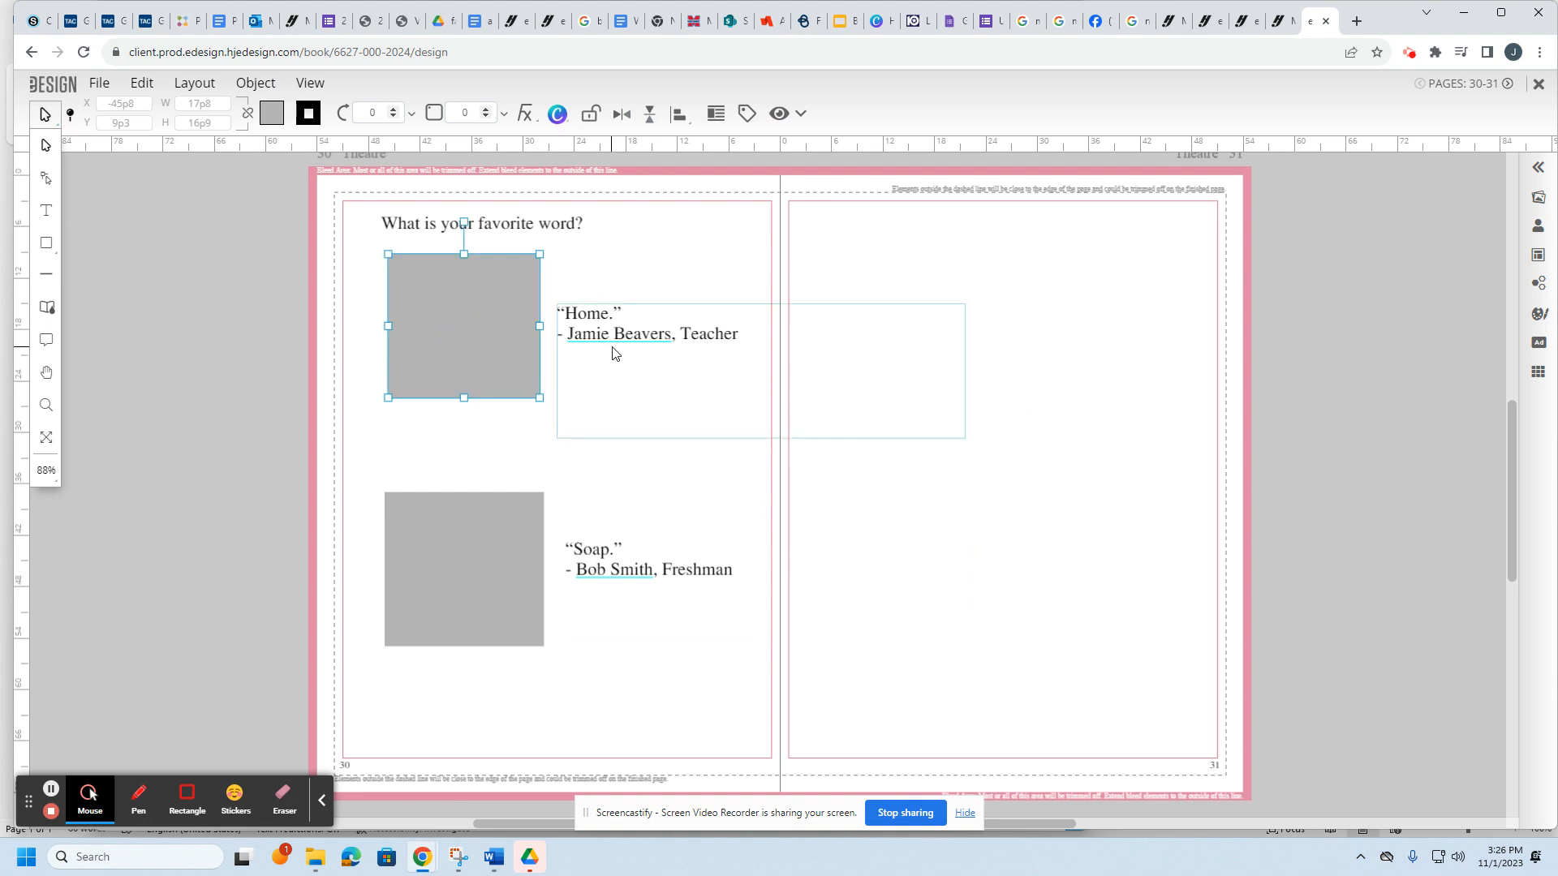
click(504, 568)
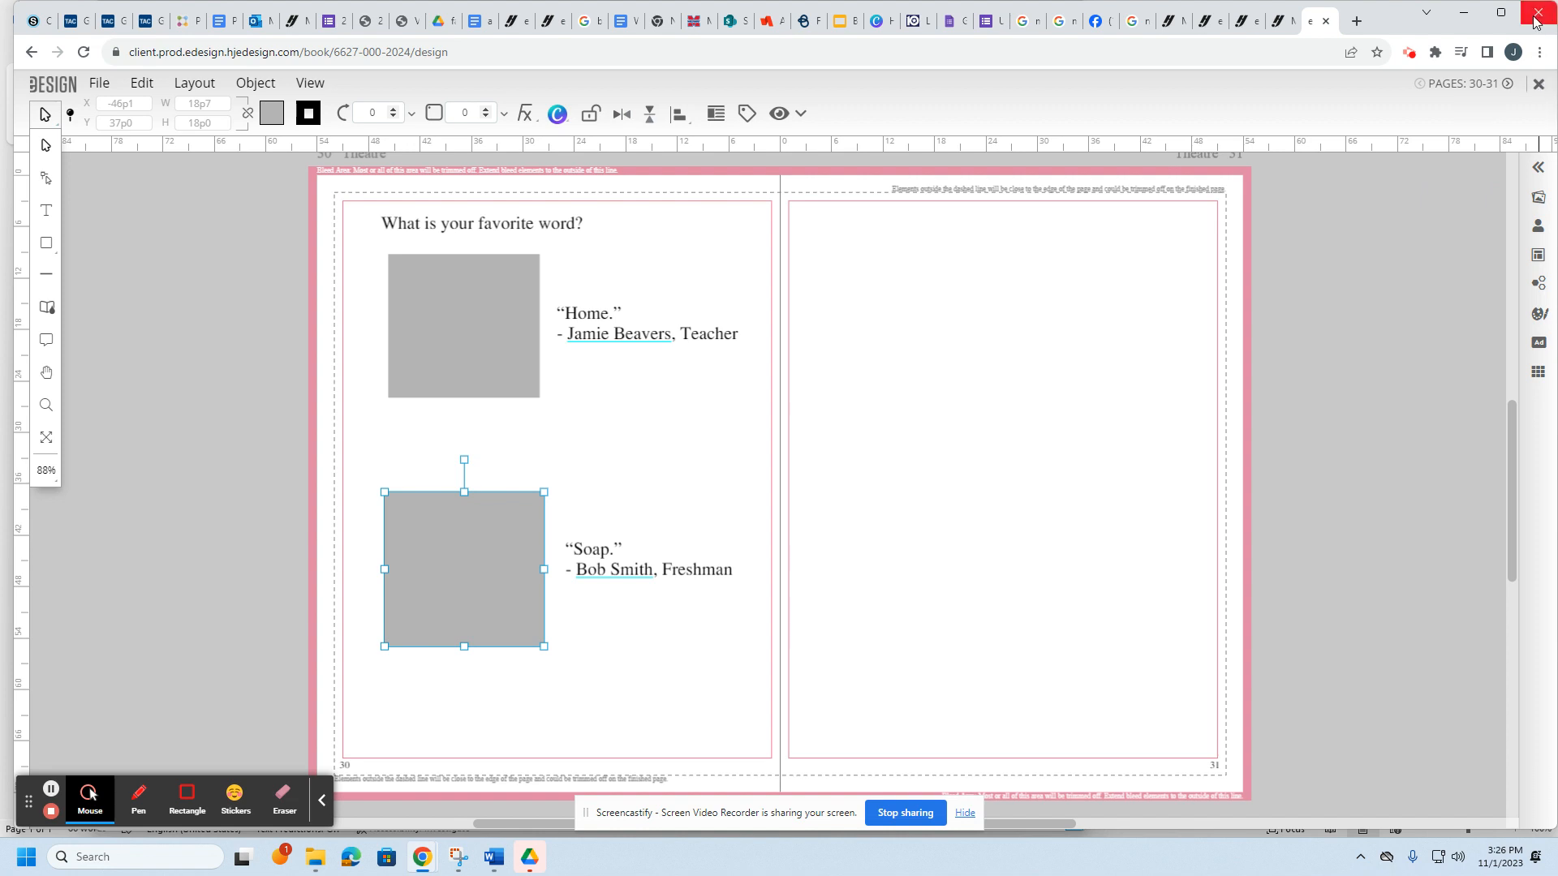
click(1539, 86)
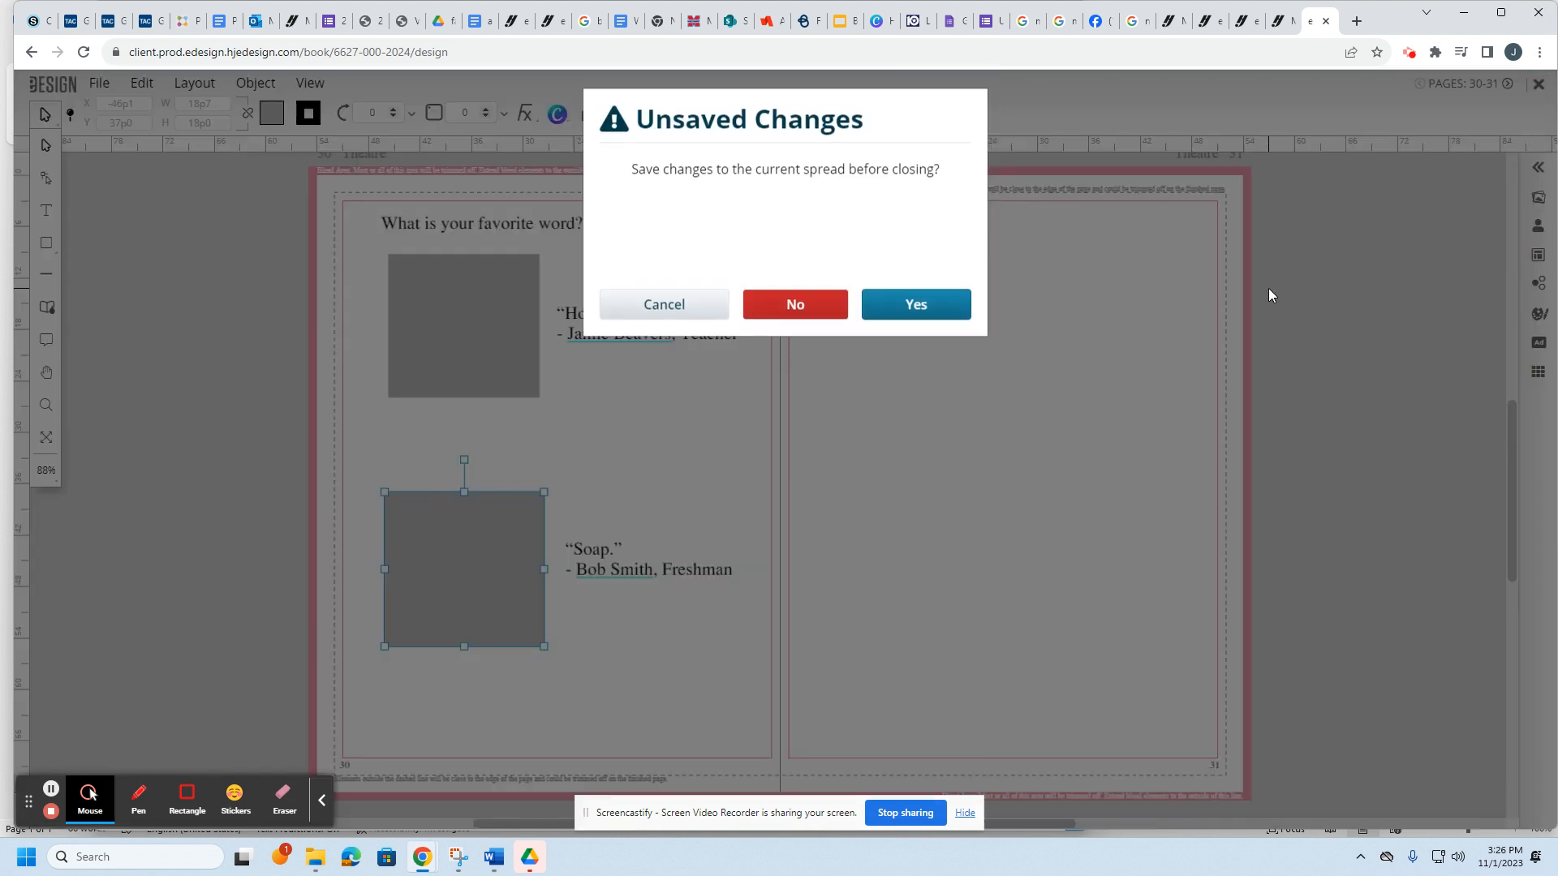
click(928, 315)
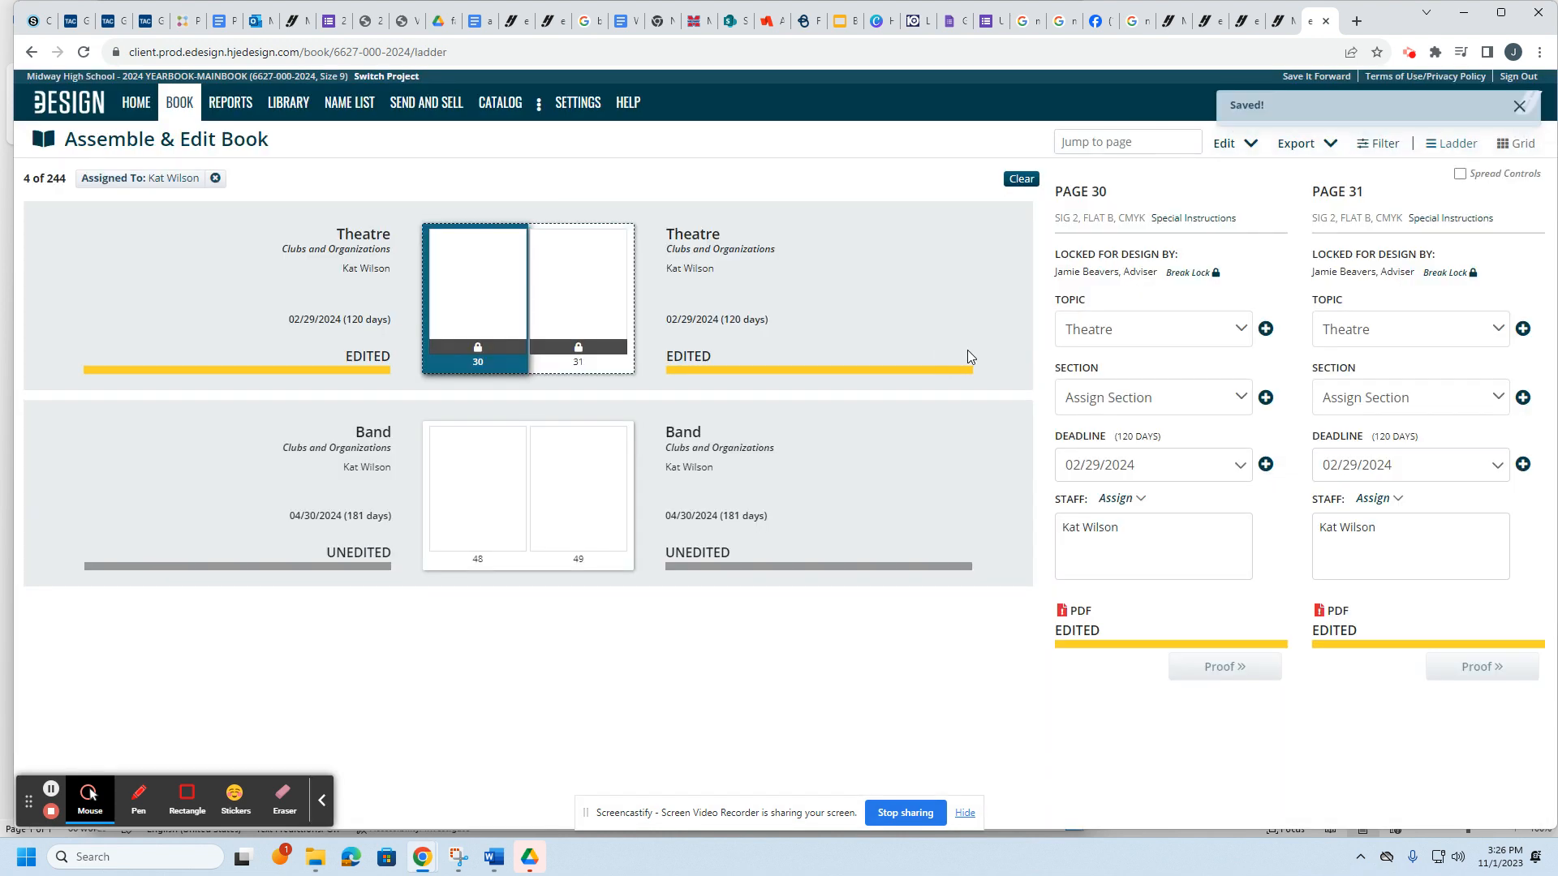
Step: Import photos from the computer, browsing to P: > journalism > Yearbook > 2024 > homecoming > parade folder
click(288, 104)
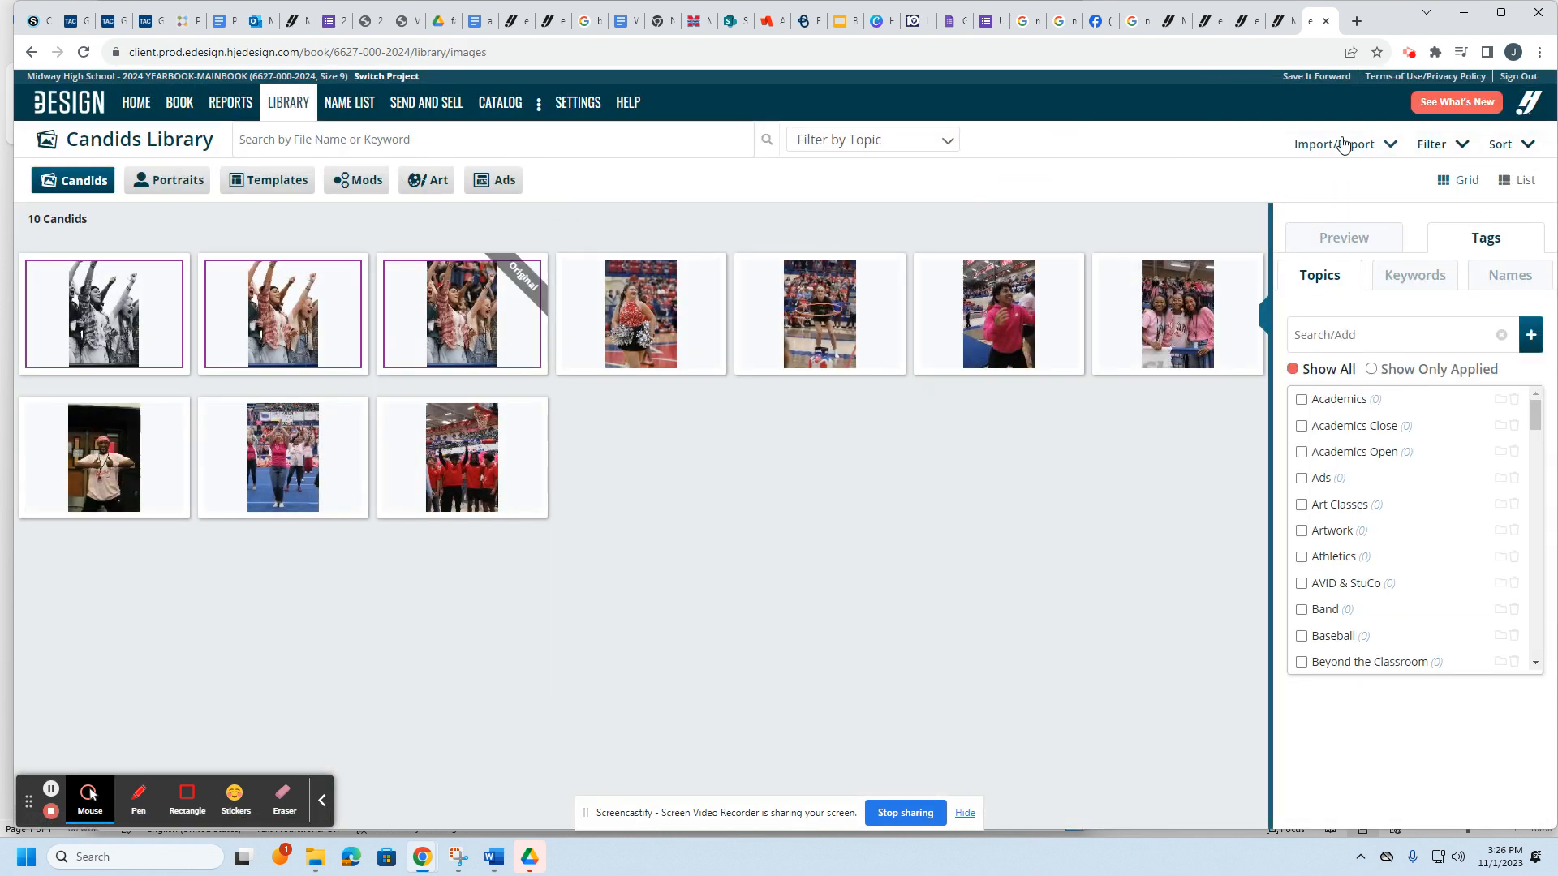
click(1333, 145)
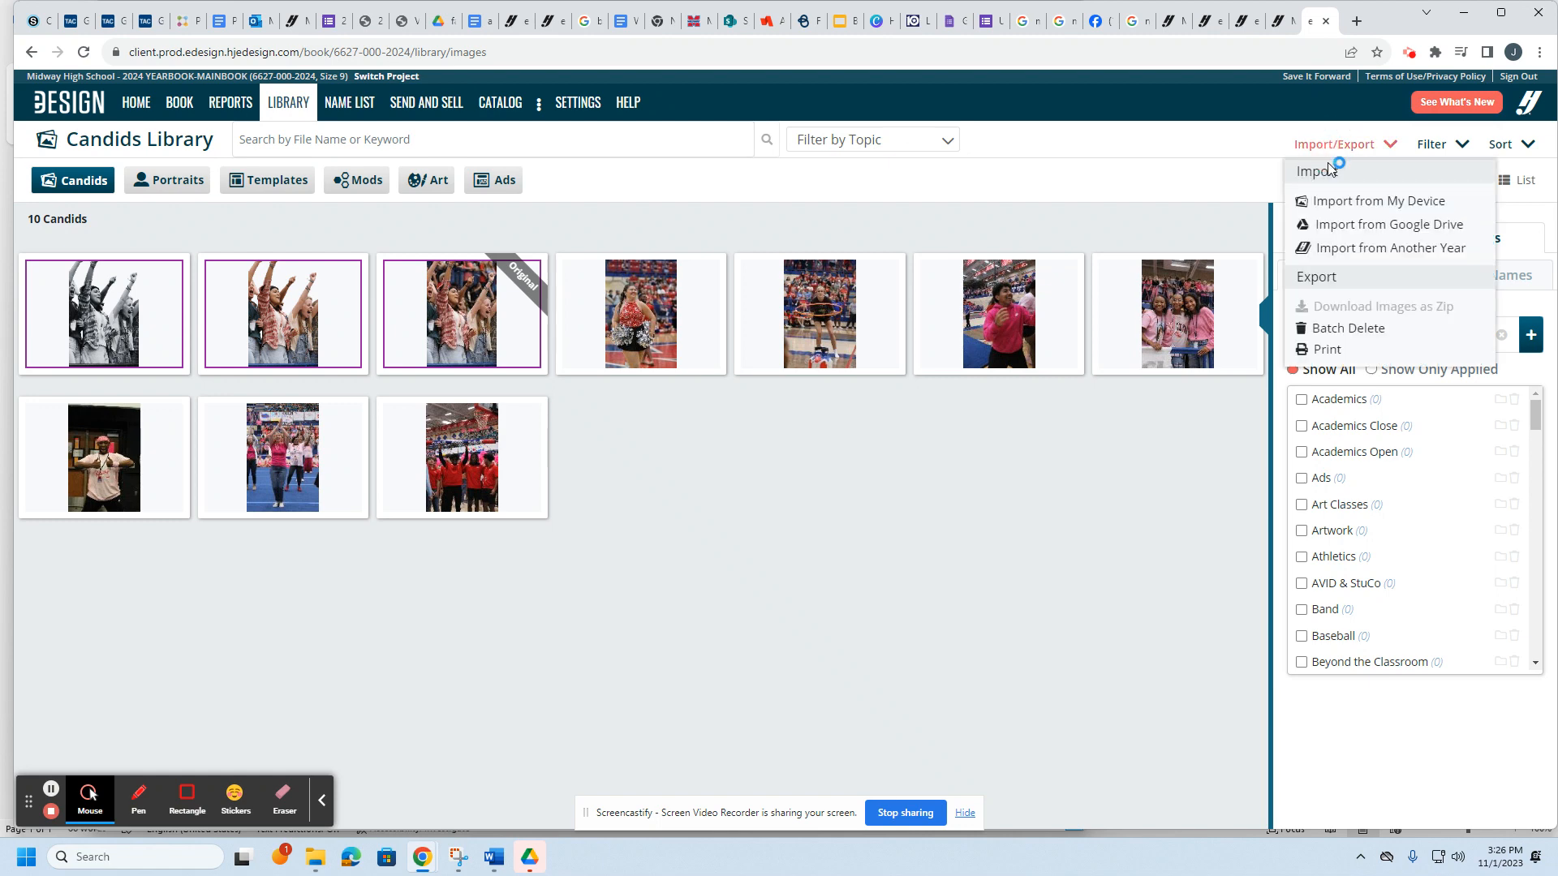
click(1379, 201)
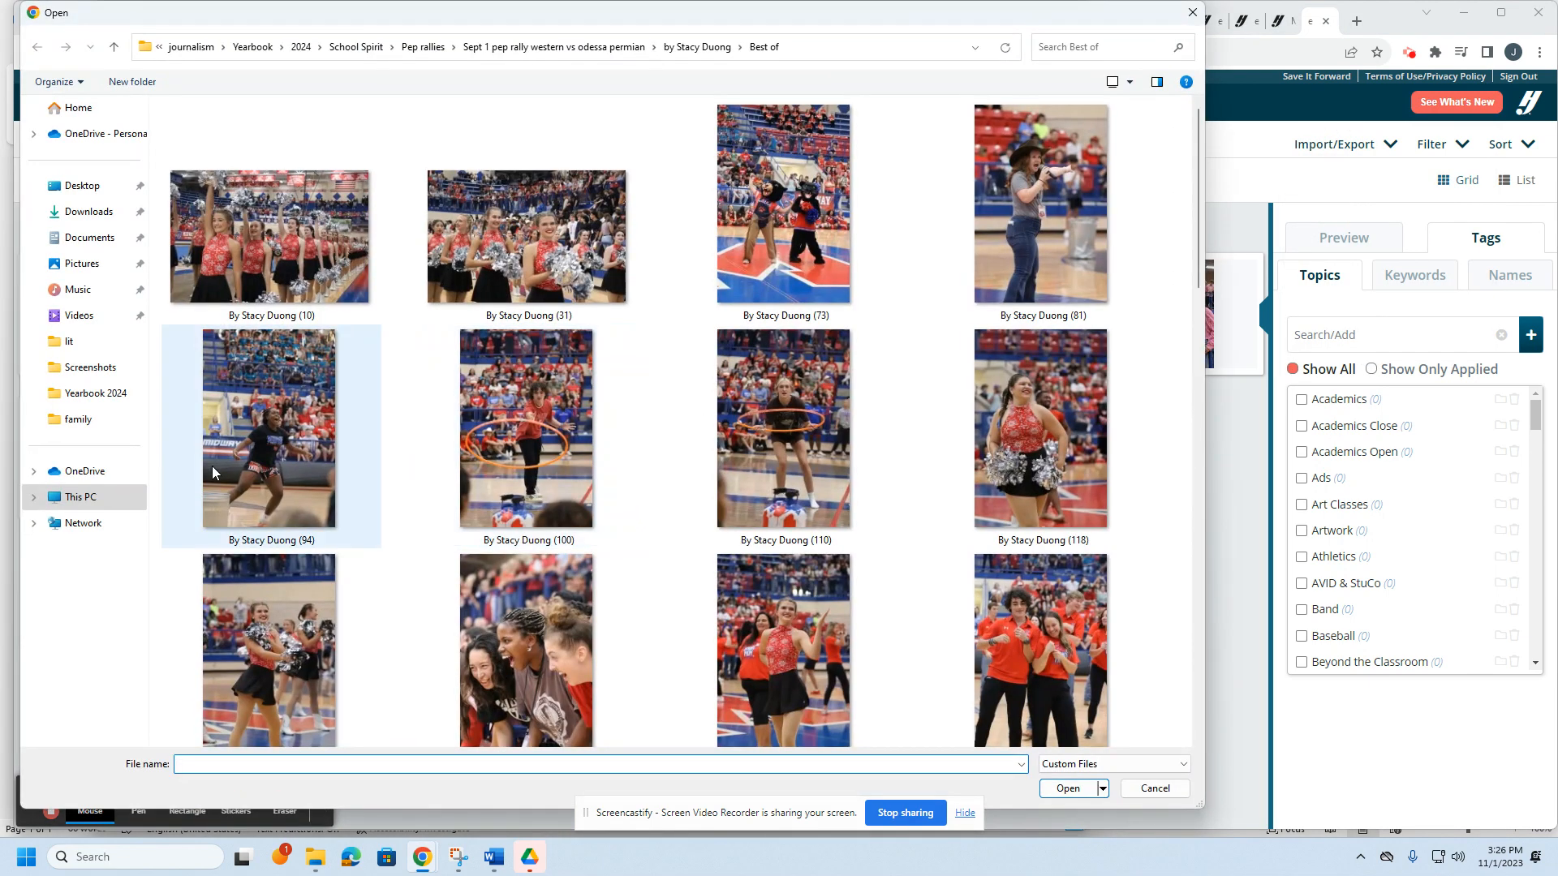
click(81, 498)
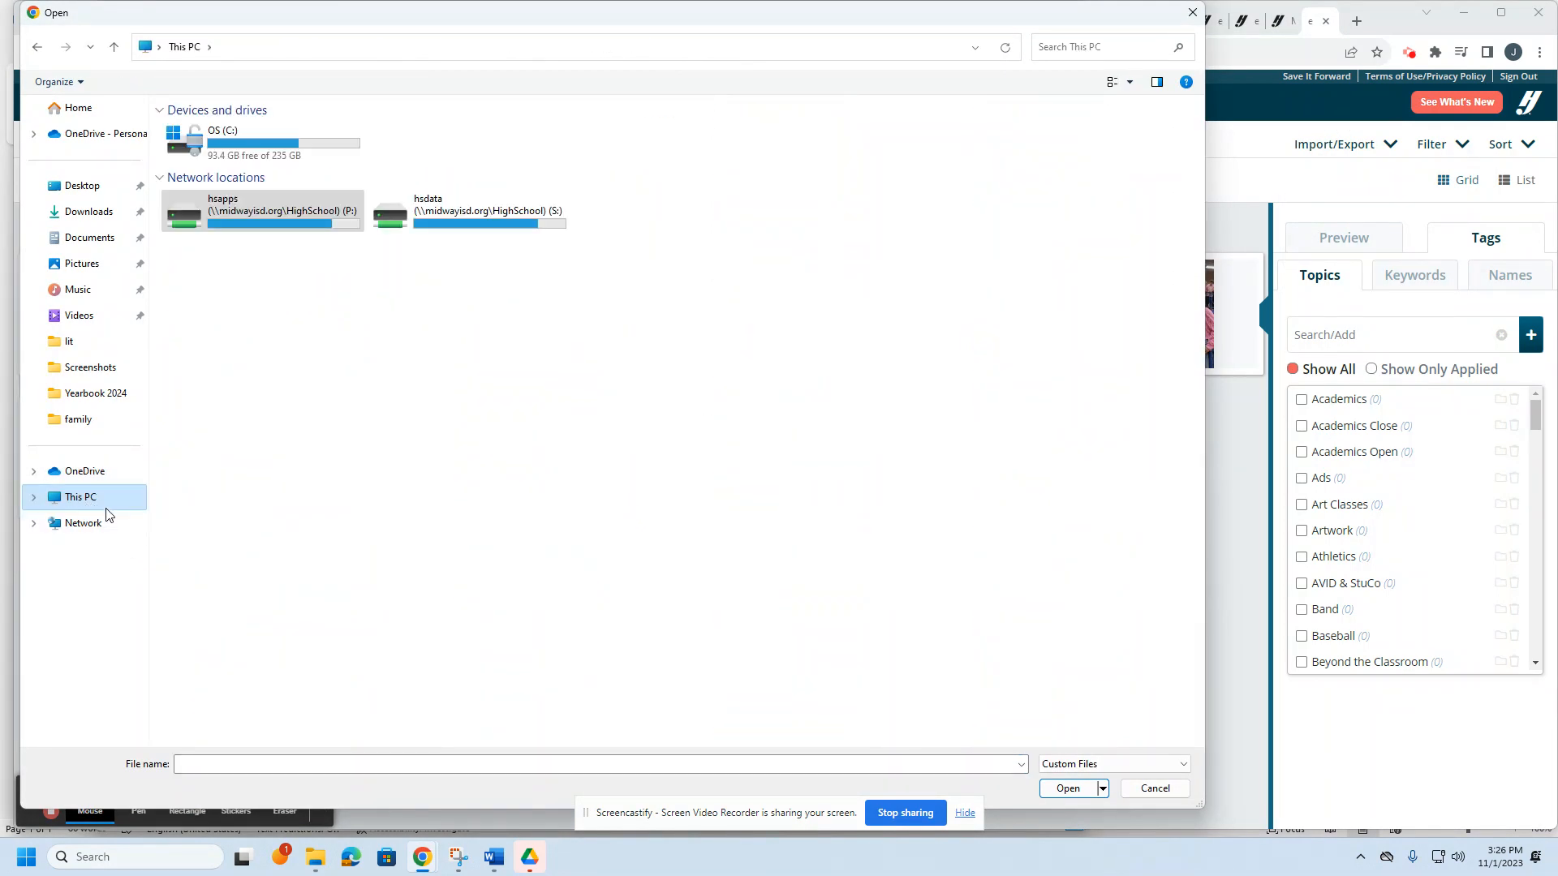
double_click(255, 215)
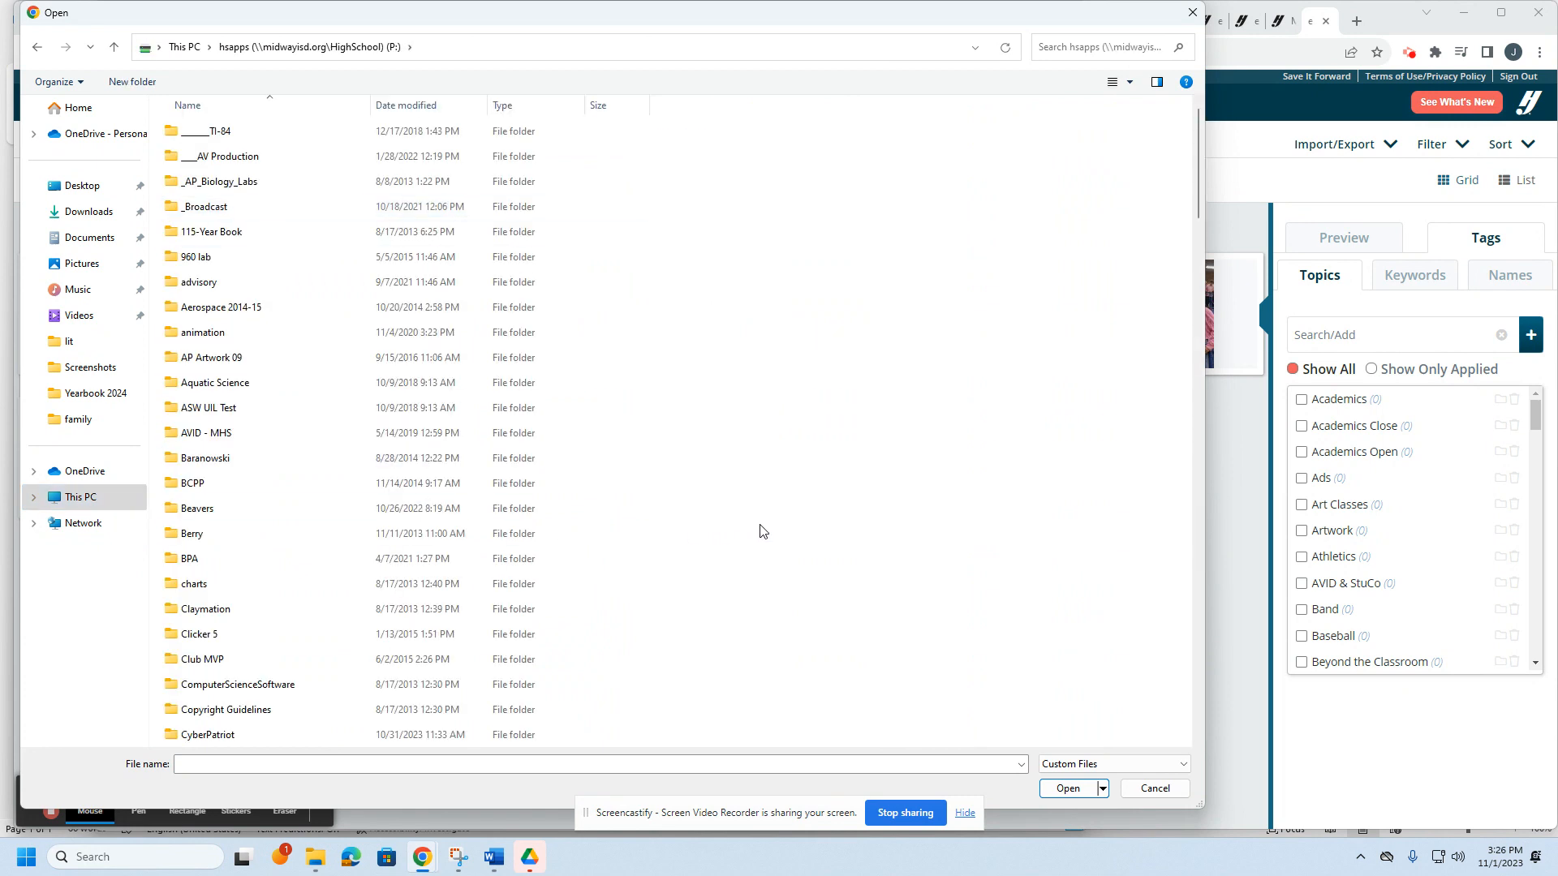
key(j)
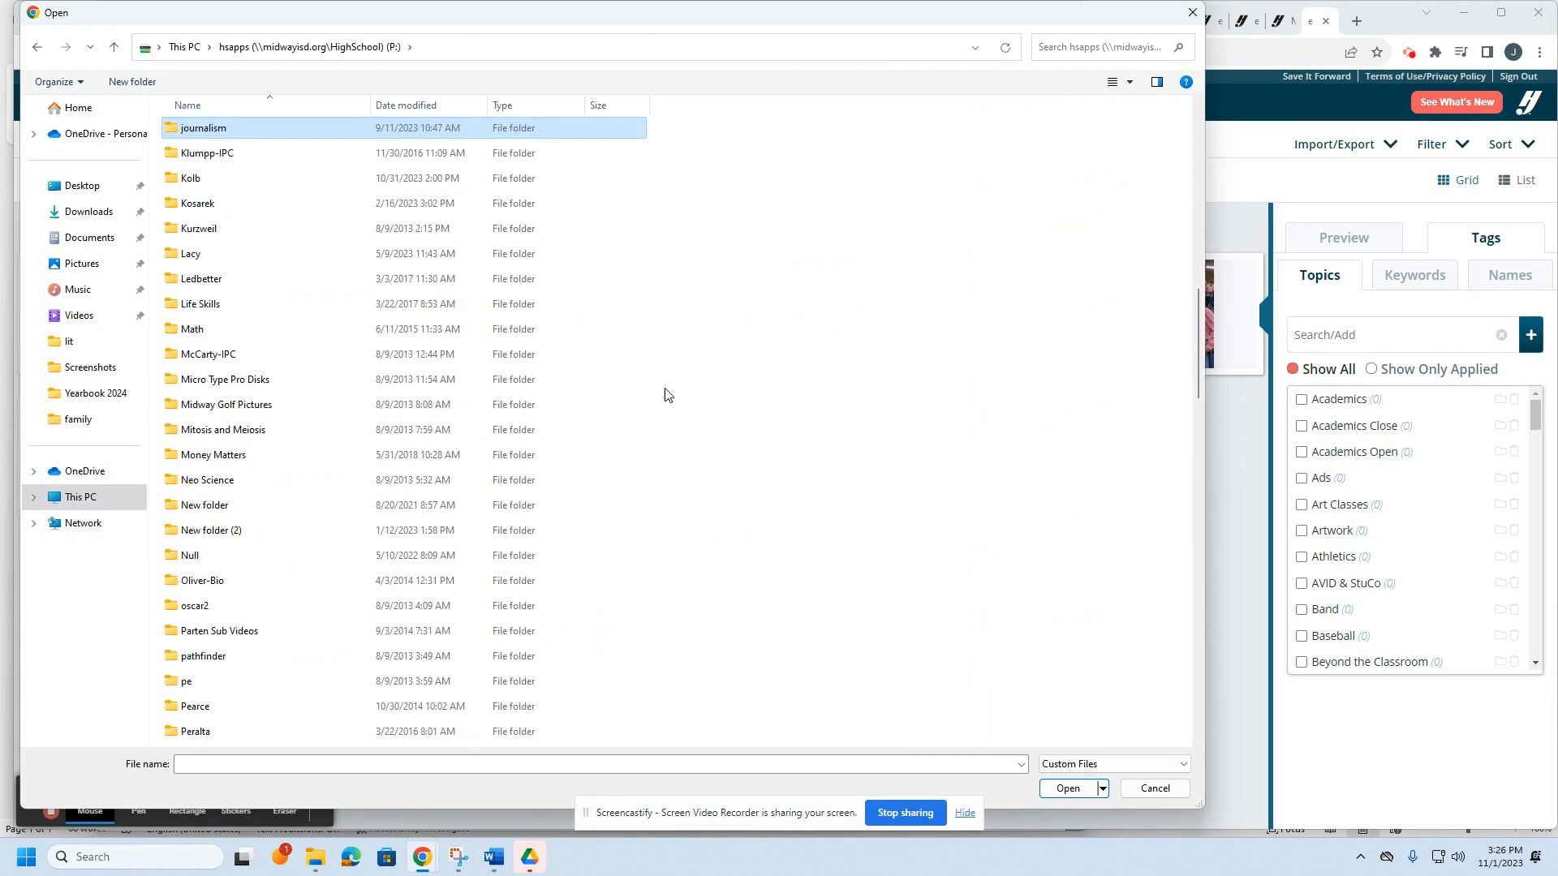
double_click(281, 127)
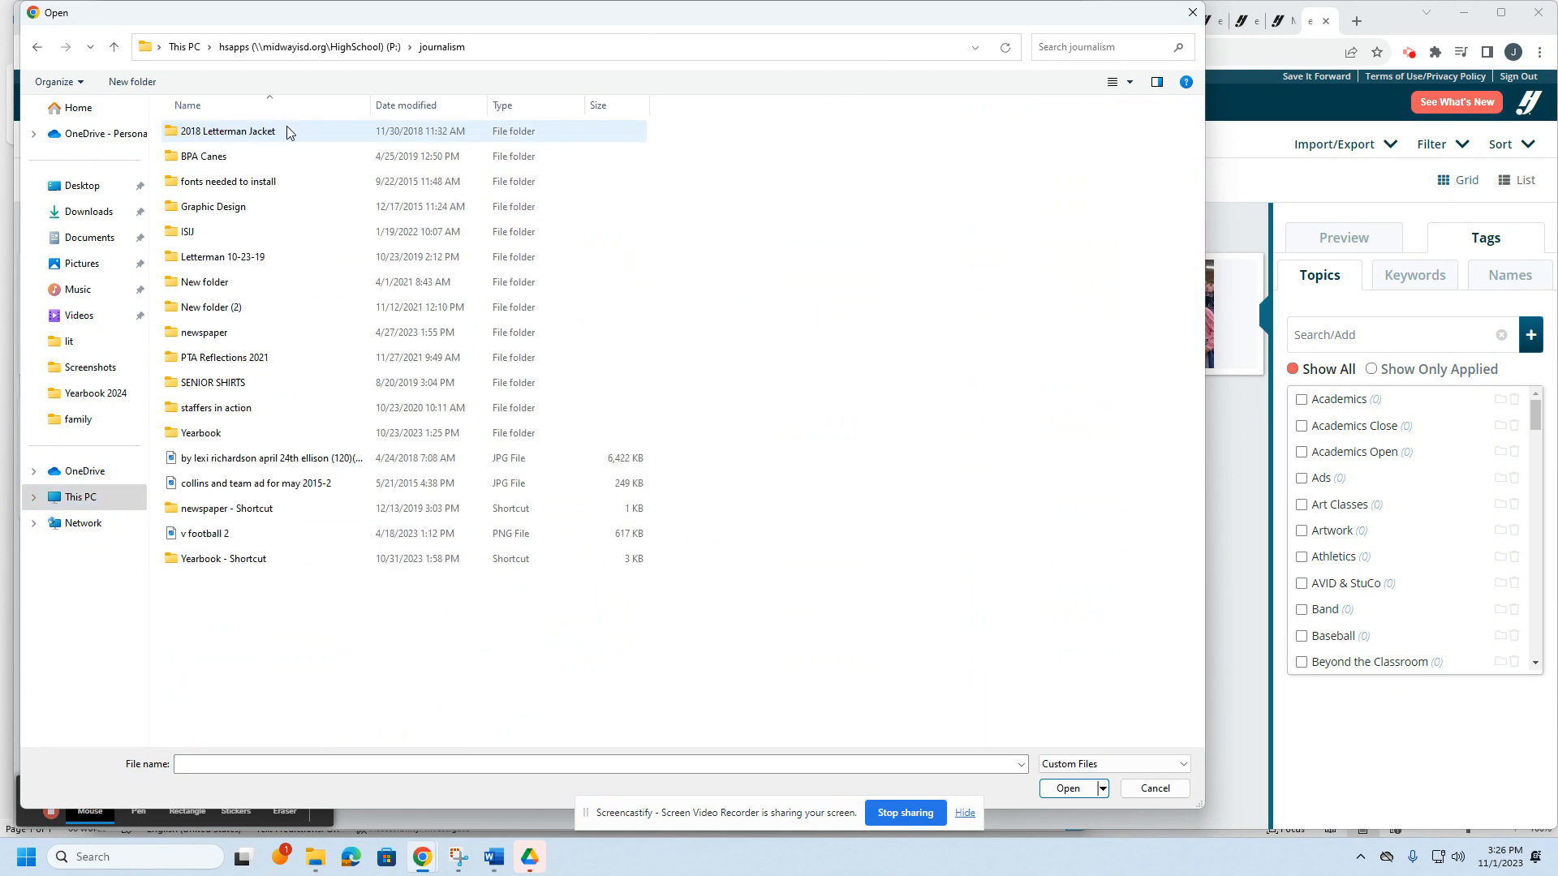
double_click(240, 440)
double_click(243, 283)
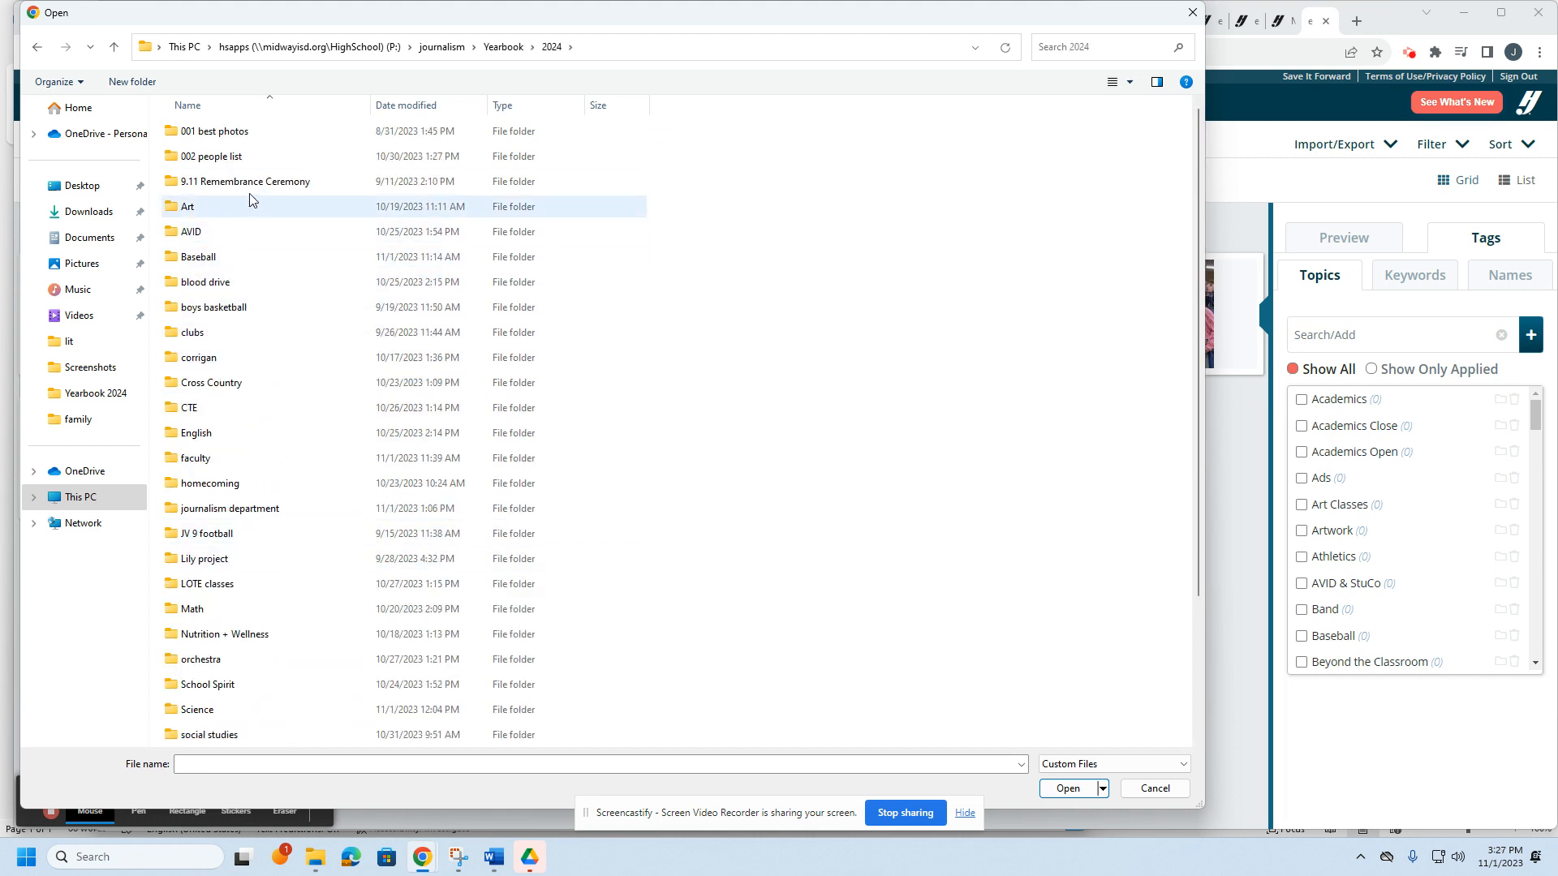
double_click(265, 483)
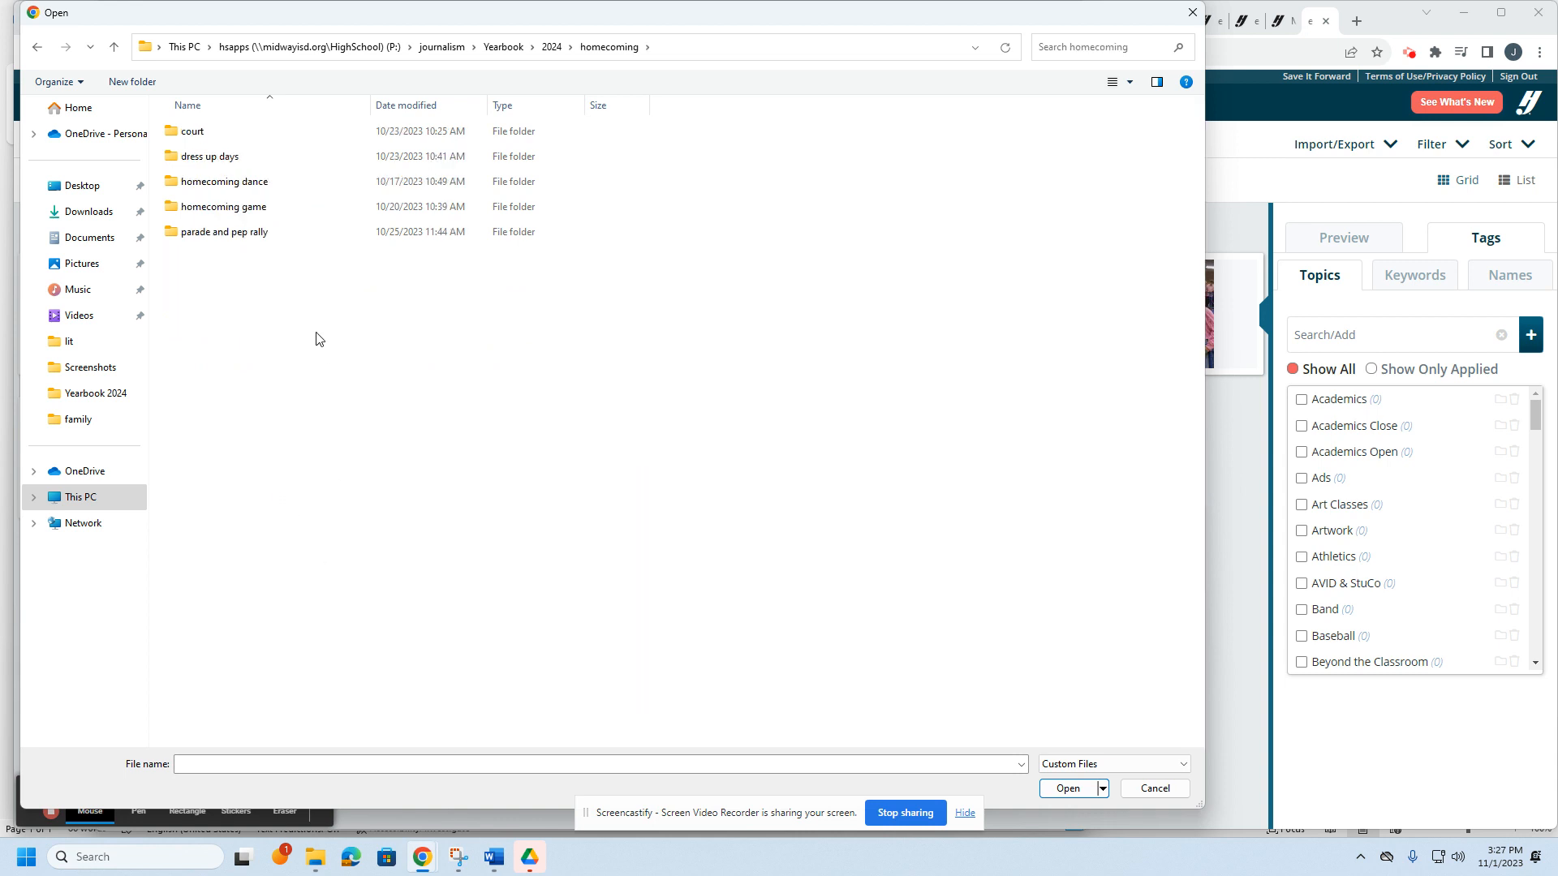
double_click(302, 233)
double_click(280, 181)
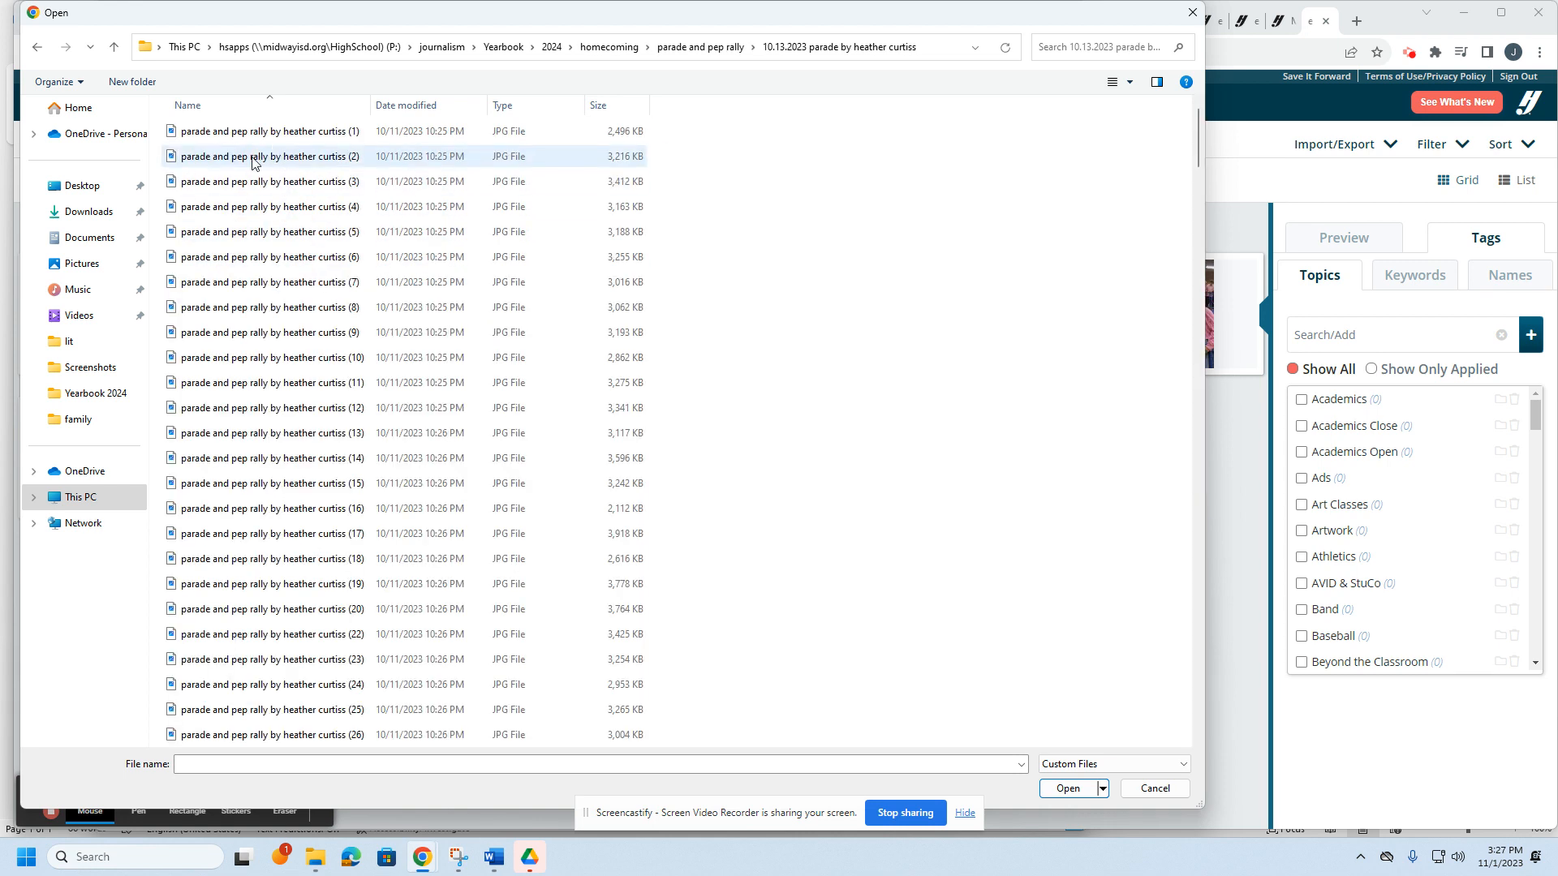
Step: Switch to Large icons, select parade photos (49) and (85), and upload them
click(1130, 83)
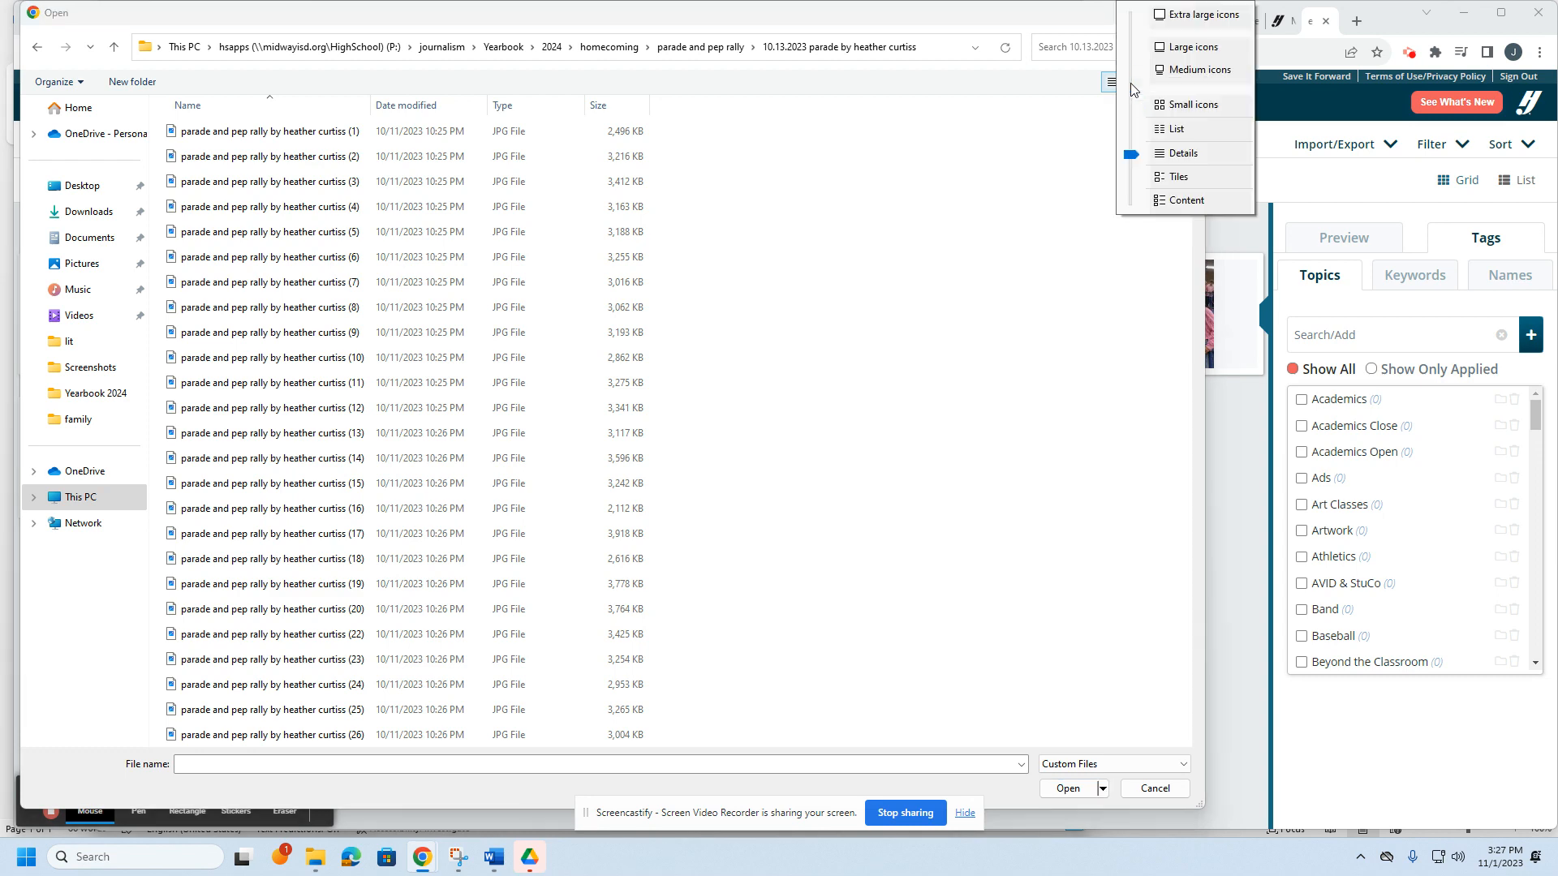
click(1193, 47)
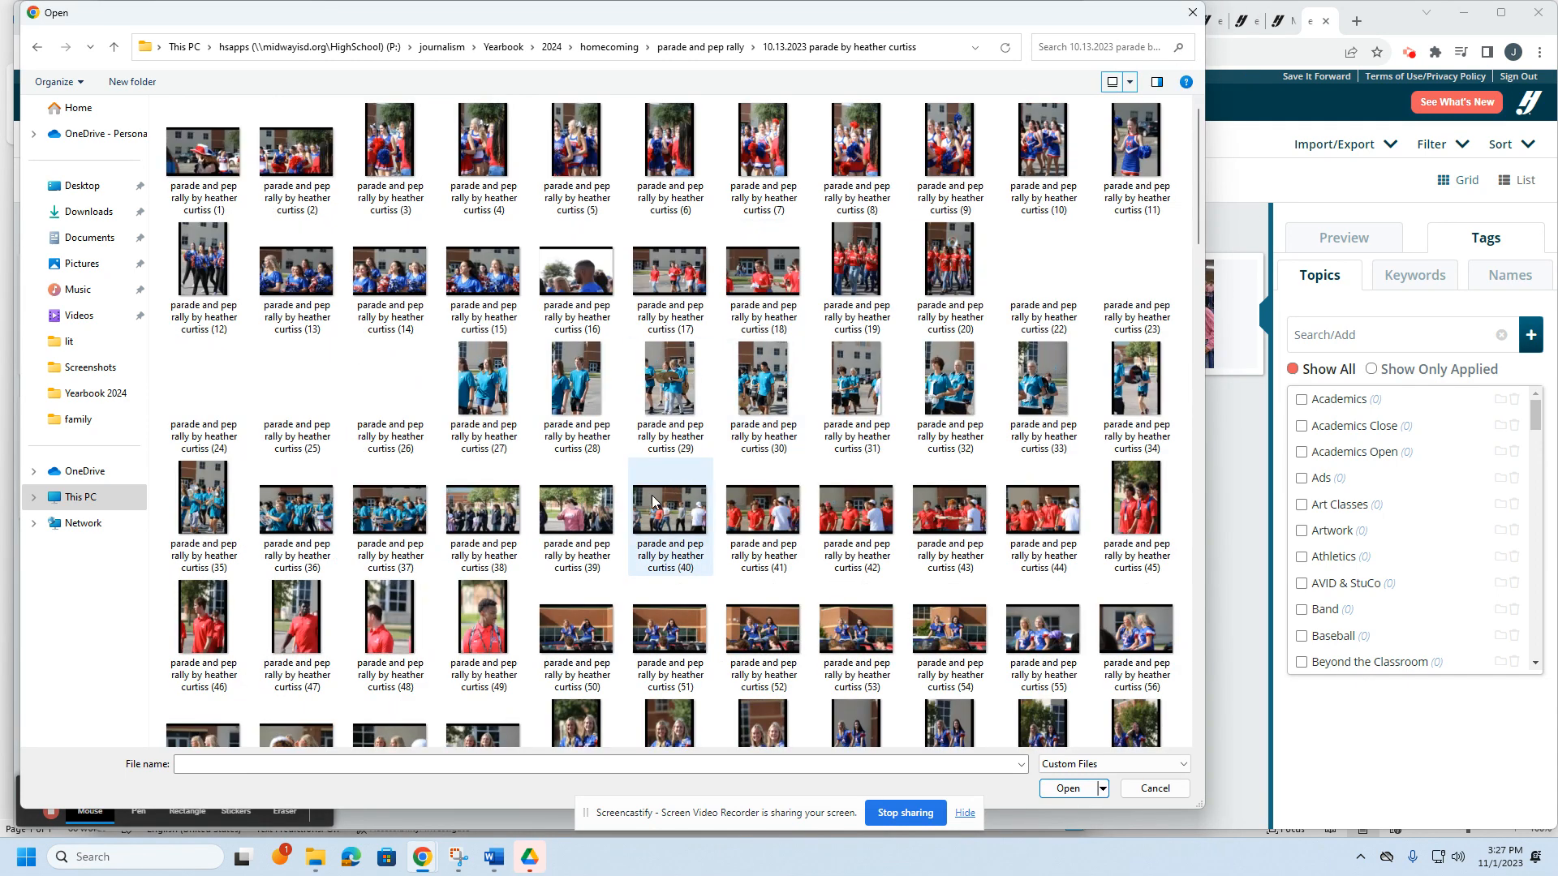
scroll(595, 529, down, 3)
click(578, 455)
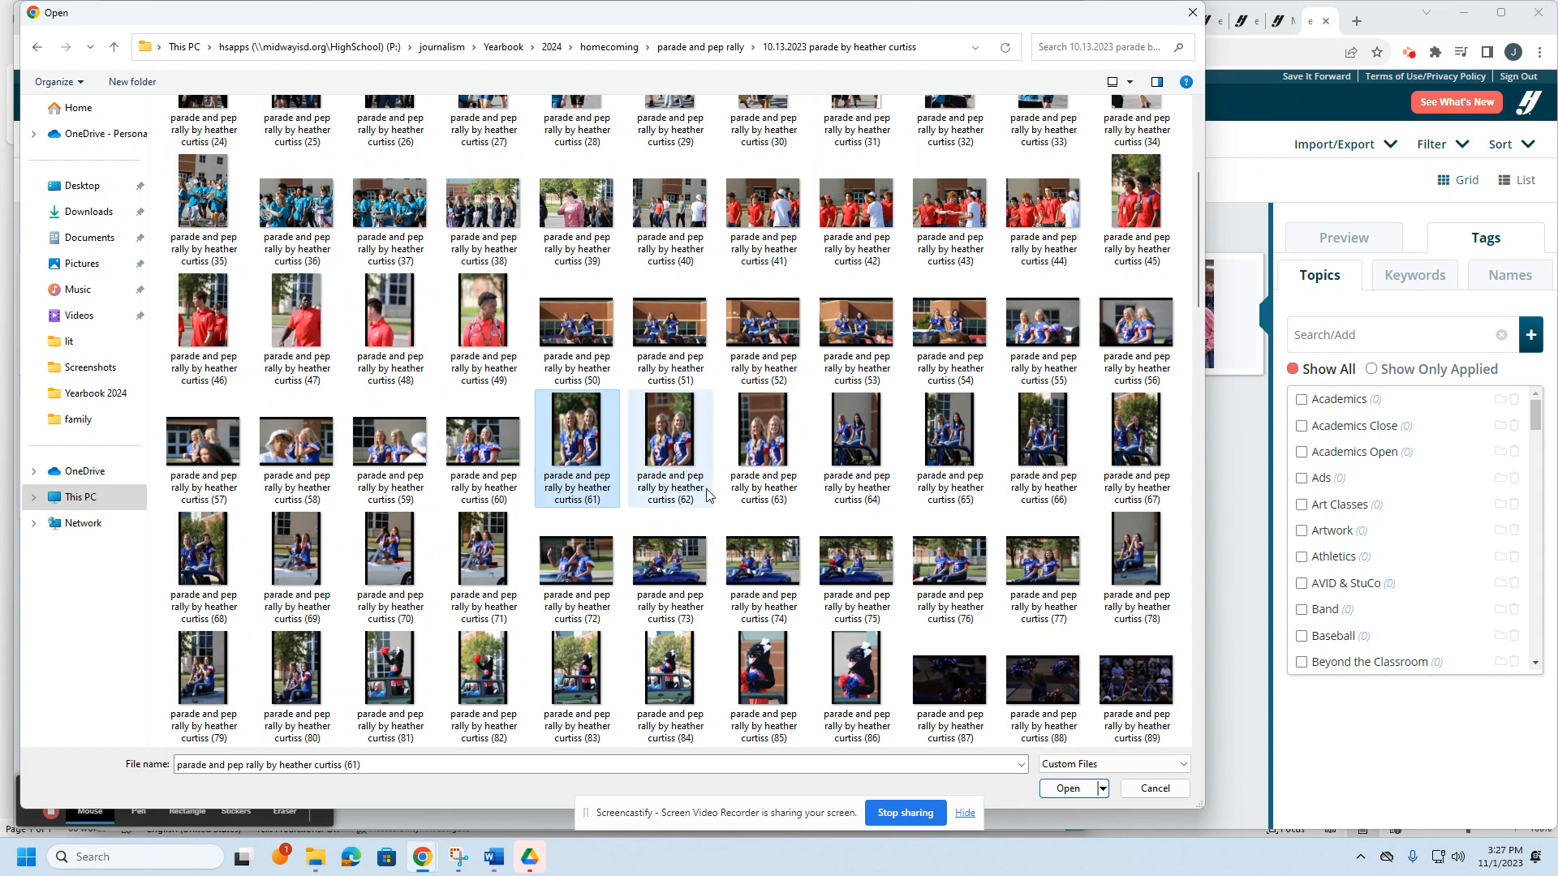
click(484, 324)
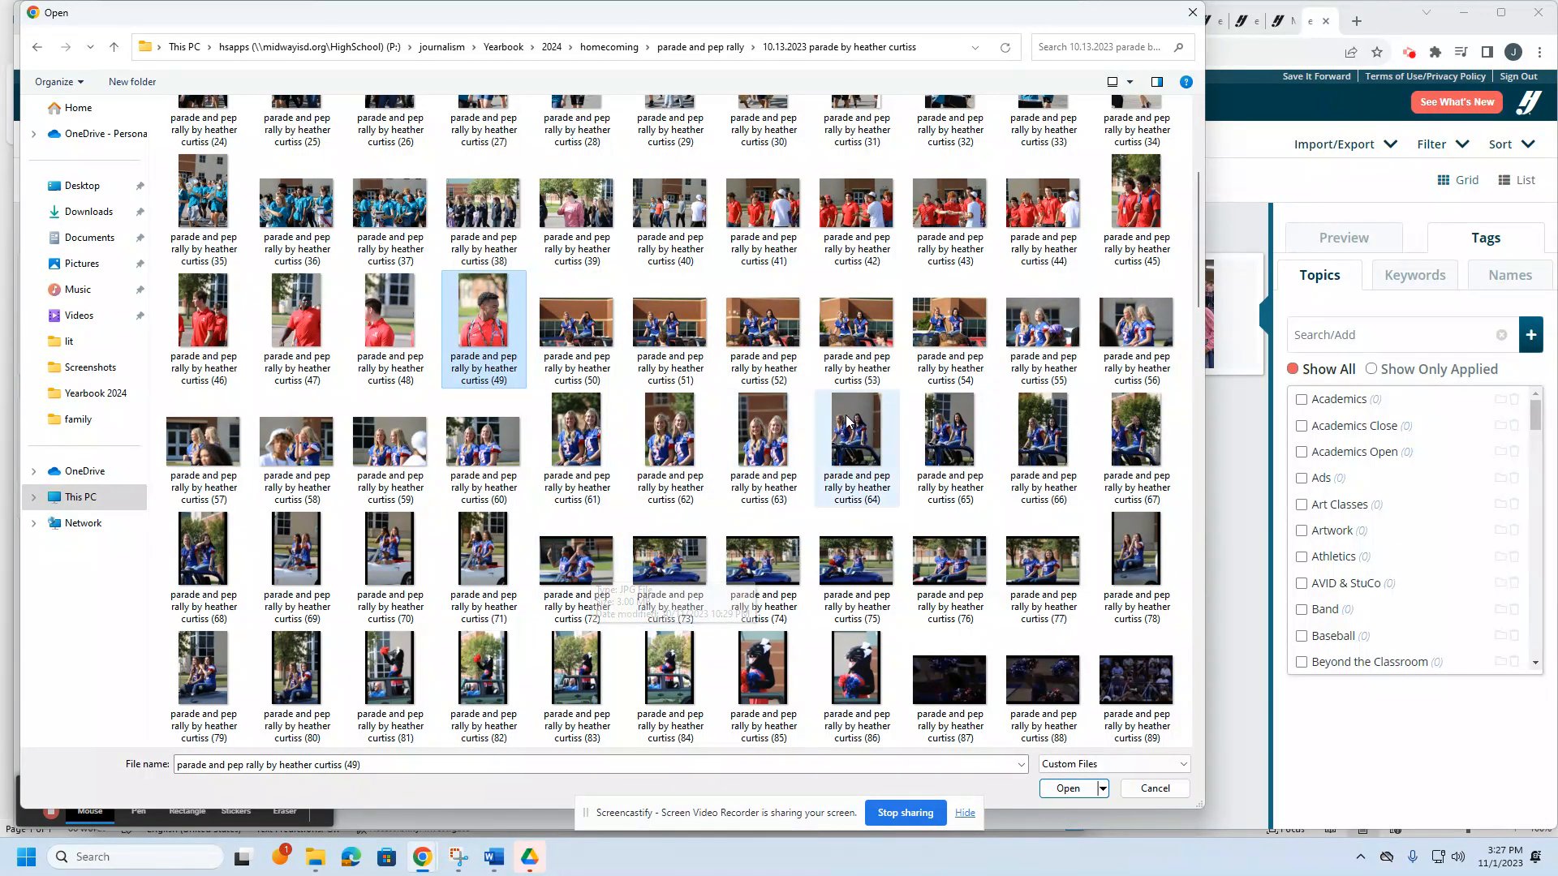
ctrl+click(763, 673)
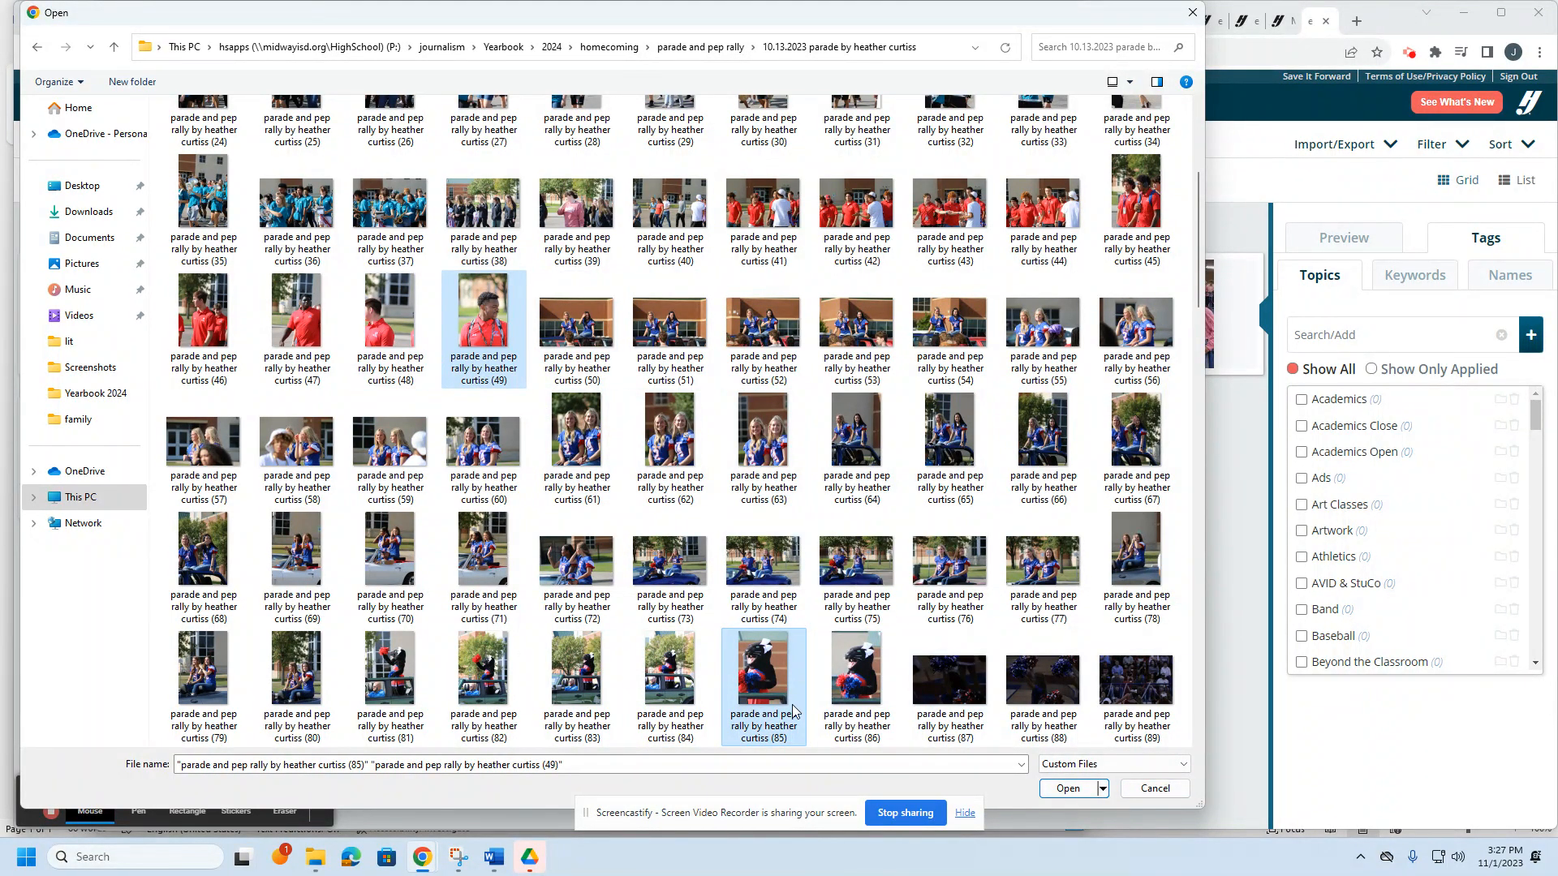
click(1063, 788)
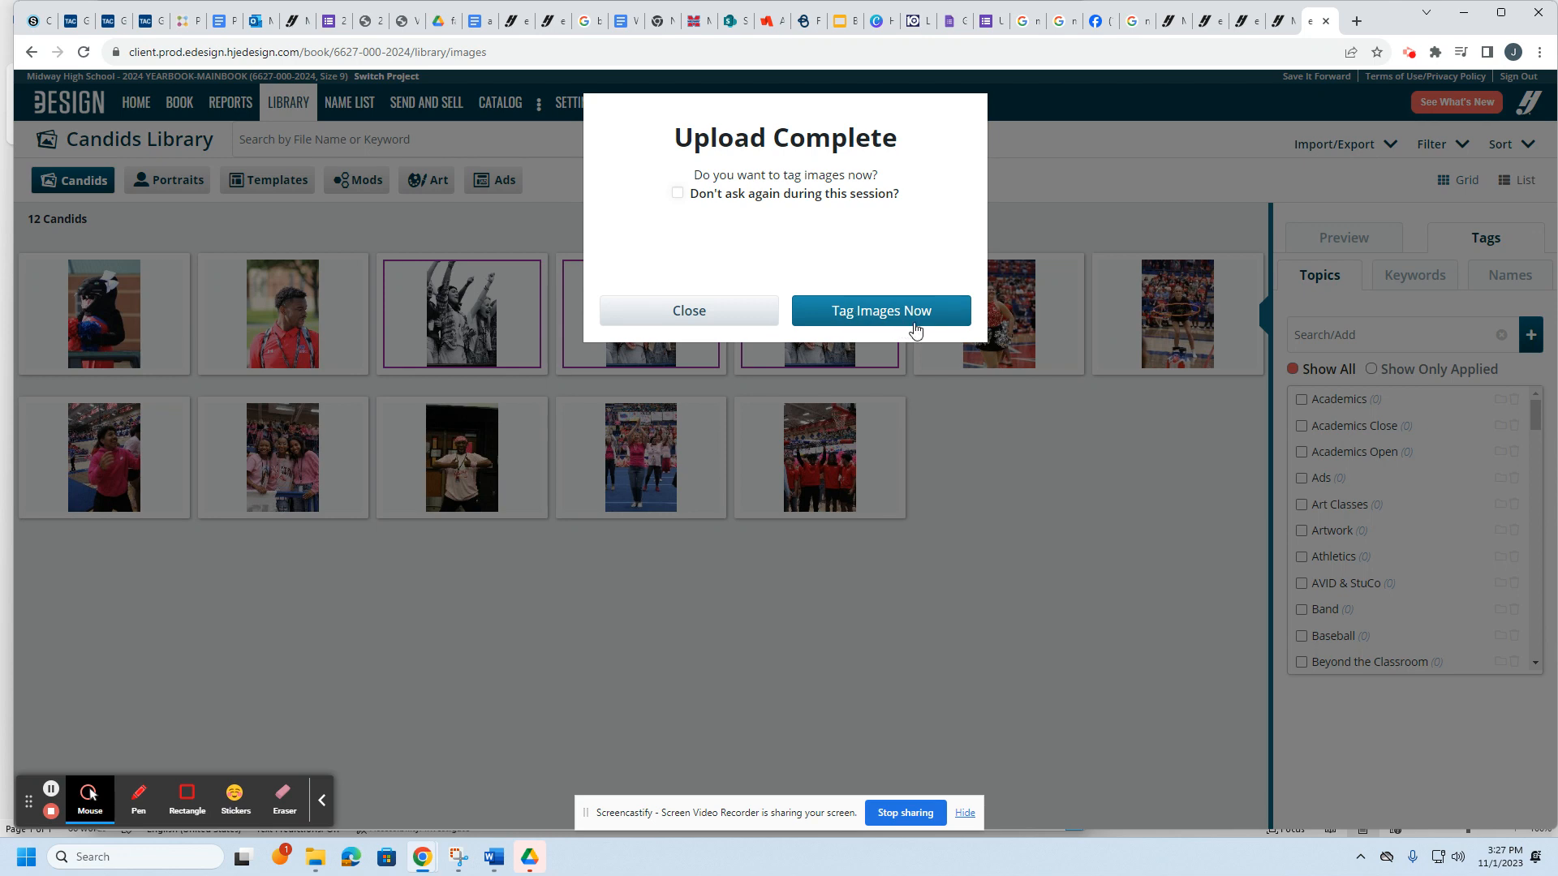
Step: Create the topic 'practice', apply it to both new candids, and return to the BOOK ladder
click(887, 315)
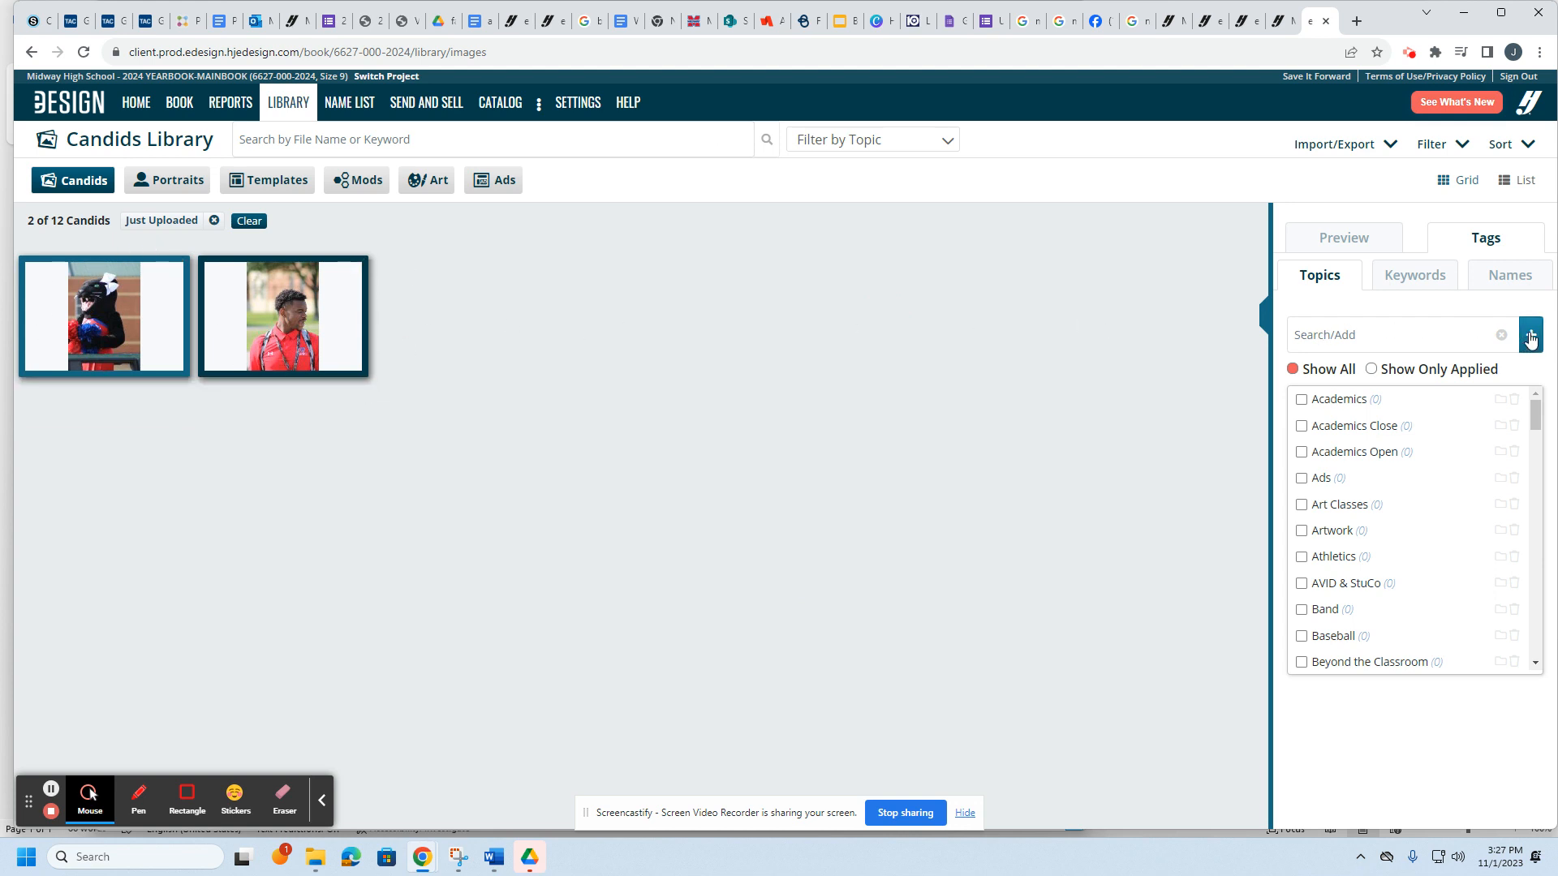
click(1332, 335)
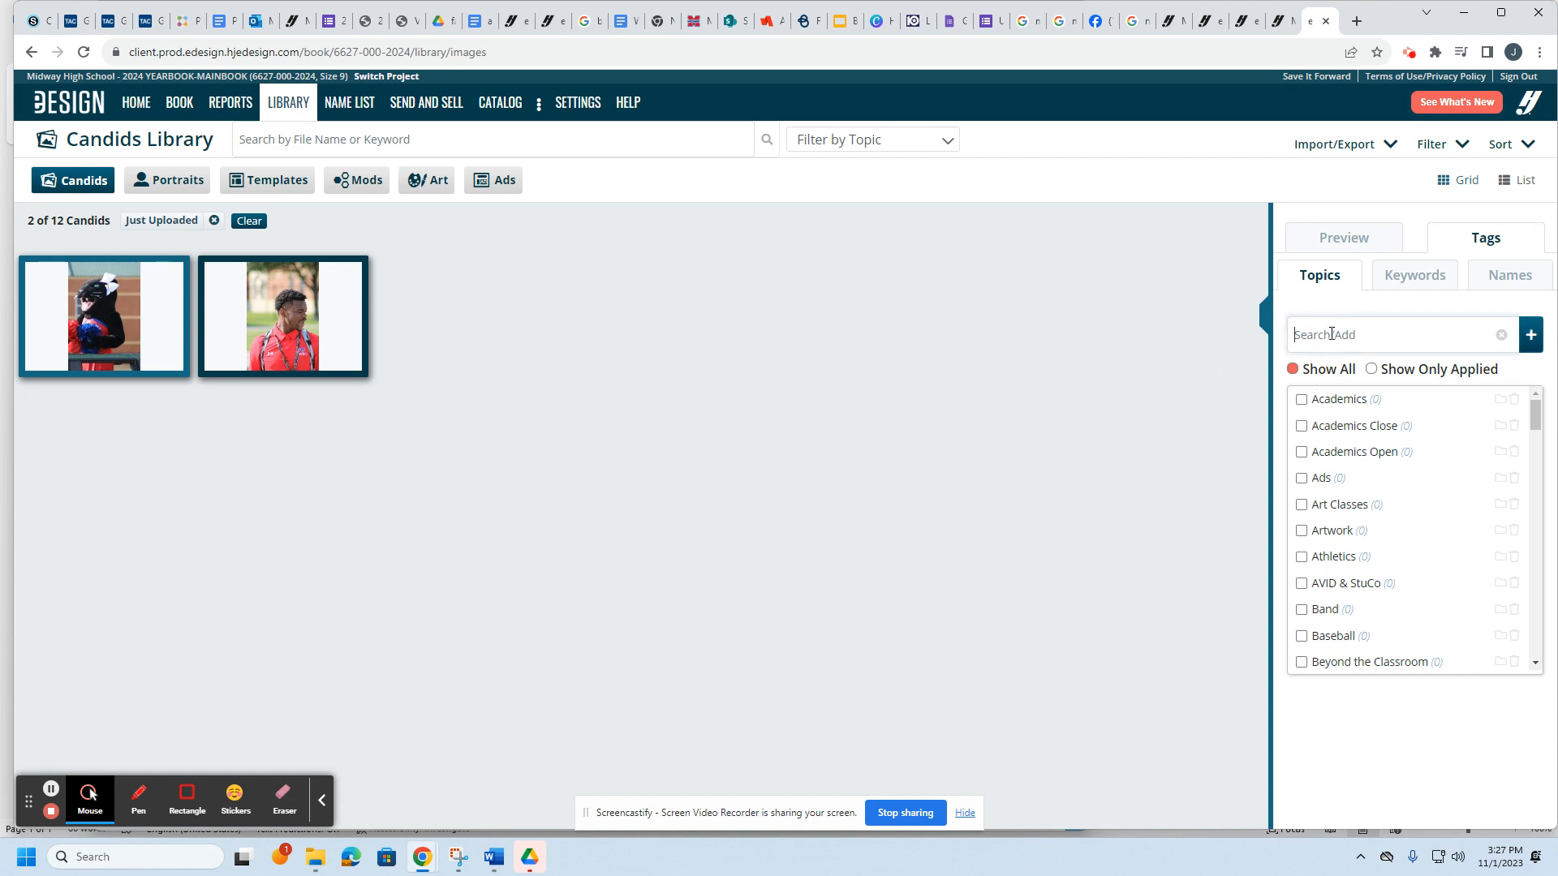
text(practice)
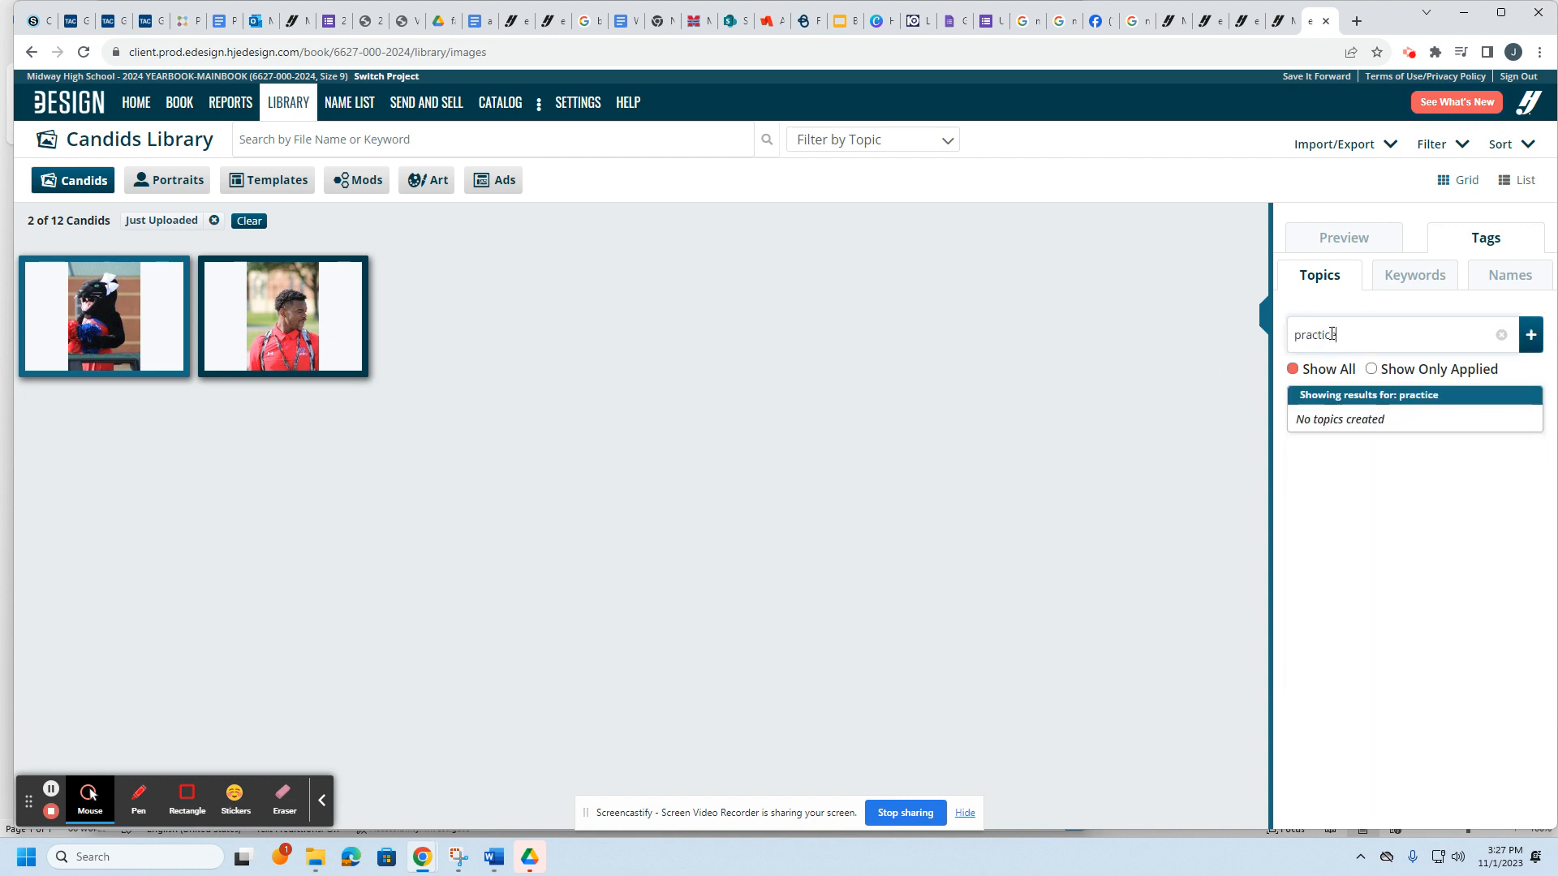
click(1531, 338)
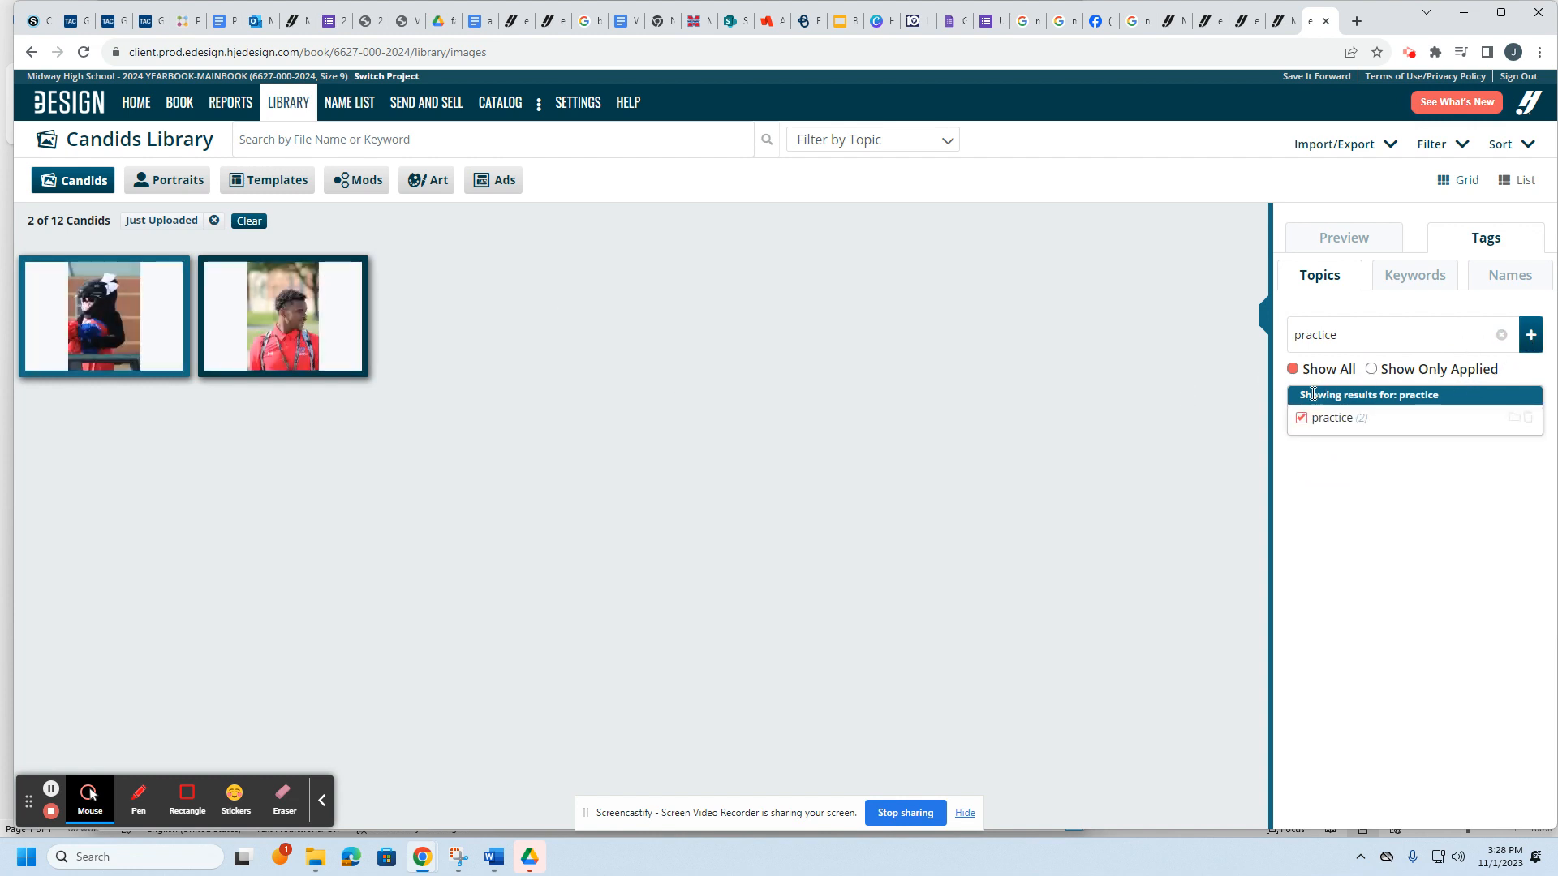
click(1305, 418)
click(127, 323)
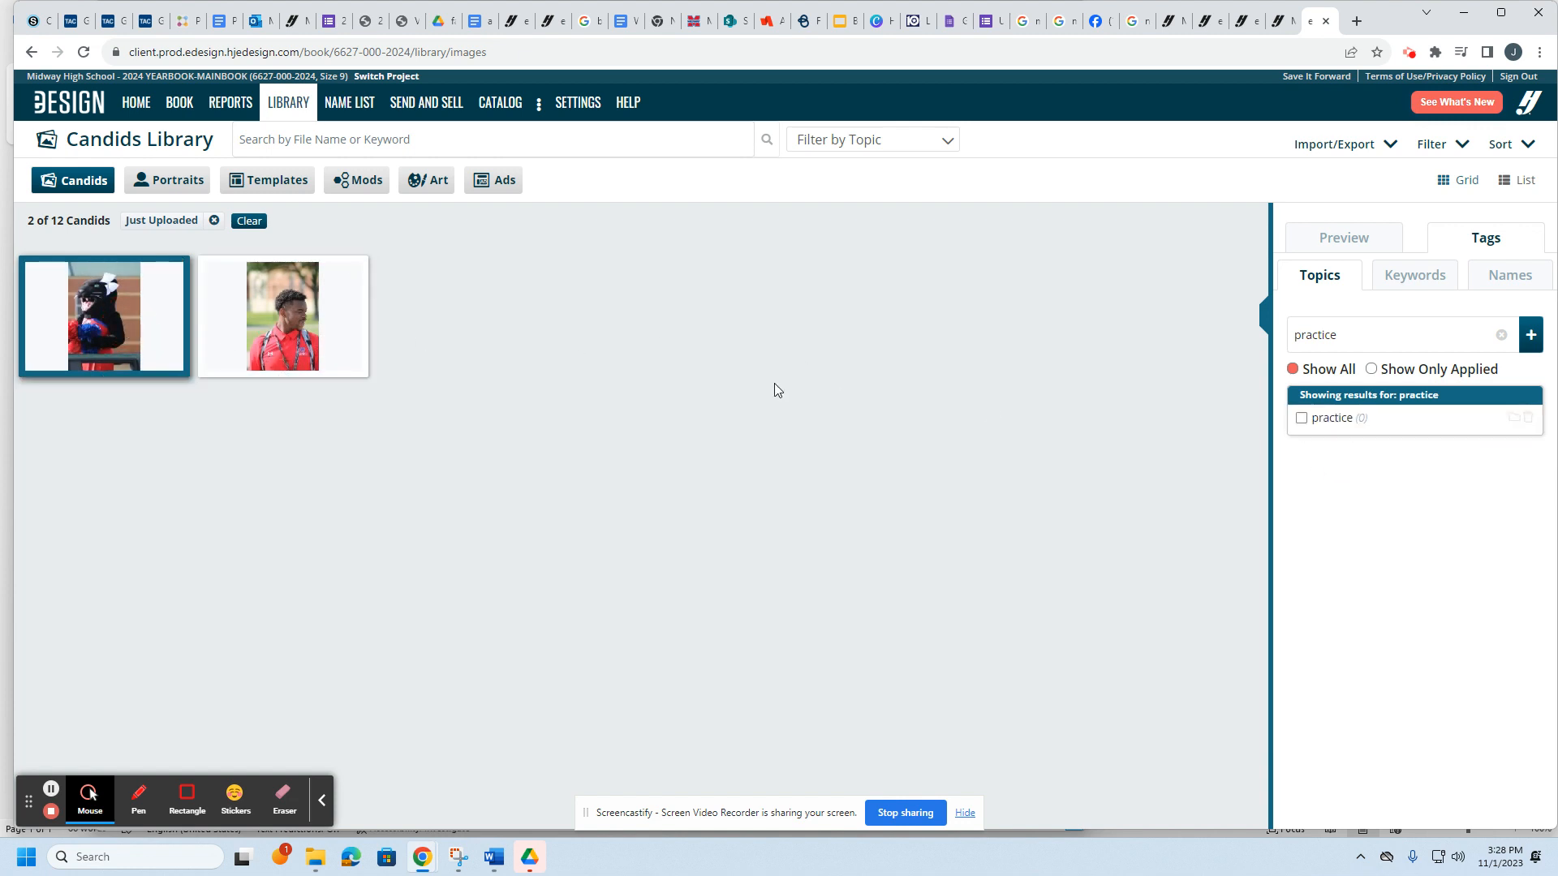
click(292, 347)
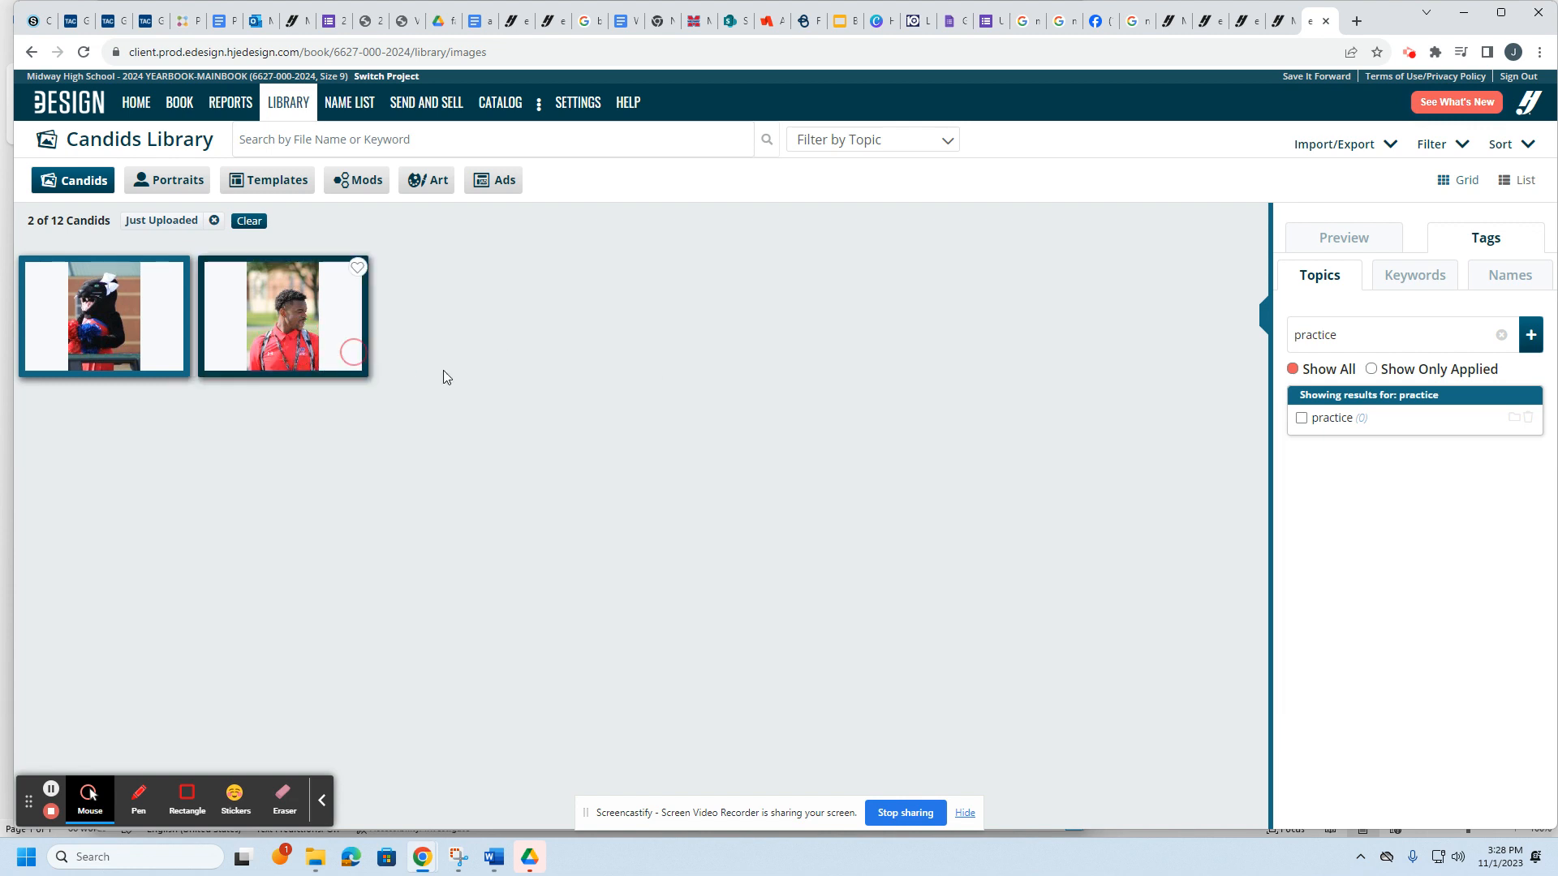
click(1301, 418)
click(1346, 336)
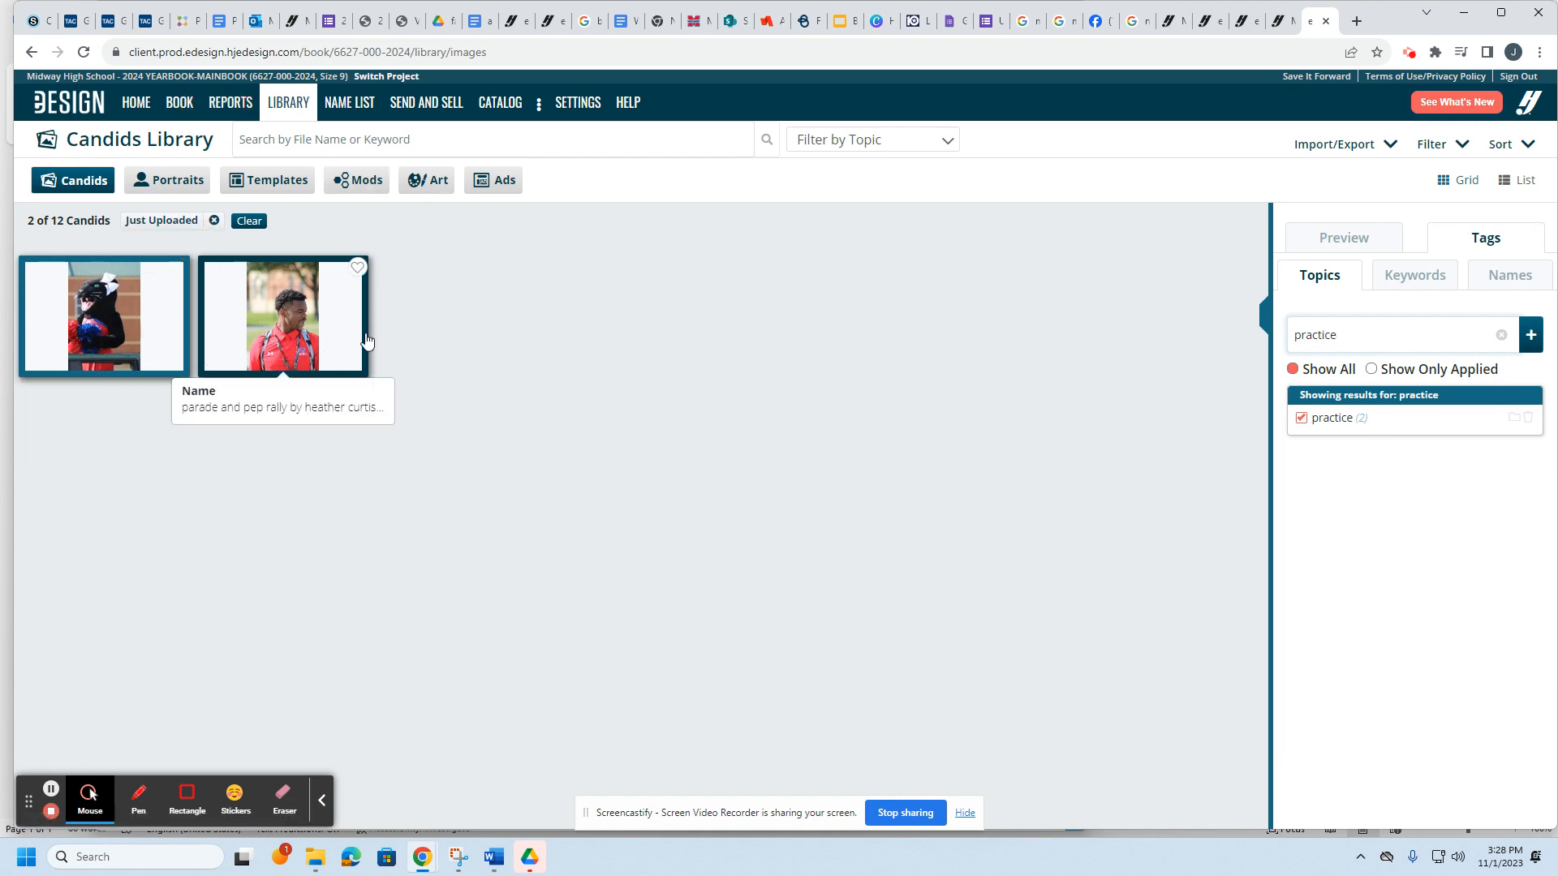
click(181, 105)
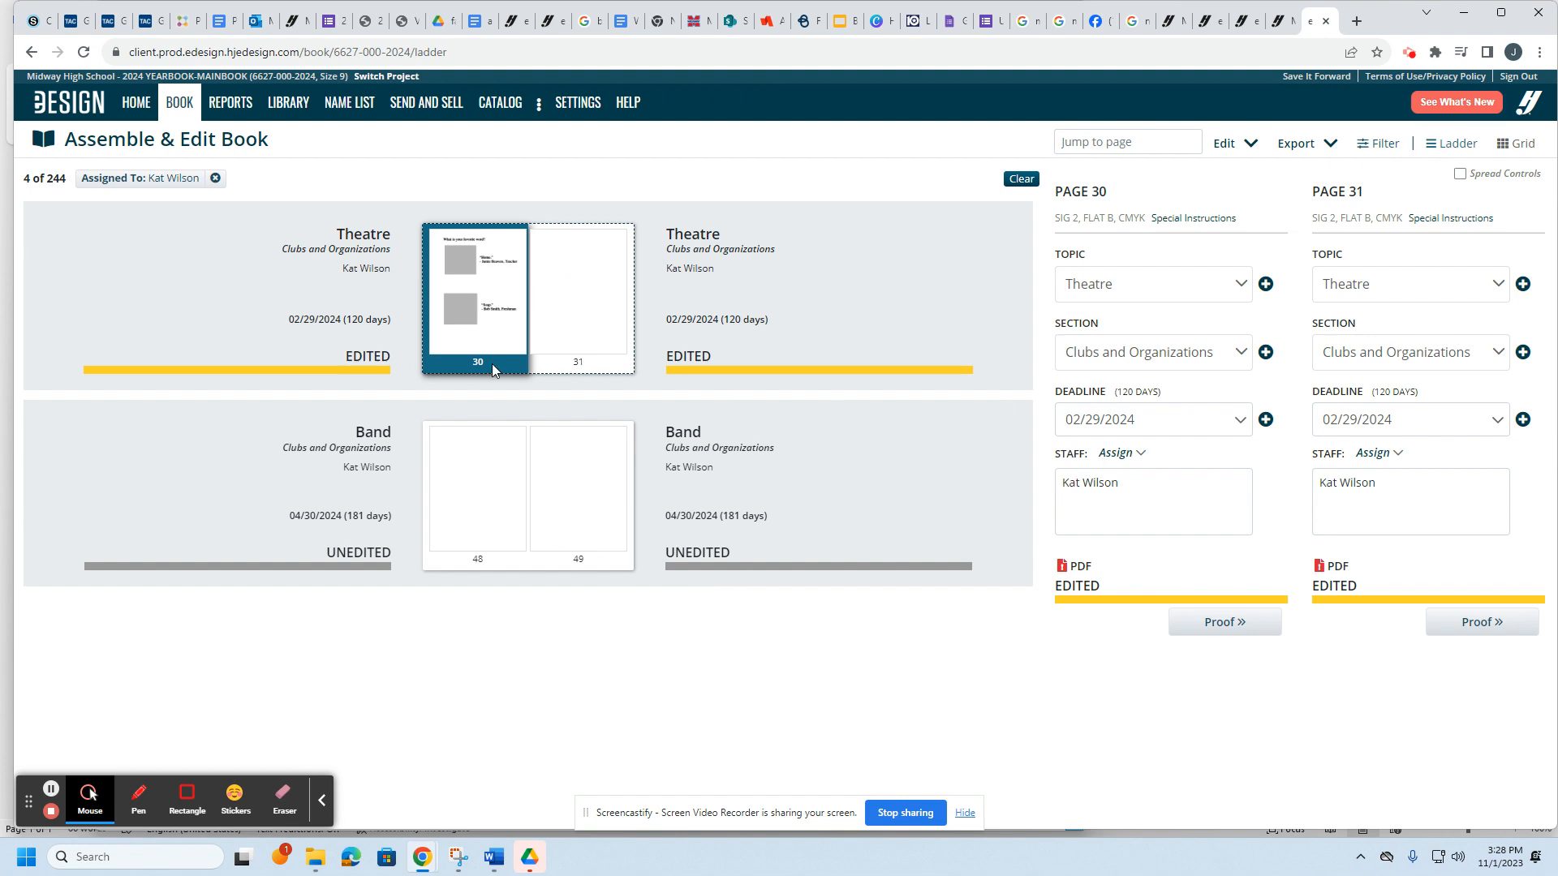
Step: Open spread 30–31, unlock page 31, and drop the mascot and student candids into the photo boxes
double_click(507, 348)
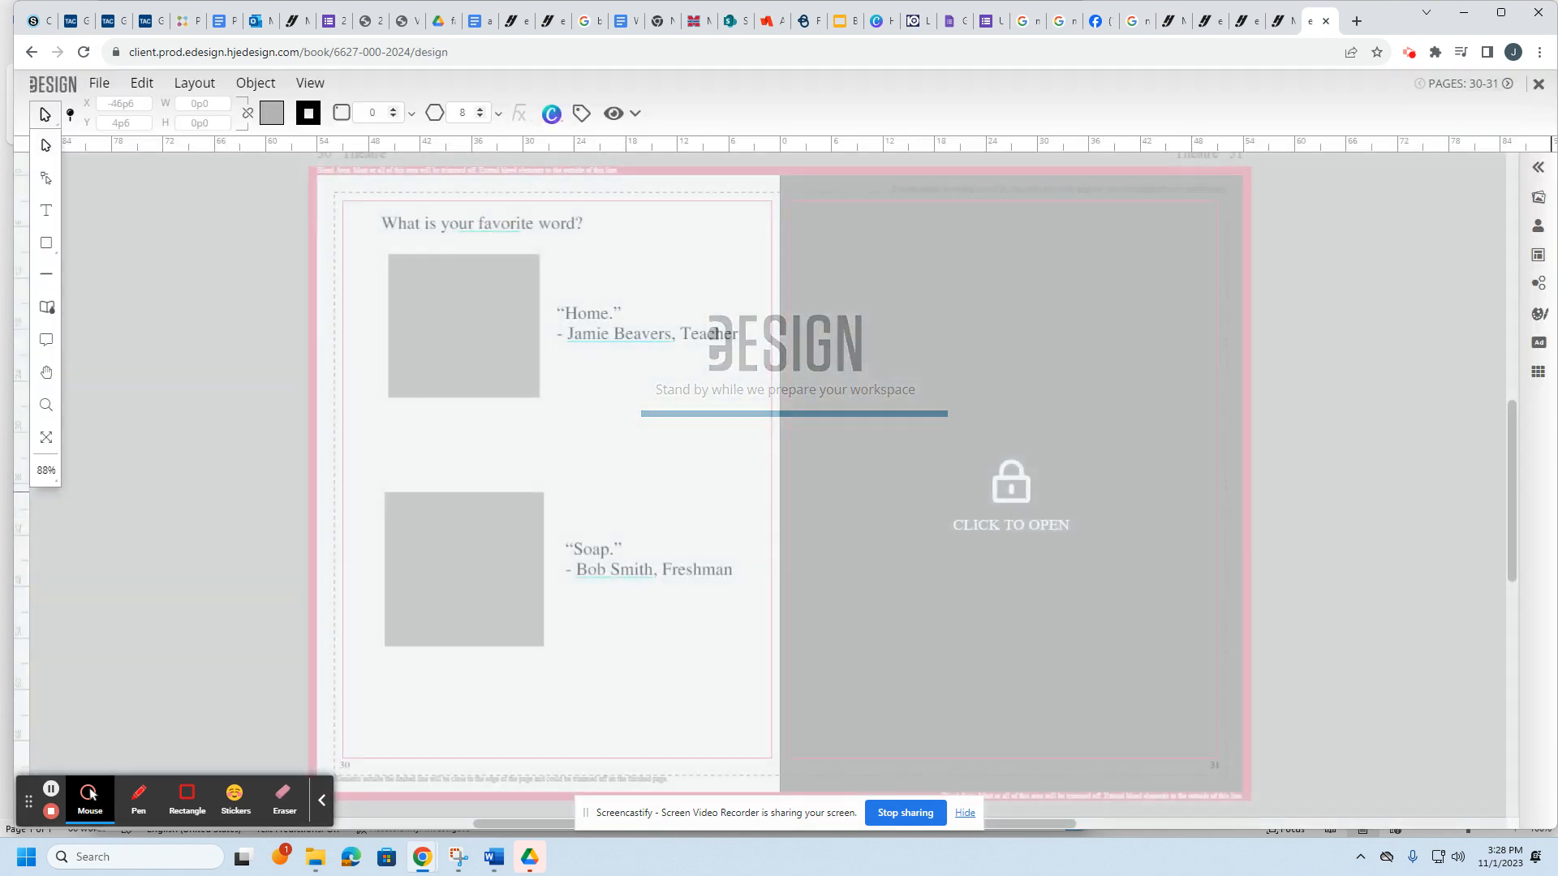
click(966, 519)
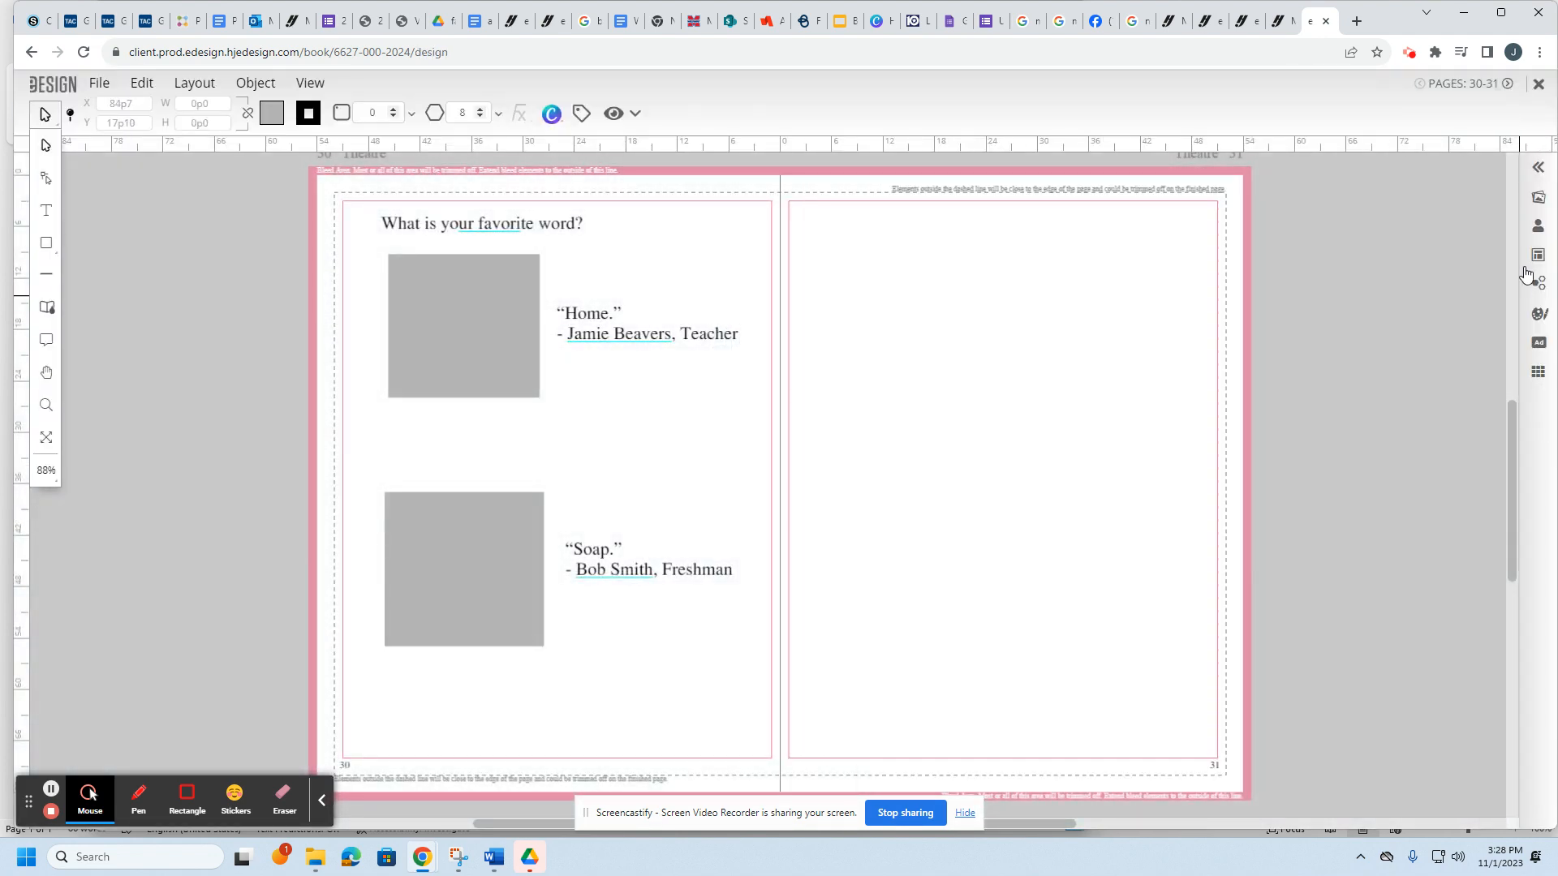
click(1540, 203)
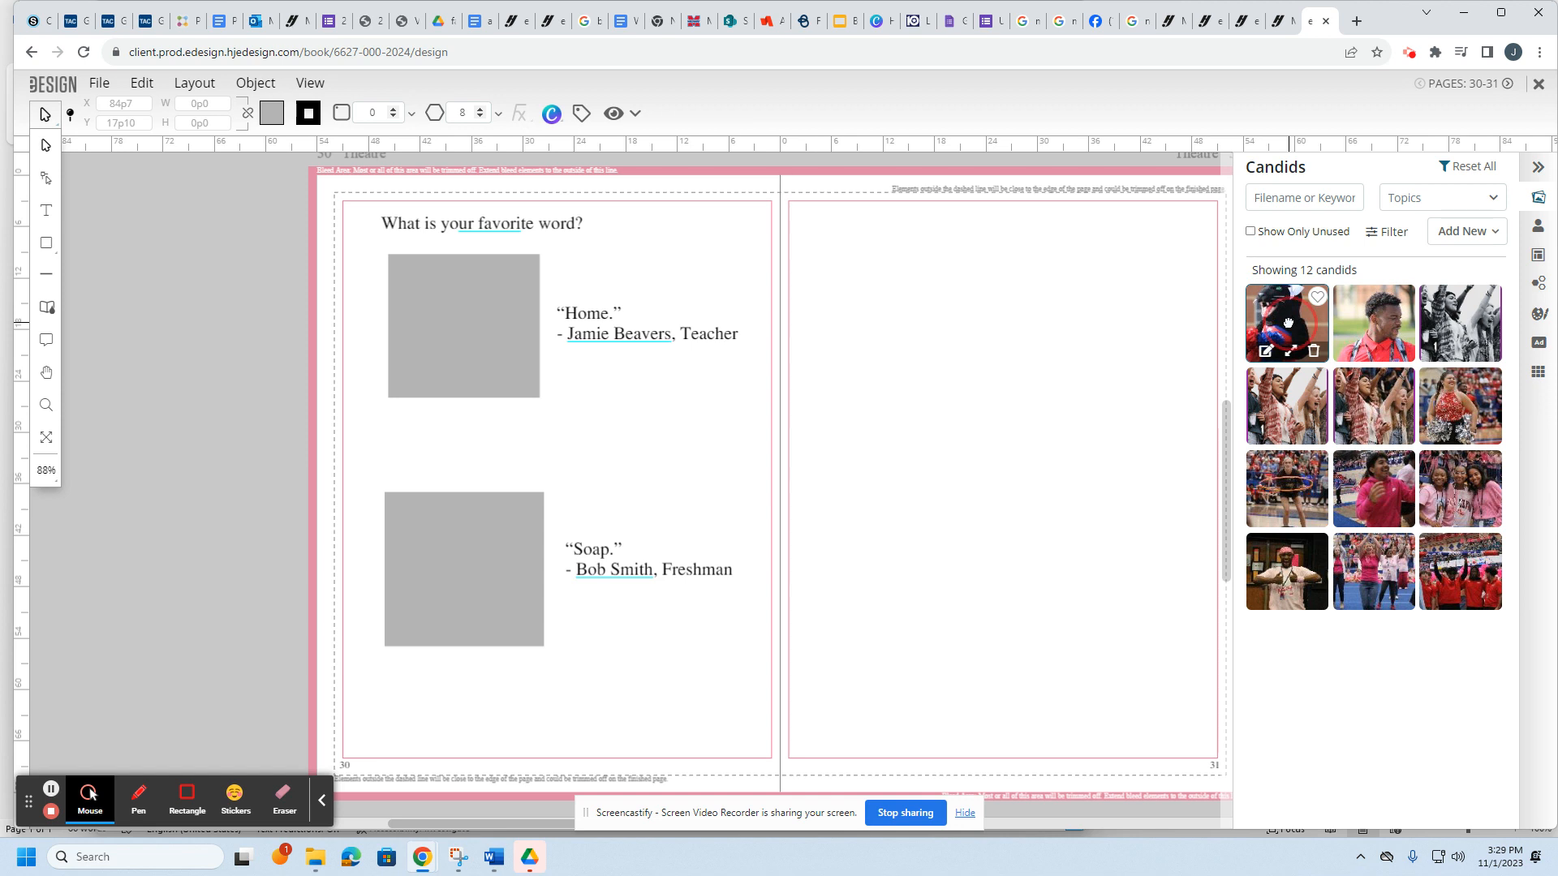
drag(1285, 321, 438, 302)
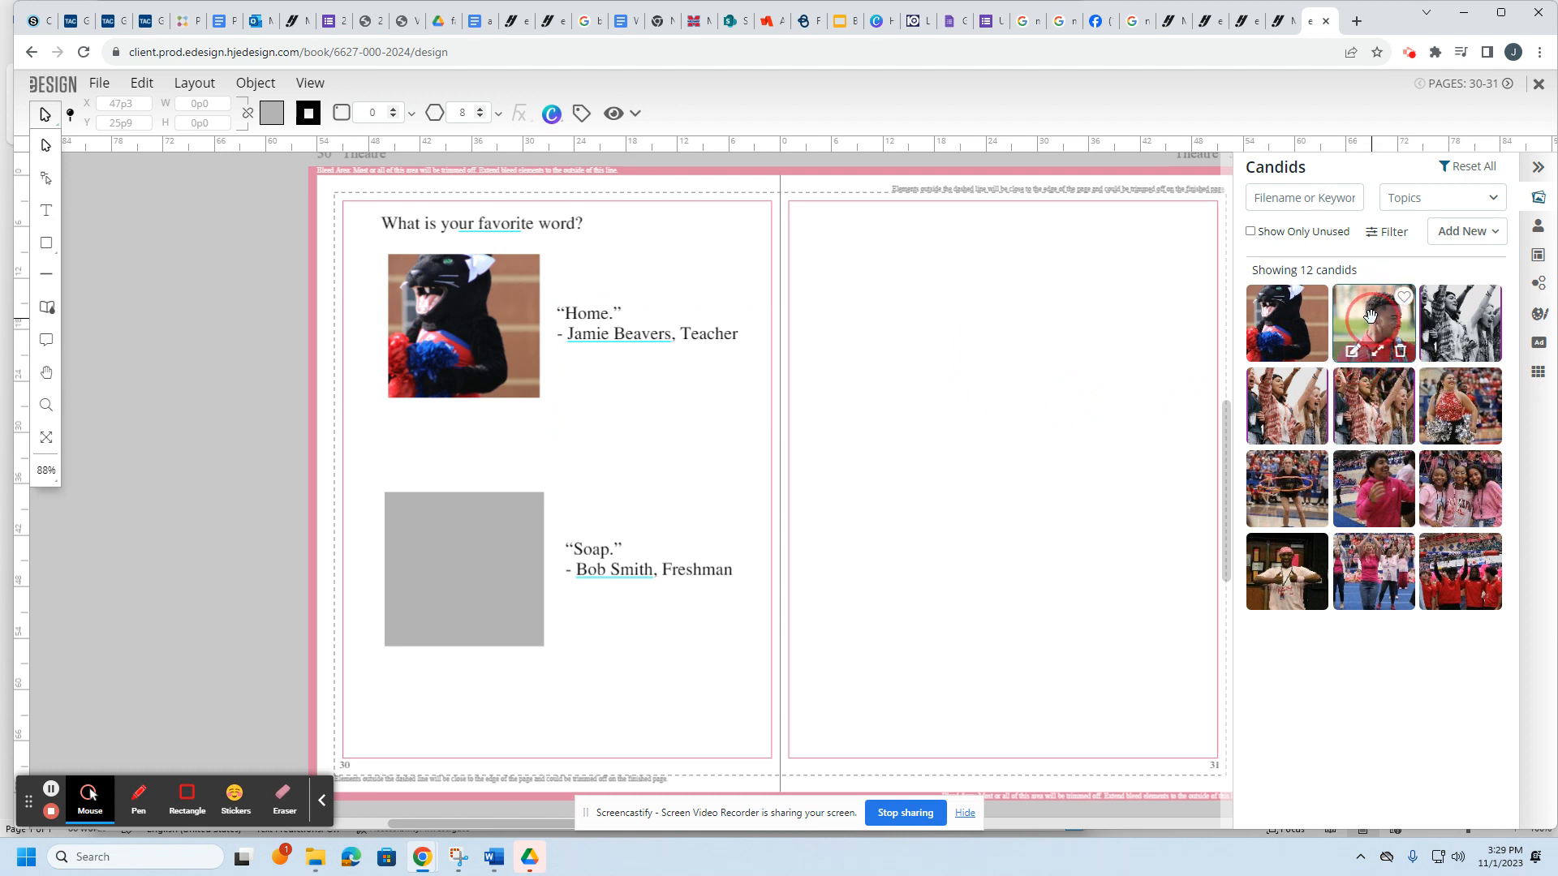
drag(1370, 315, 494, 561)
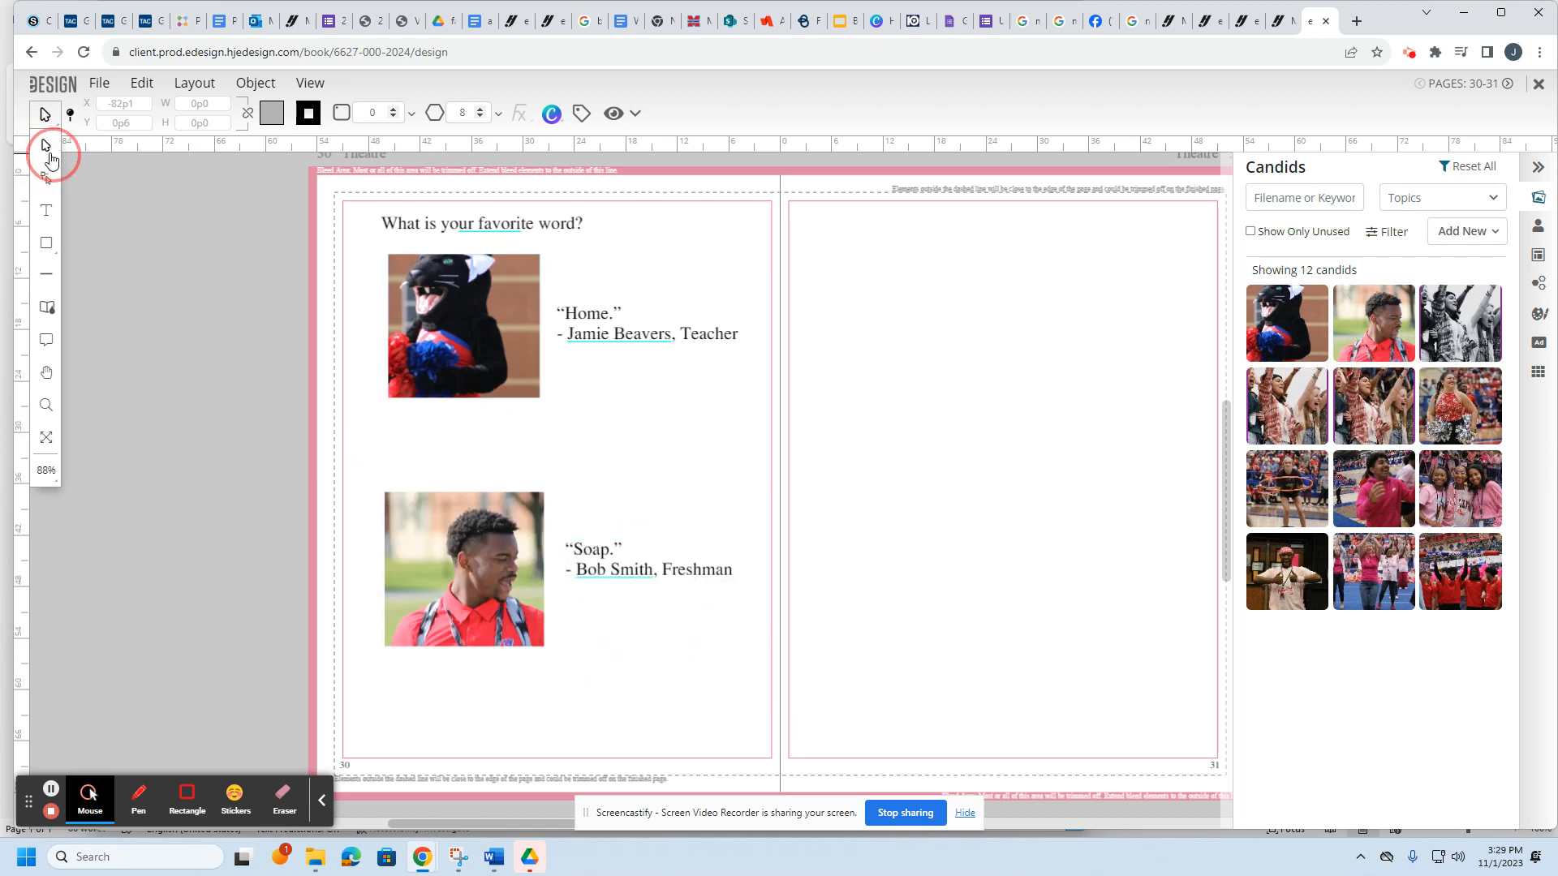
Step: Reposition and enlarge the mascot image so it fills the top photo frame
click(474, 332)
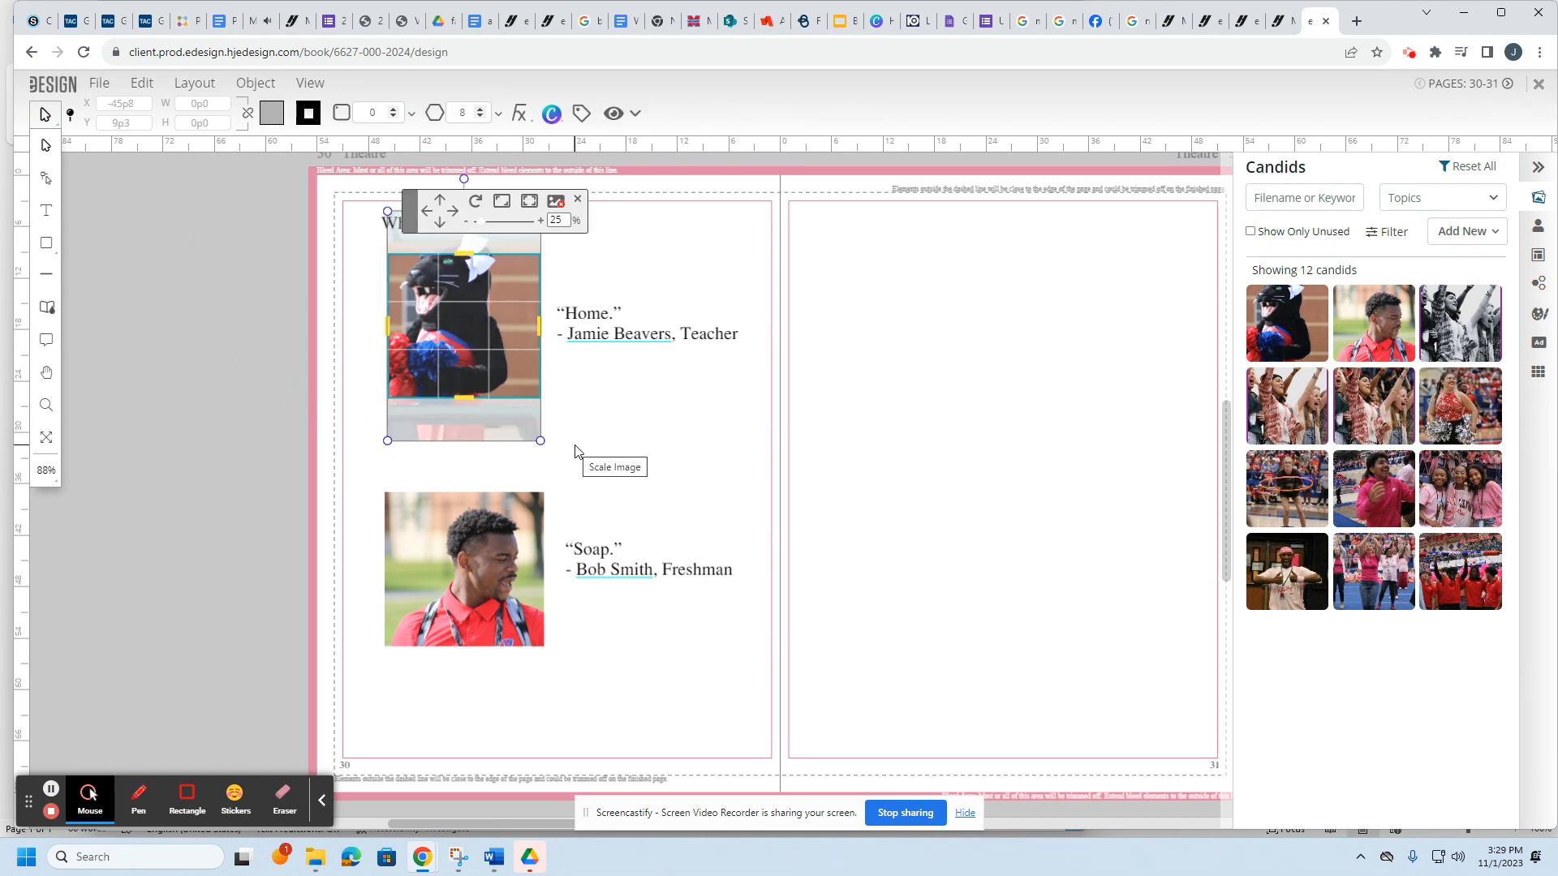
key(Down)
key(Down)
key(Down)
key(Down)
key(Down)
key(Down)
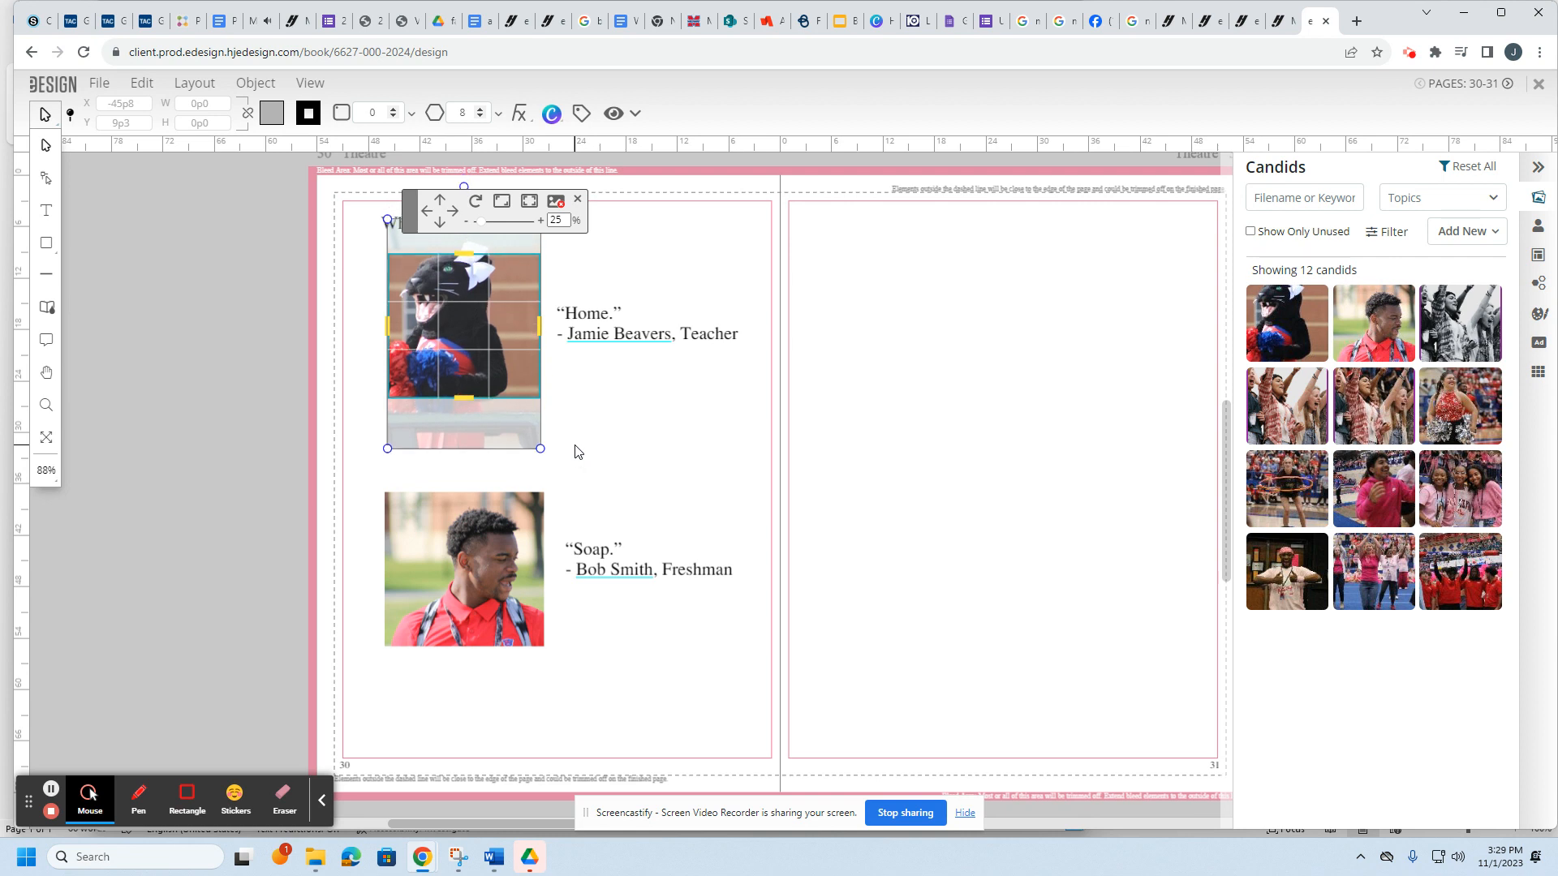
key(Down)
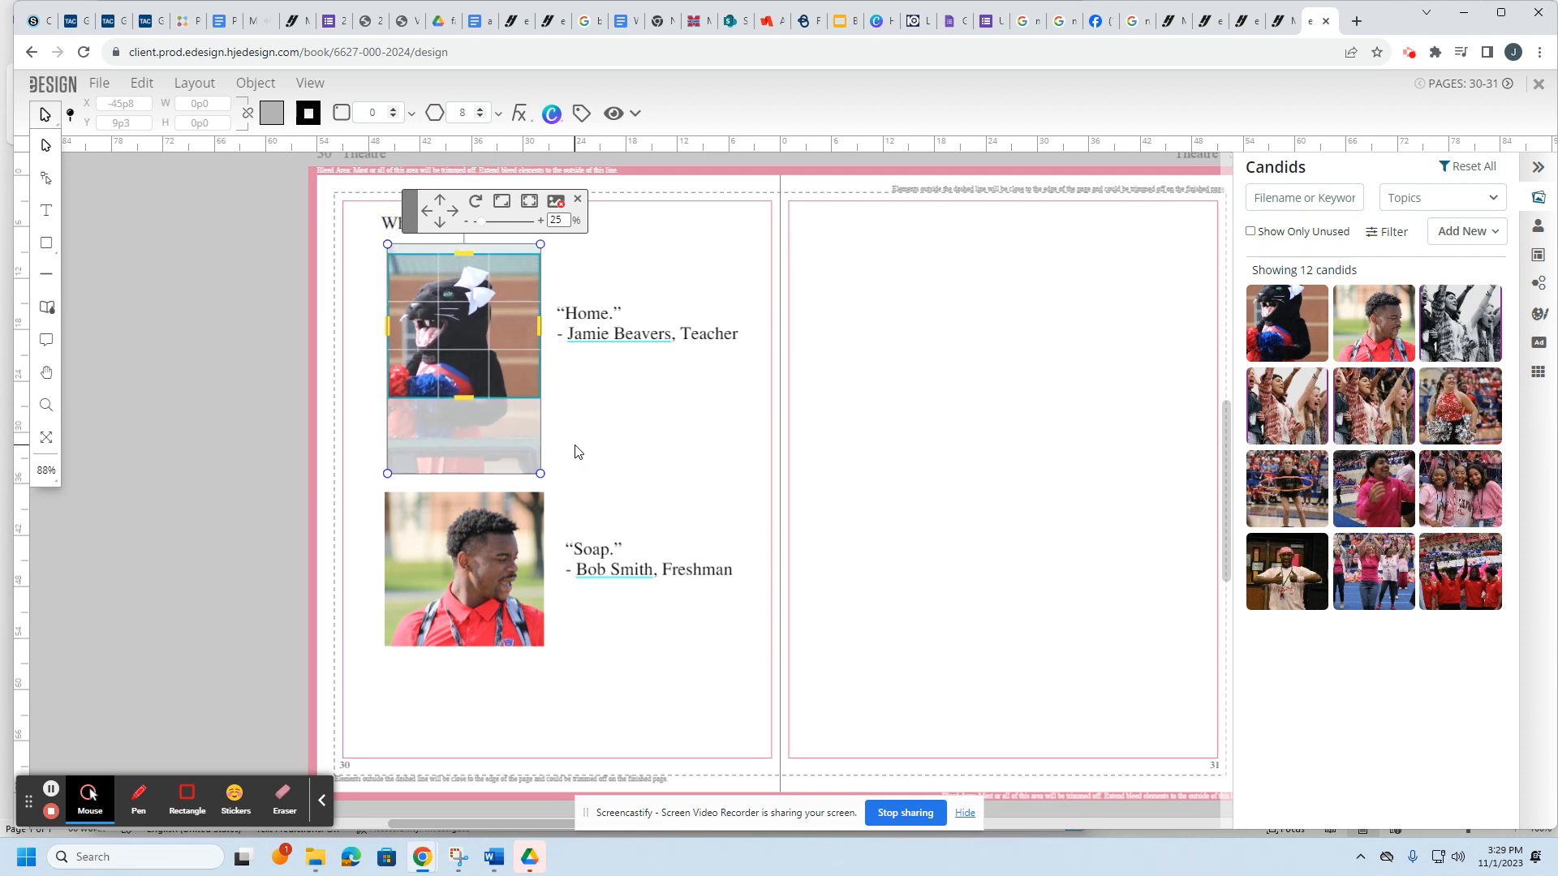
key(Up)
key(Up)
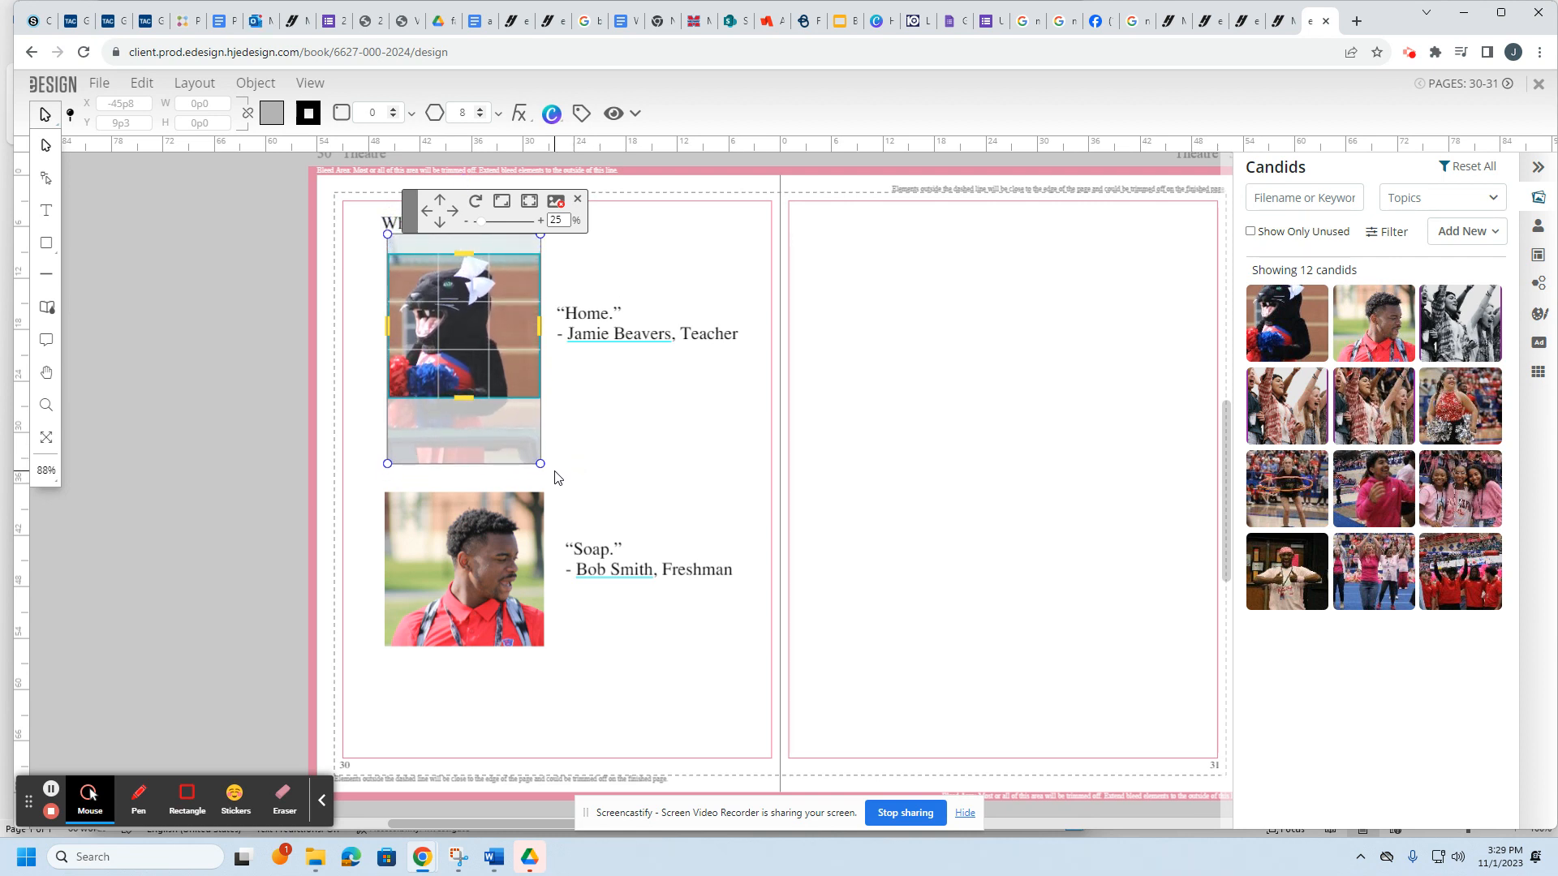
drag(540, 465, 568, 506)
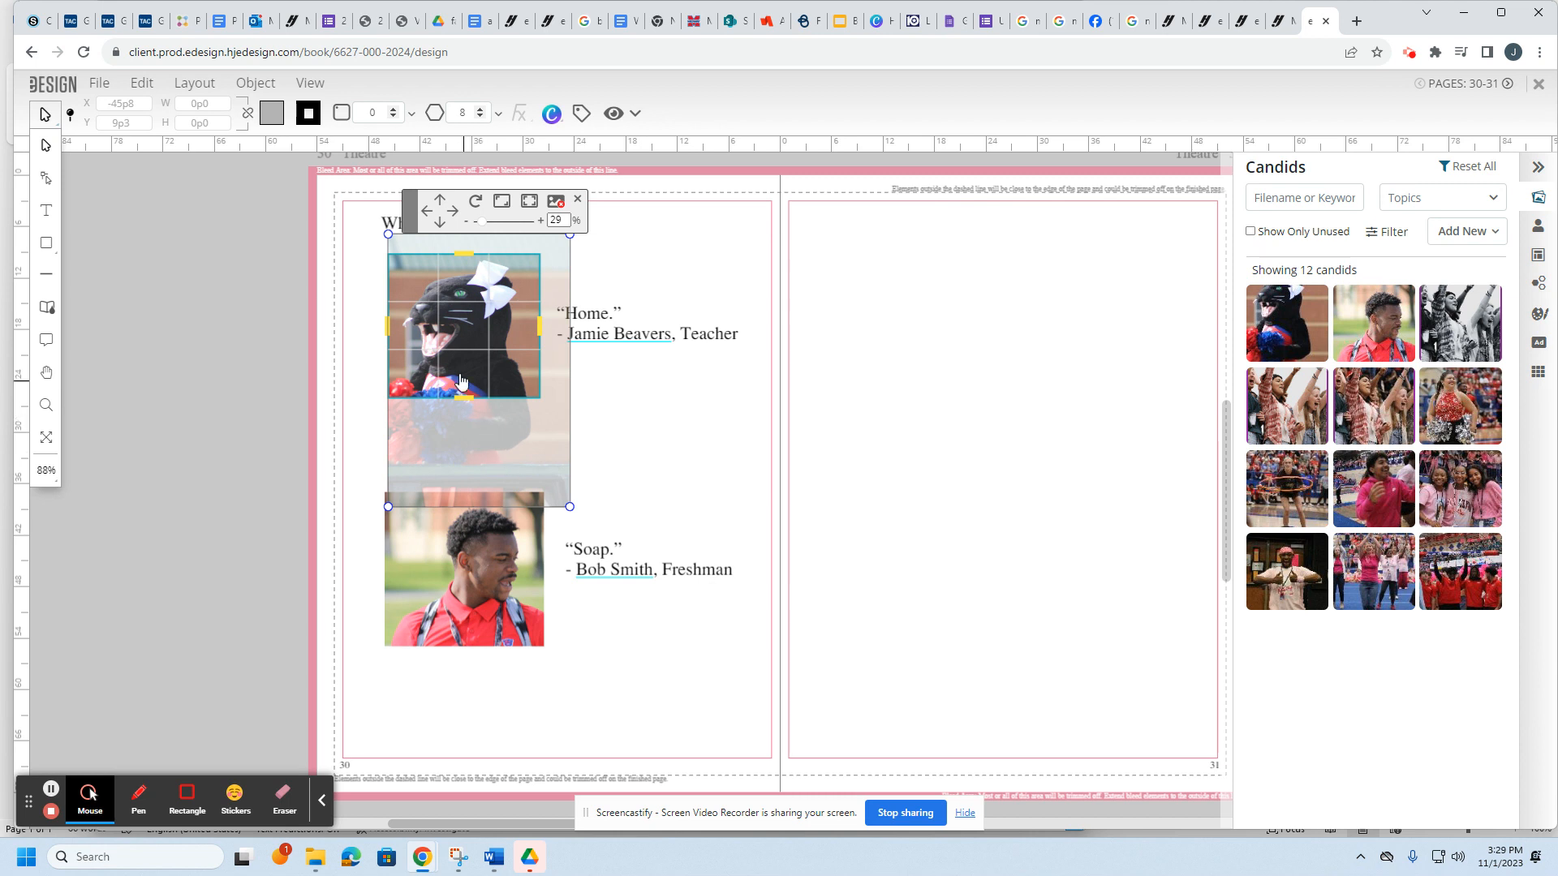
click(650, 386)
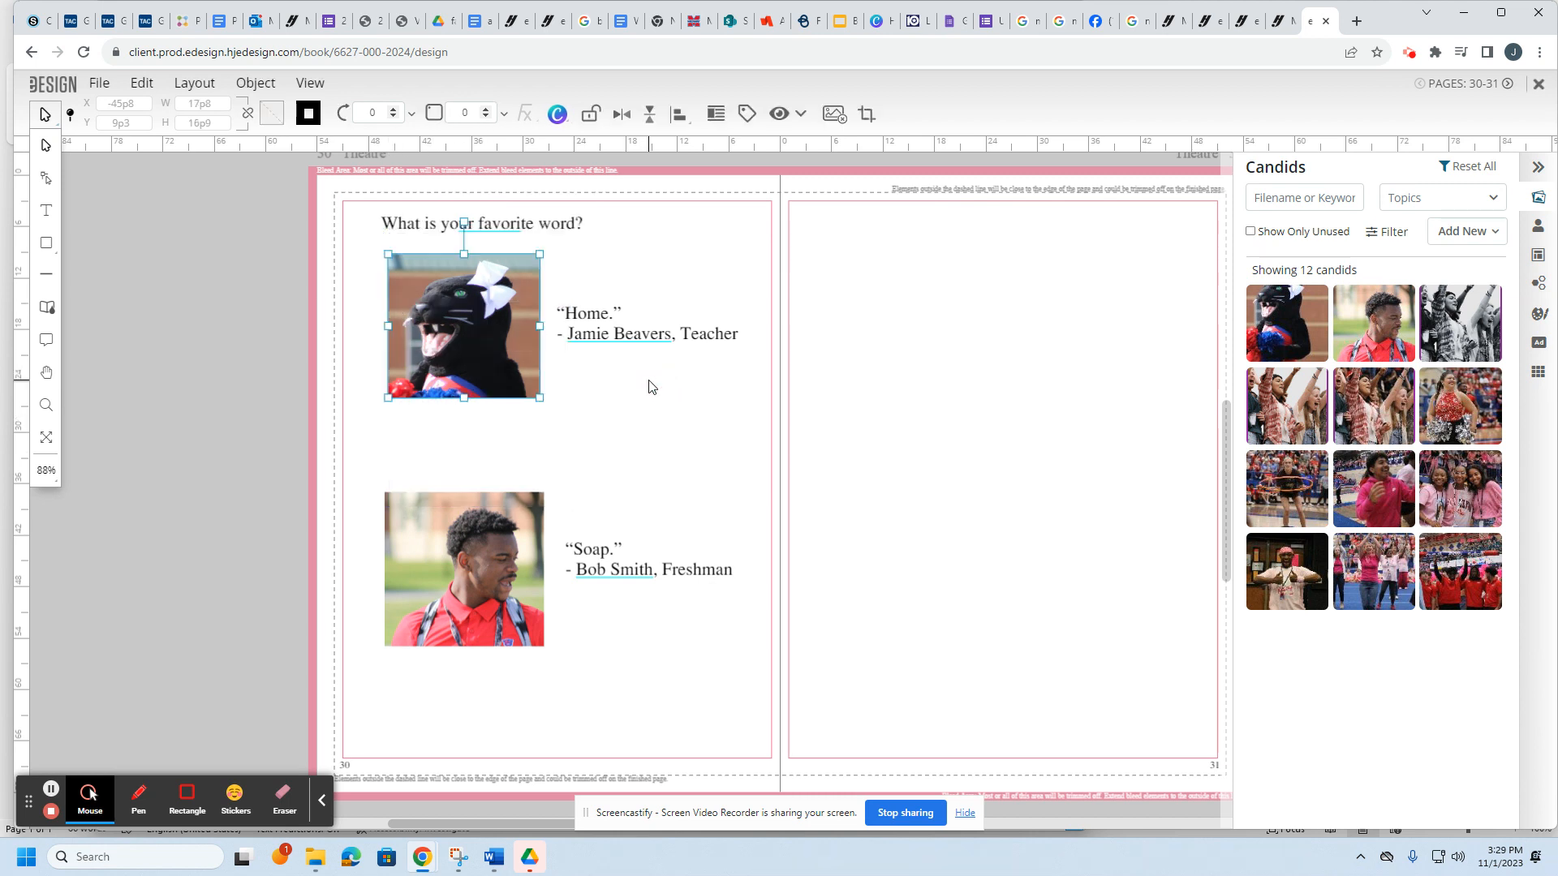
Step: Enlarge the student image and move it up within the lower photo frame
double_click(472, 598)
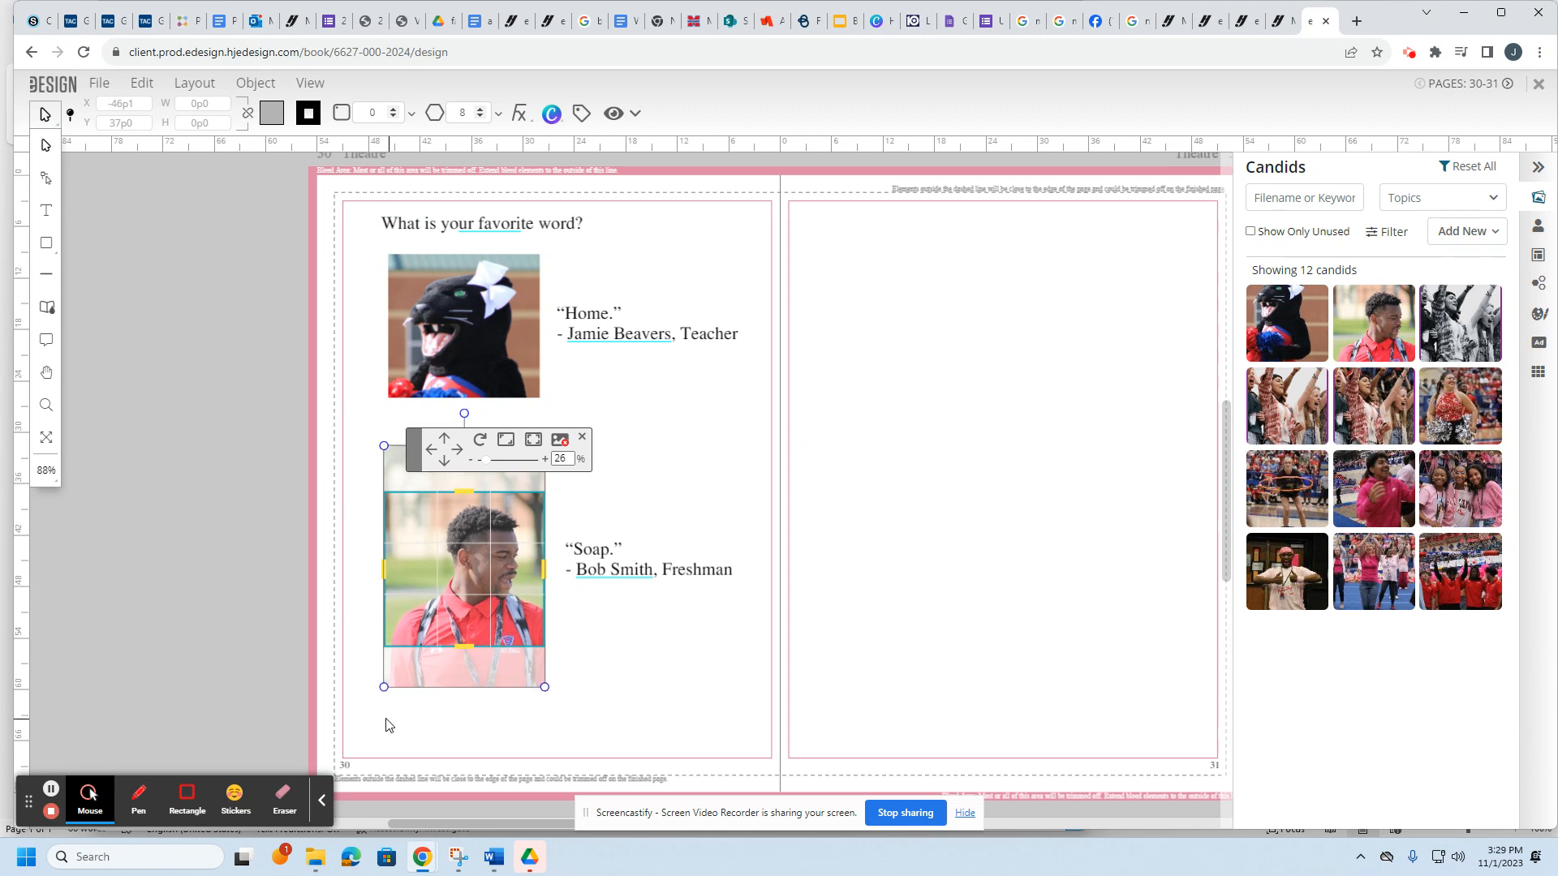
drag(383, 688, 343, 728)
drag(479, 719, 480, 692)
click(664, 756)
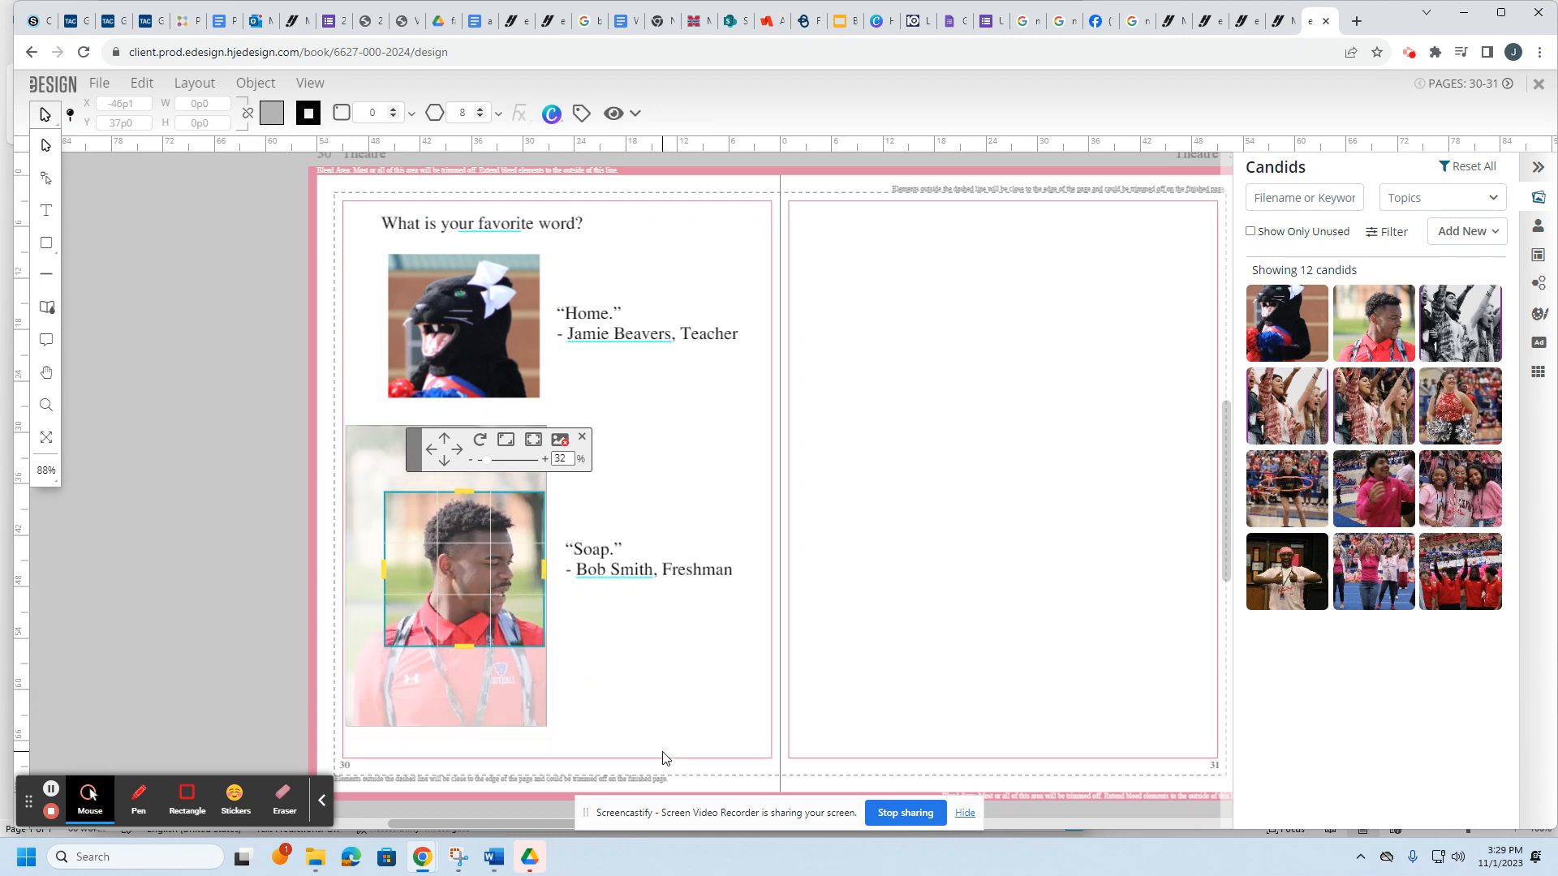
click(906, 530)
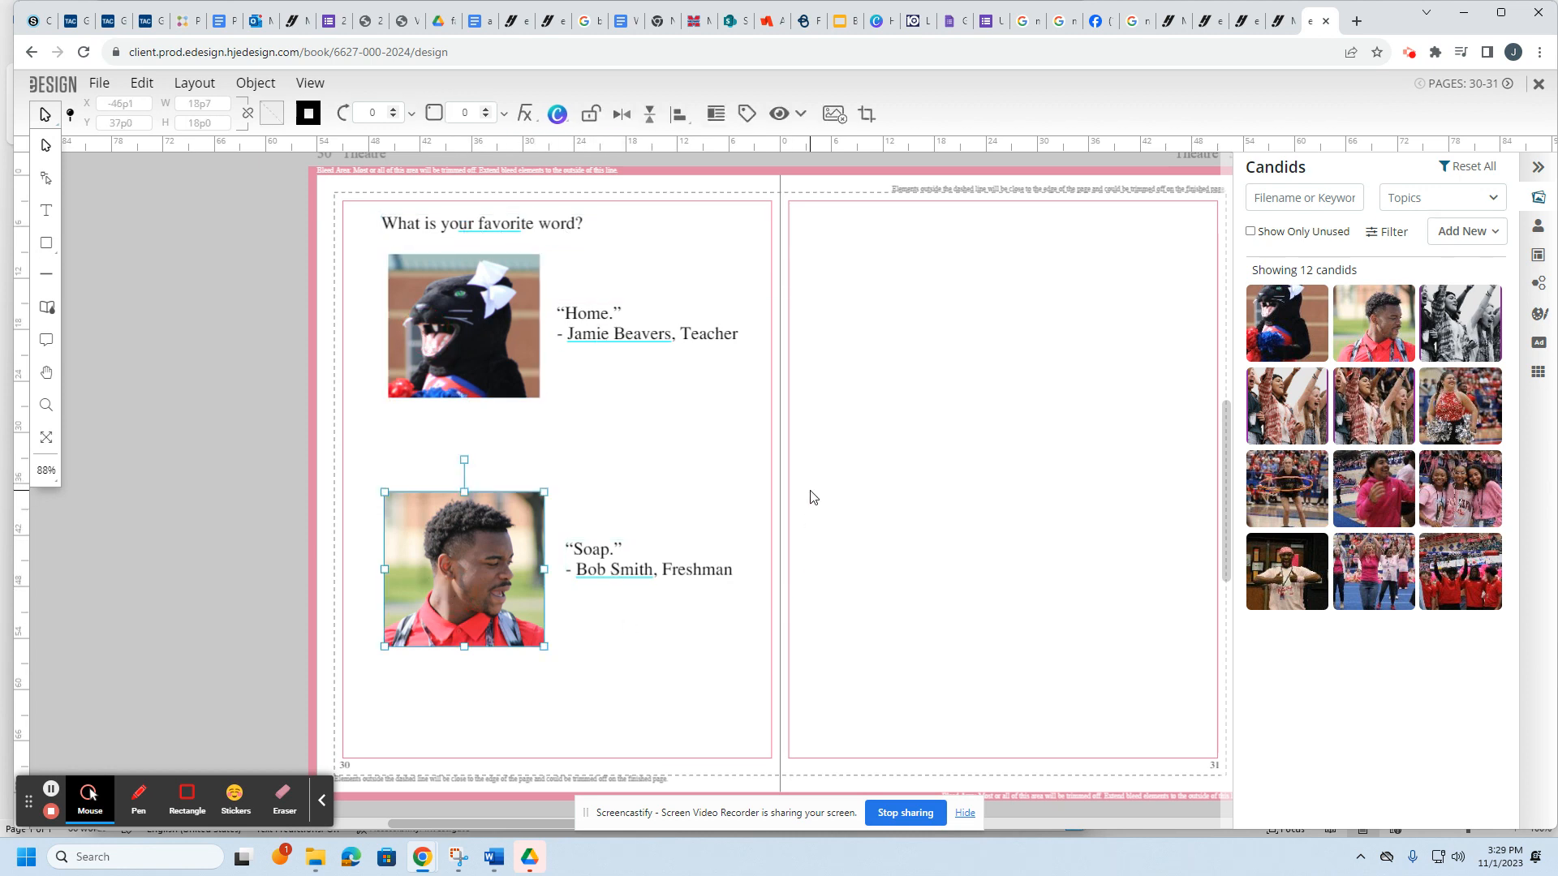
Step: Move the “Home.” quote box up beside the mascot photo
click(442, 333)
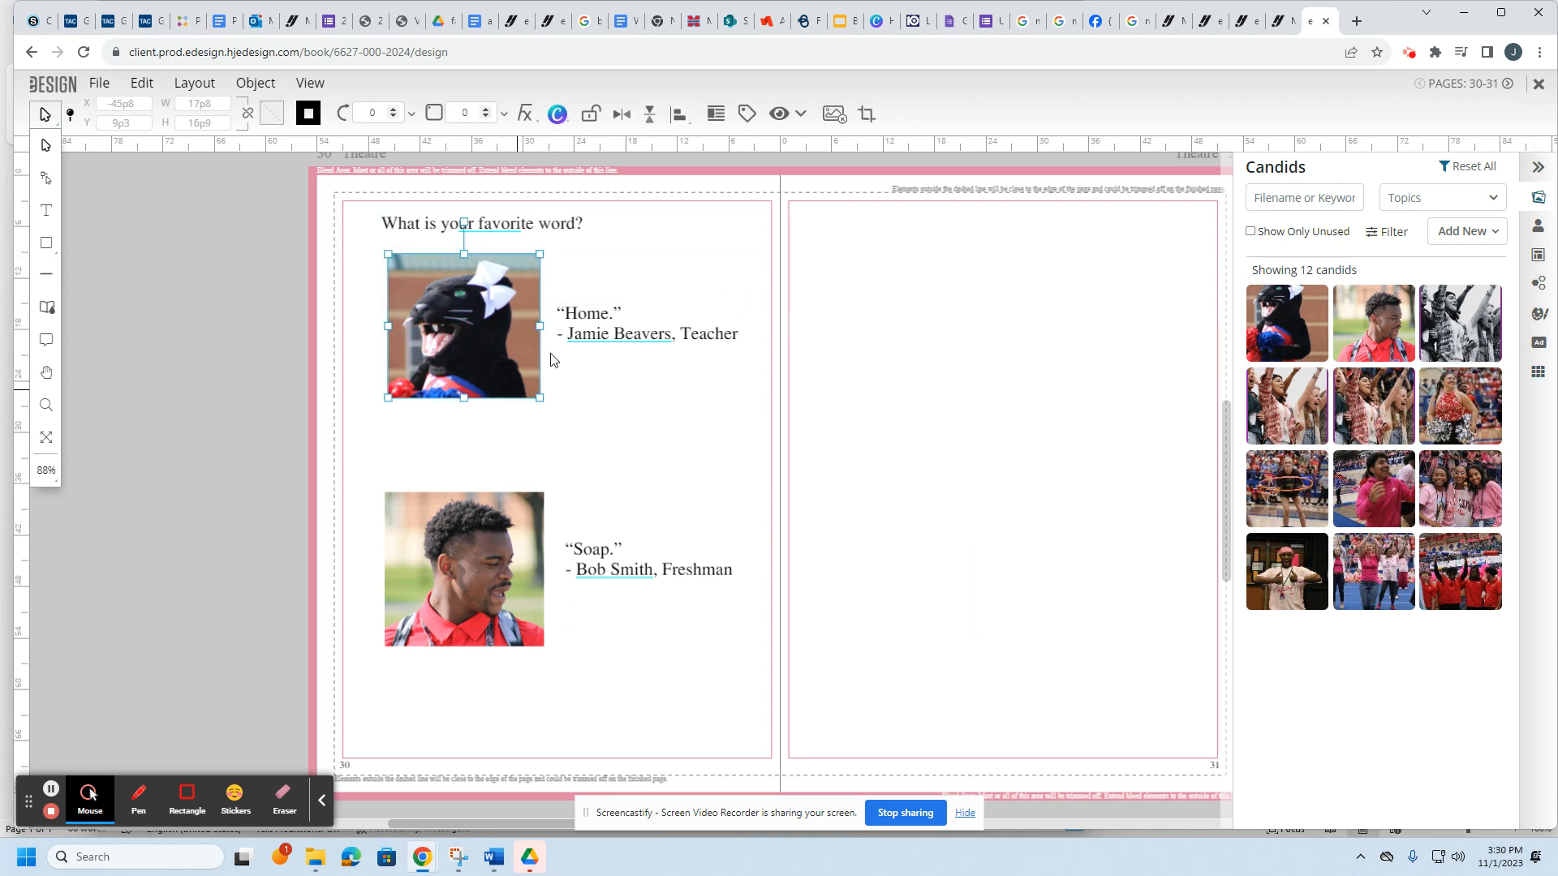
drag(694, 319, 697, 283)
click(992, 507)
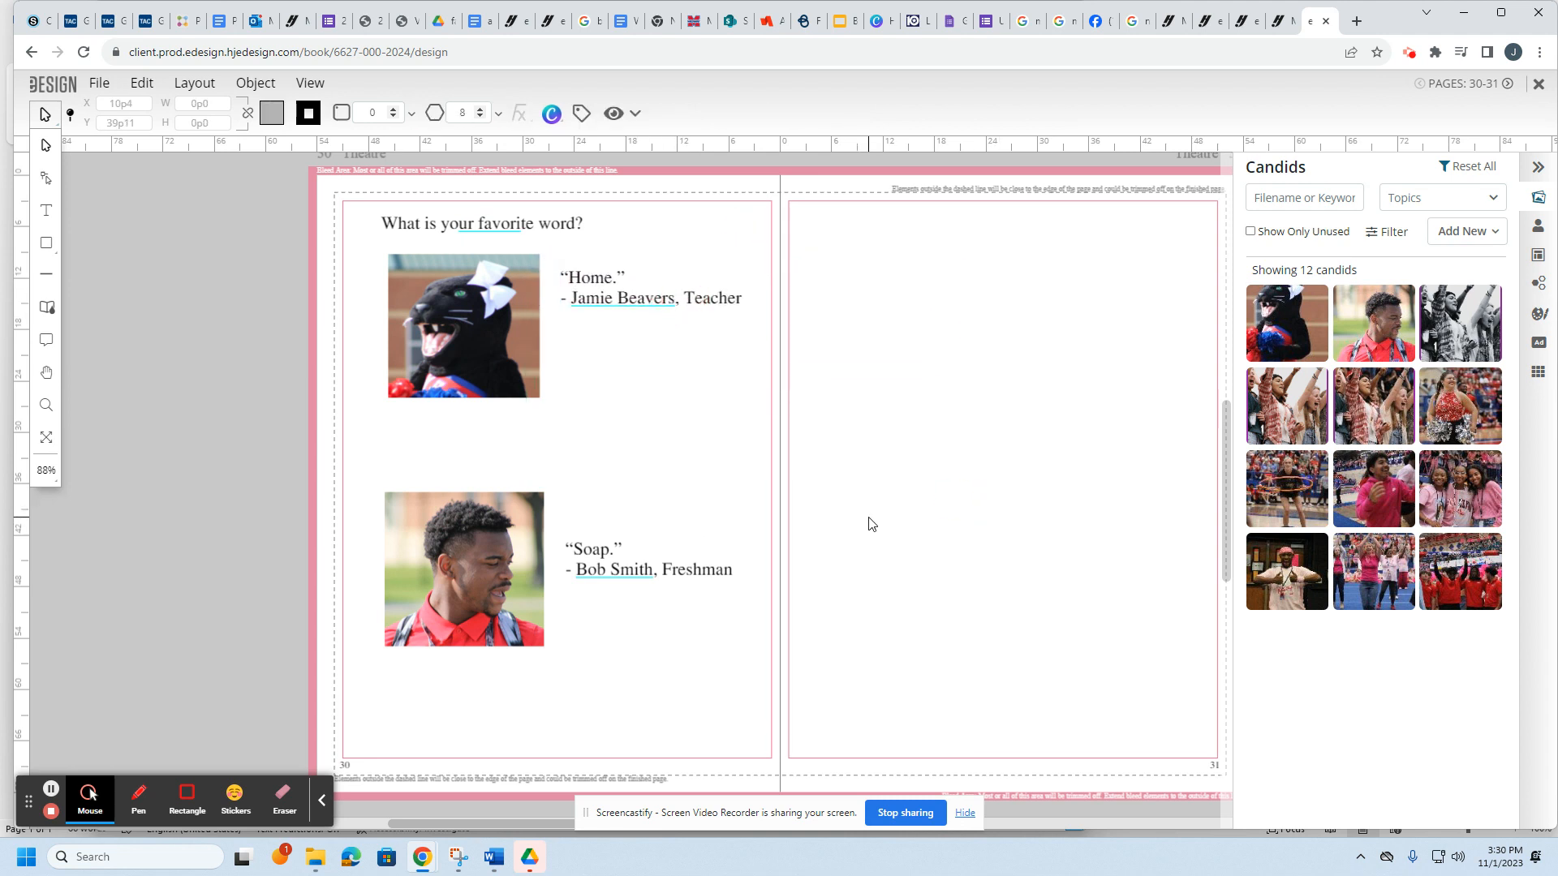
Step: Run File > Create Standard PDF and open the downloaded 30-31.pdf
click(101, 84)
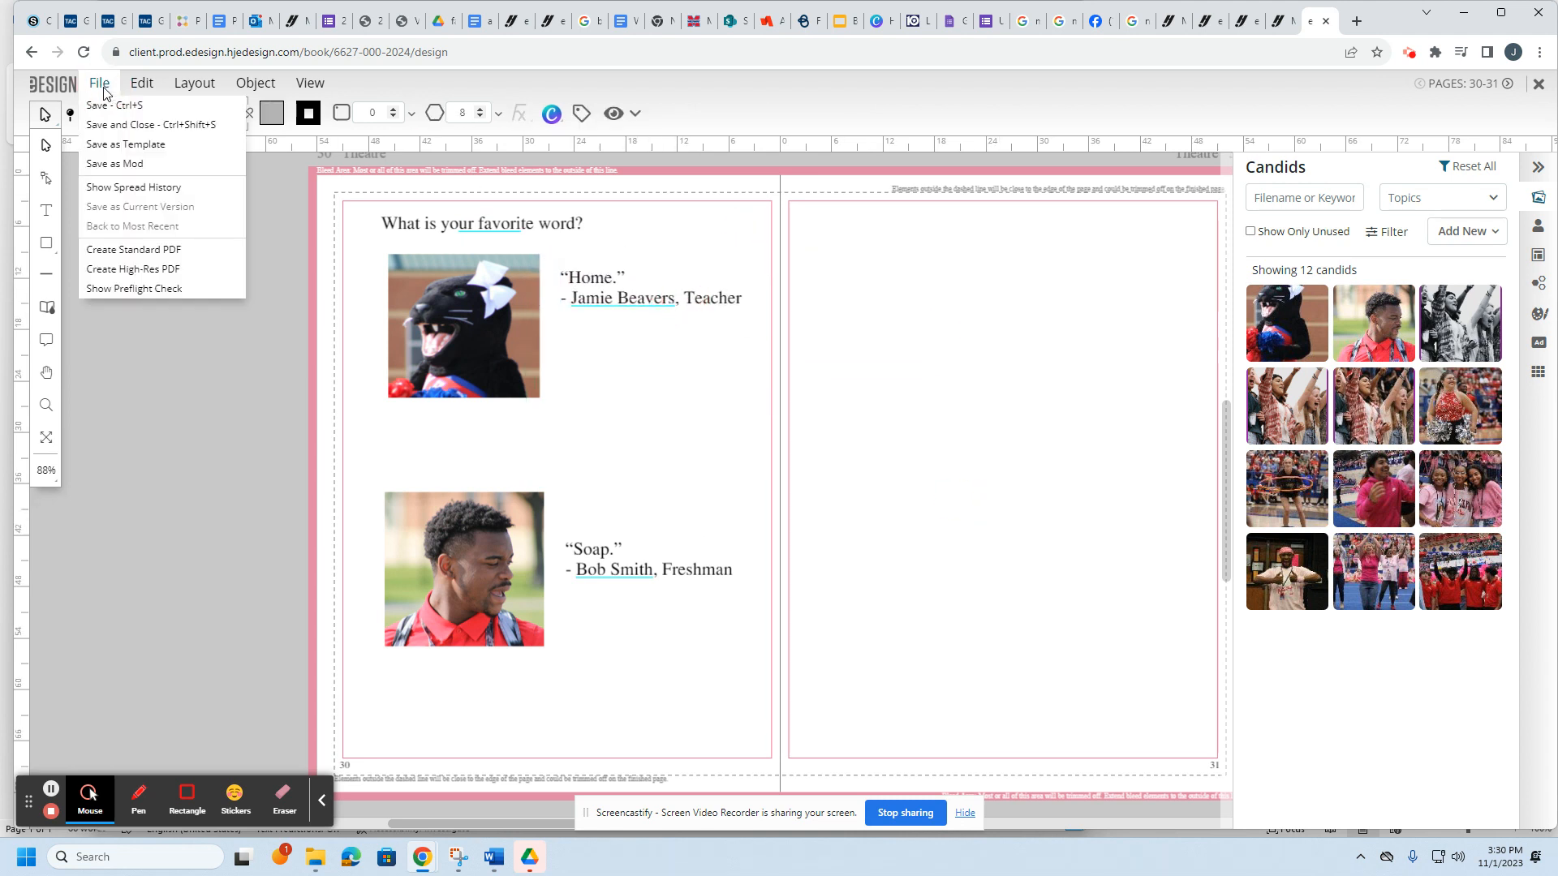
click(130, 251)
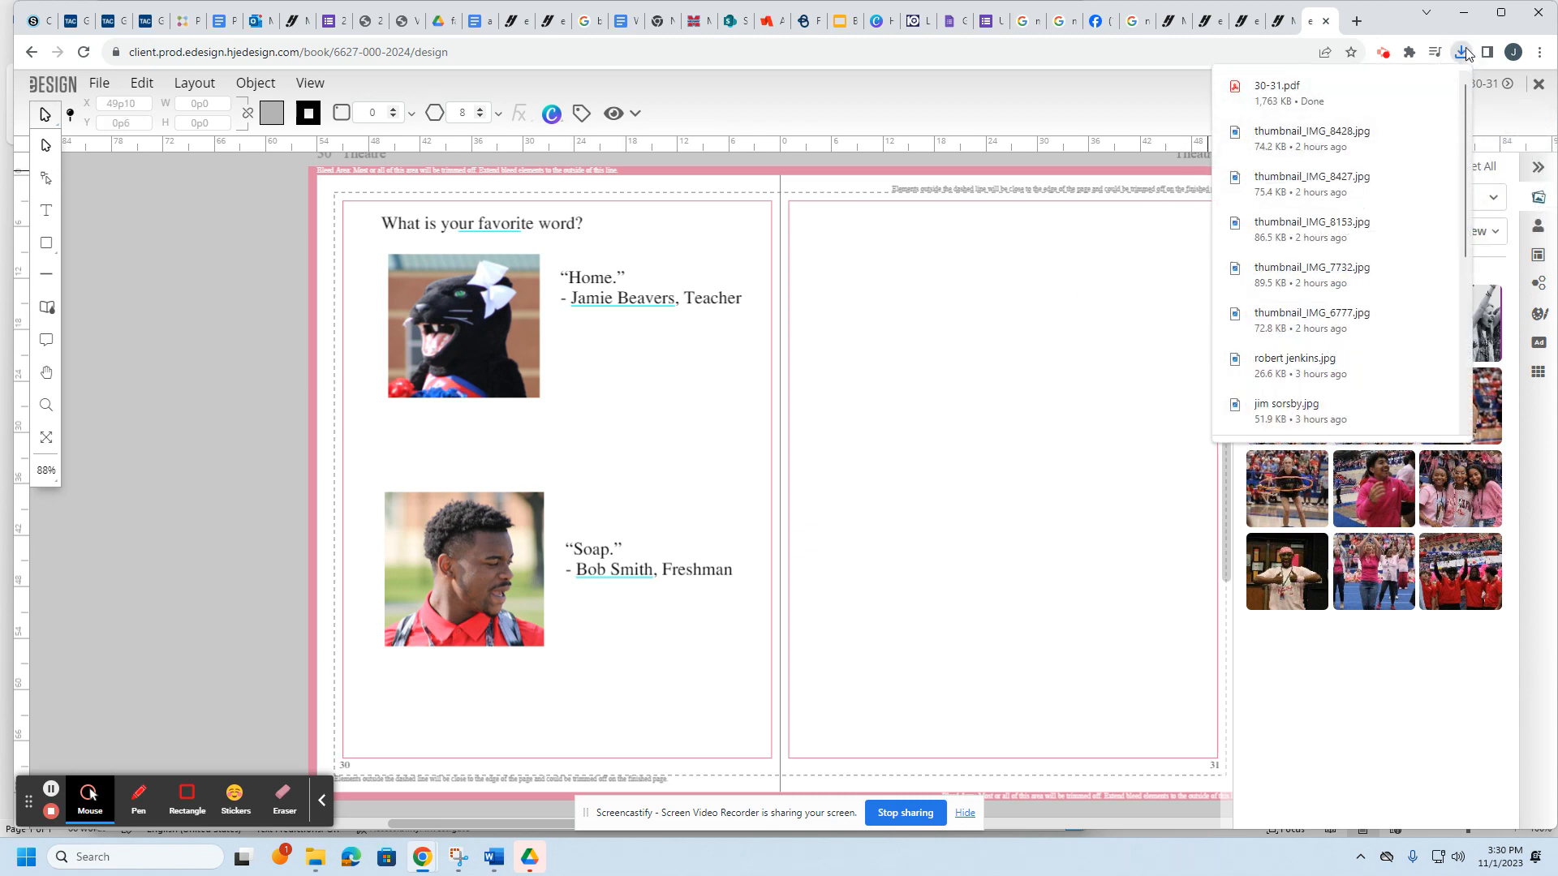
click(1340, 91)
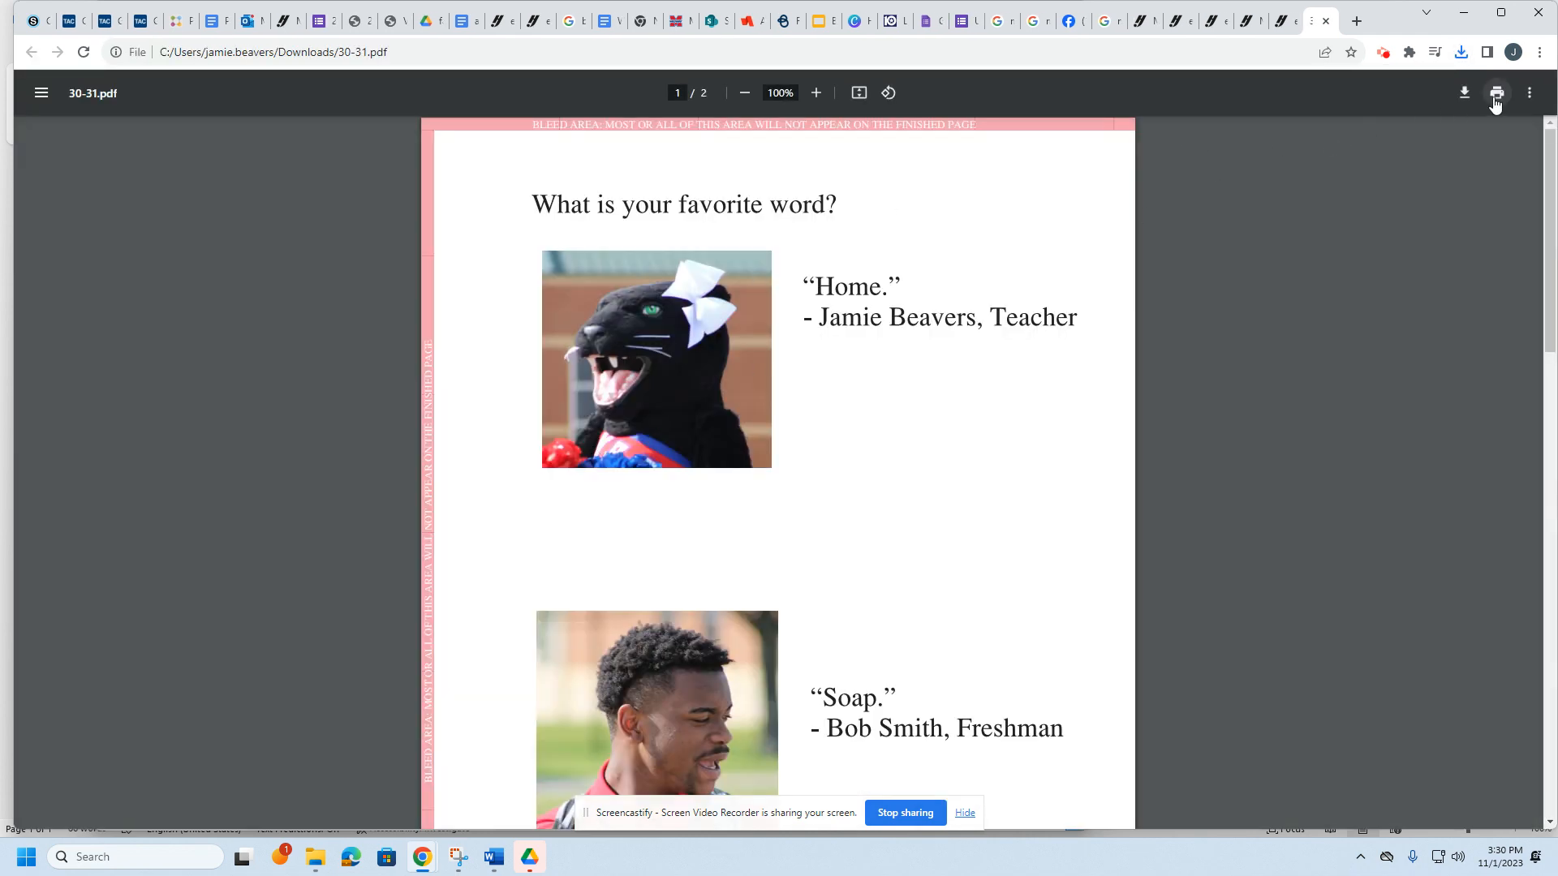
Step: Set the print pages option to Odd pages only so just page 30 prints
click(1498, 94)
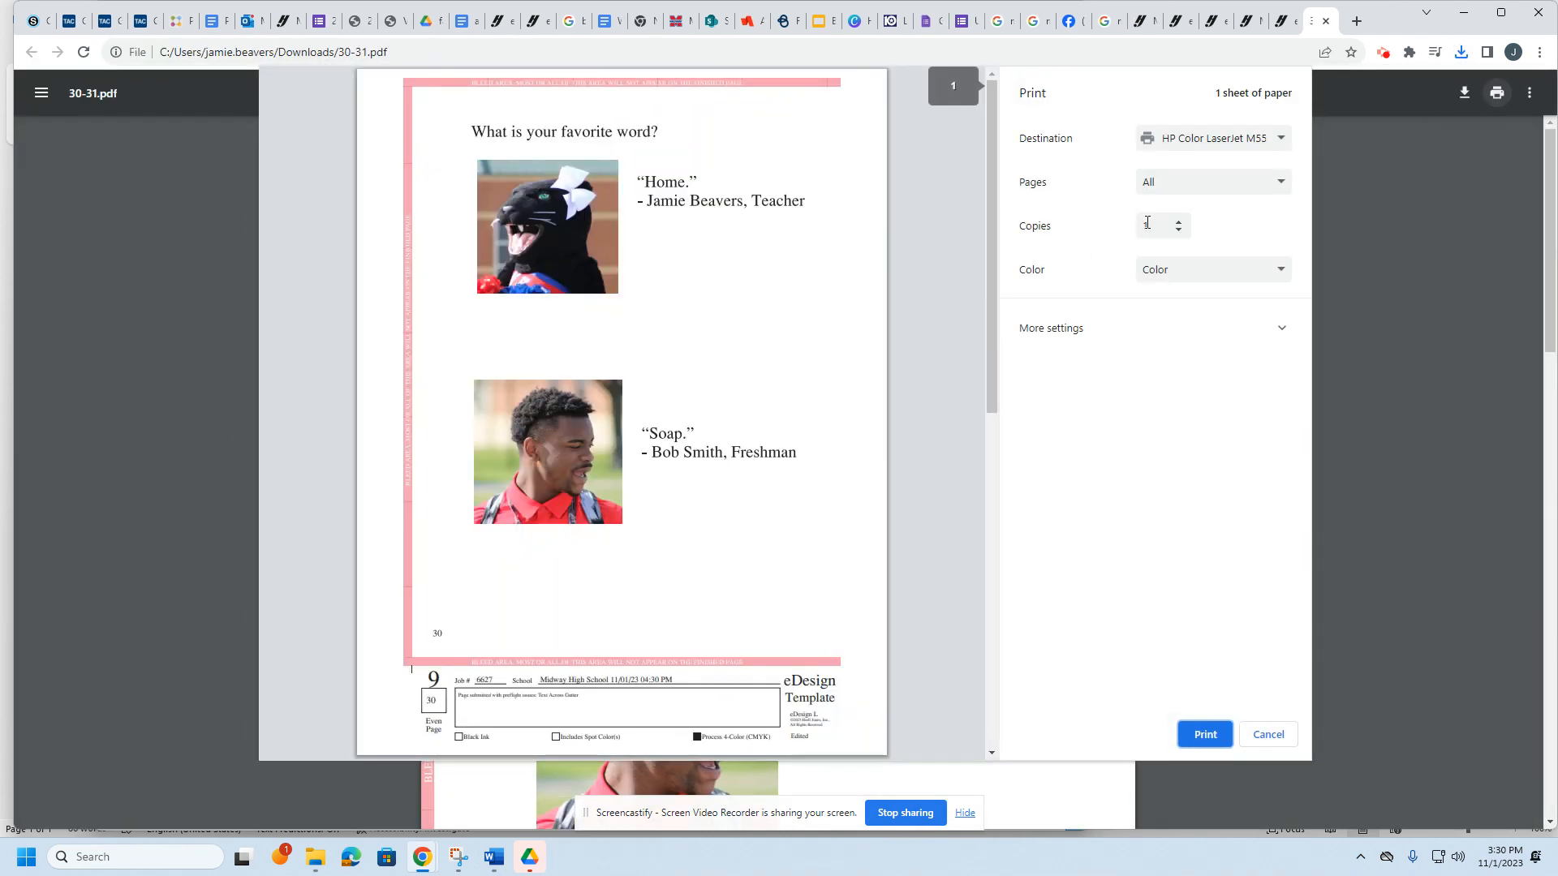
click(1191, 185)
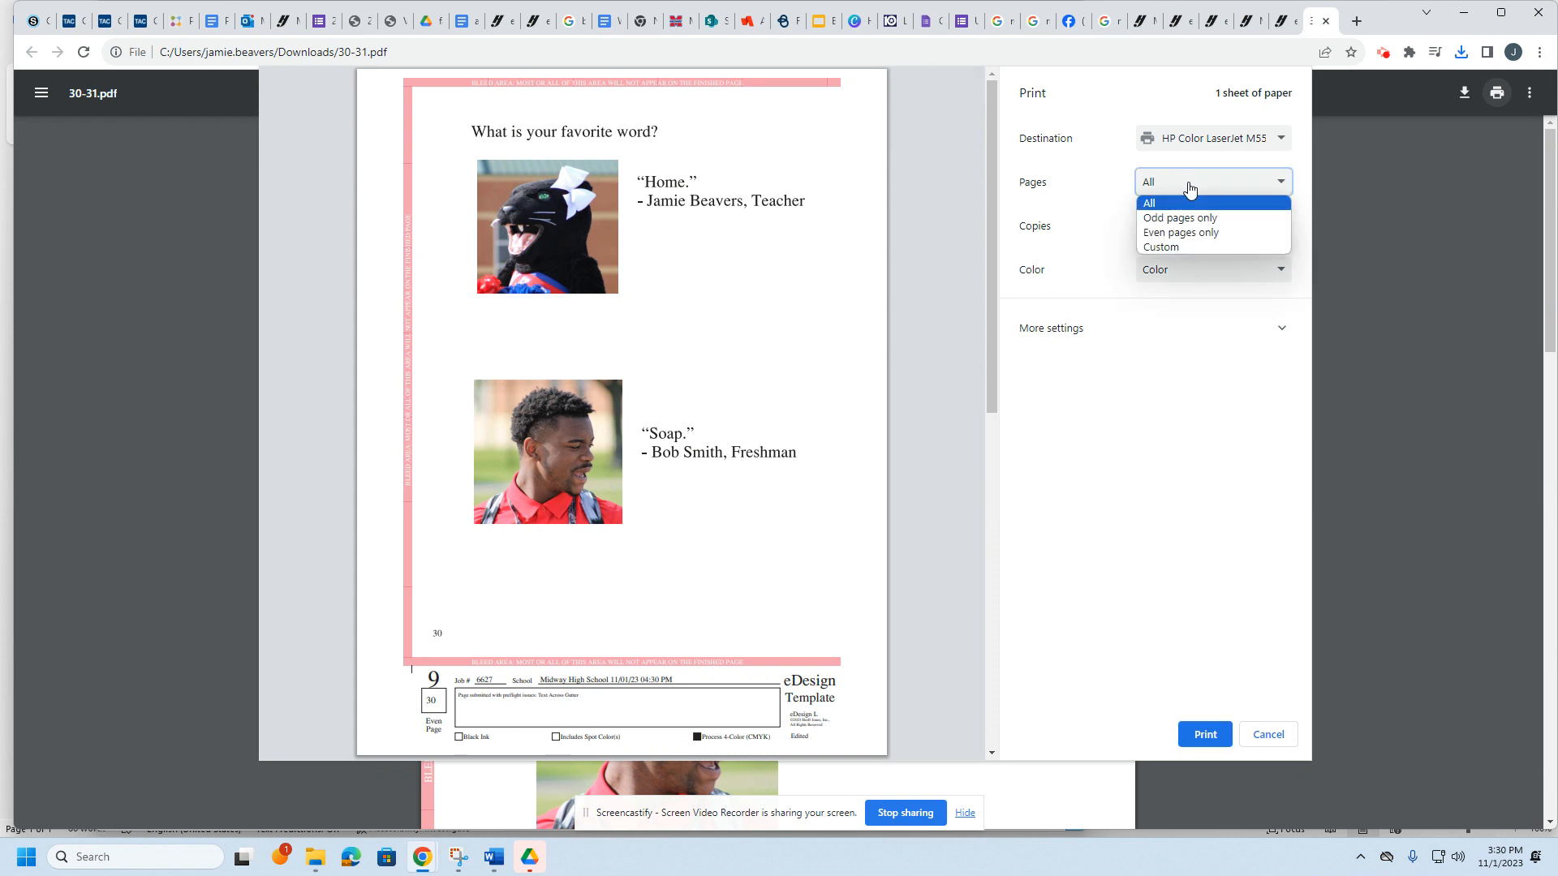
click(1180, 233)
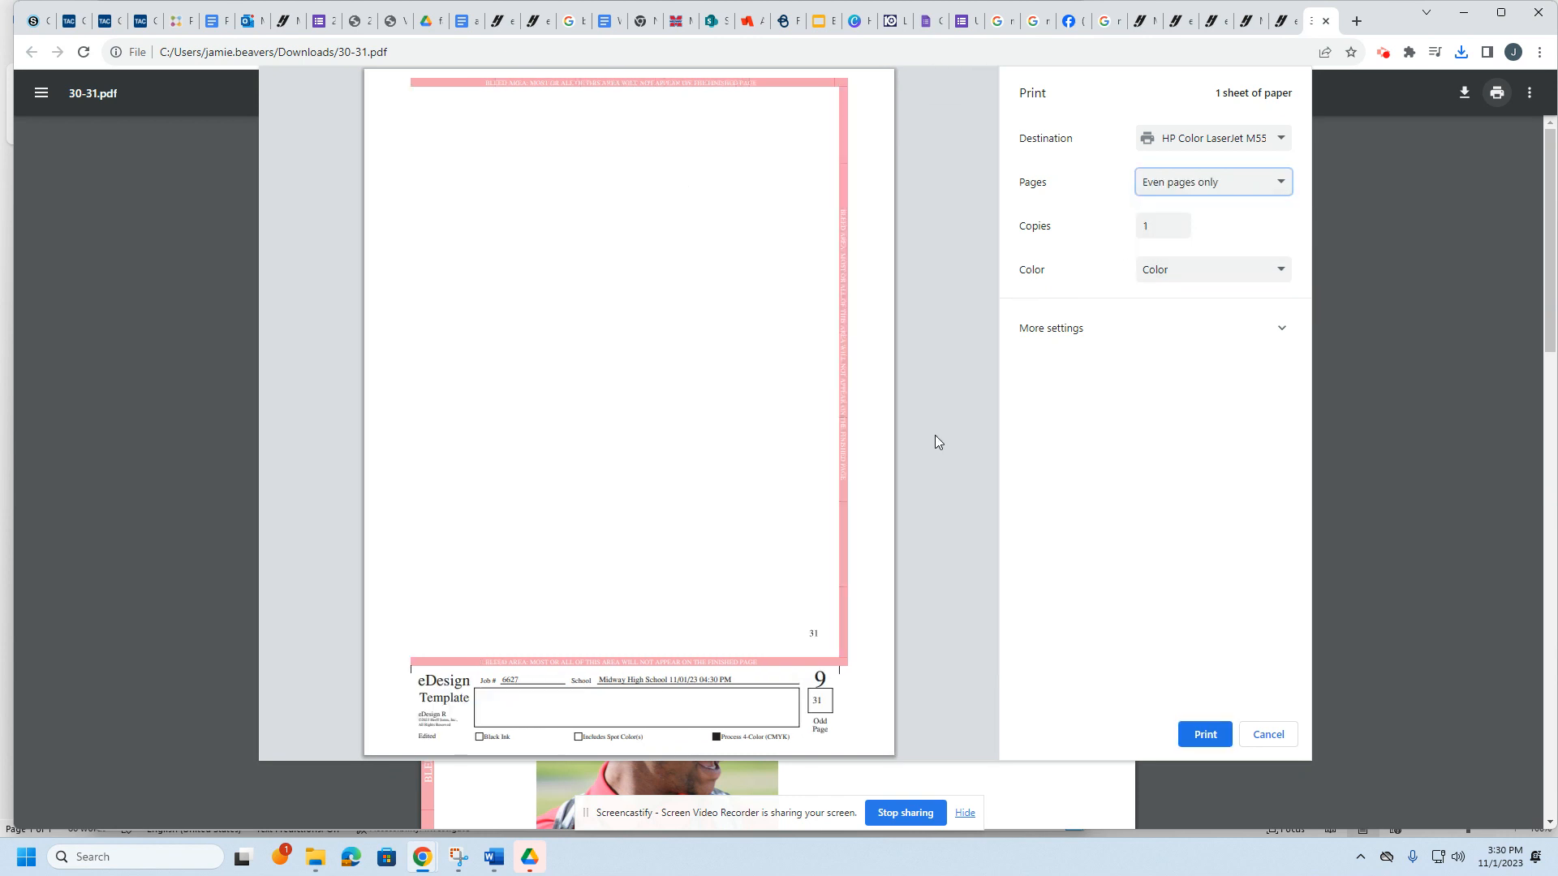
click(1165, 196)
click(1177, 217)
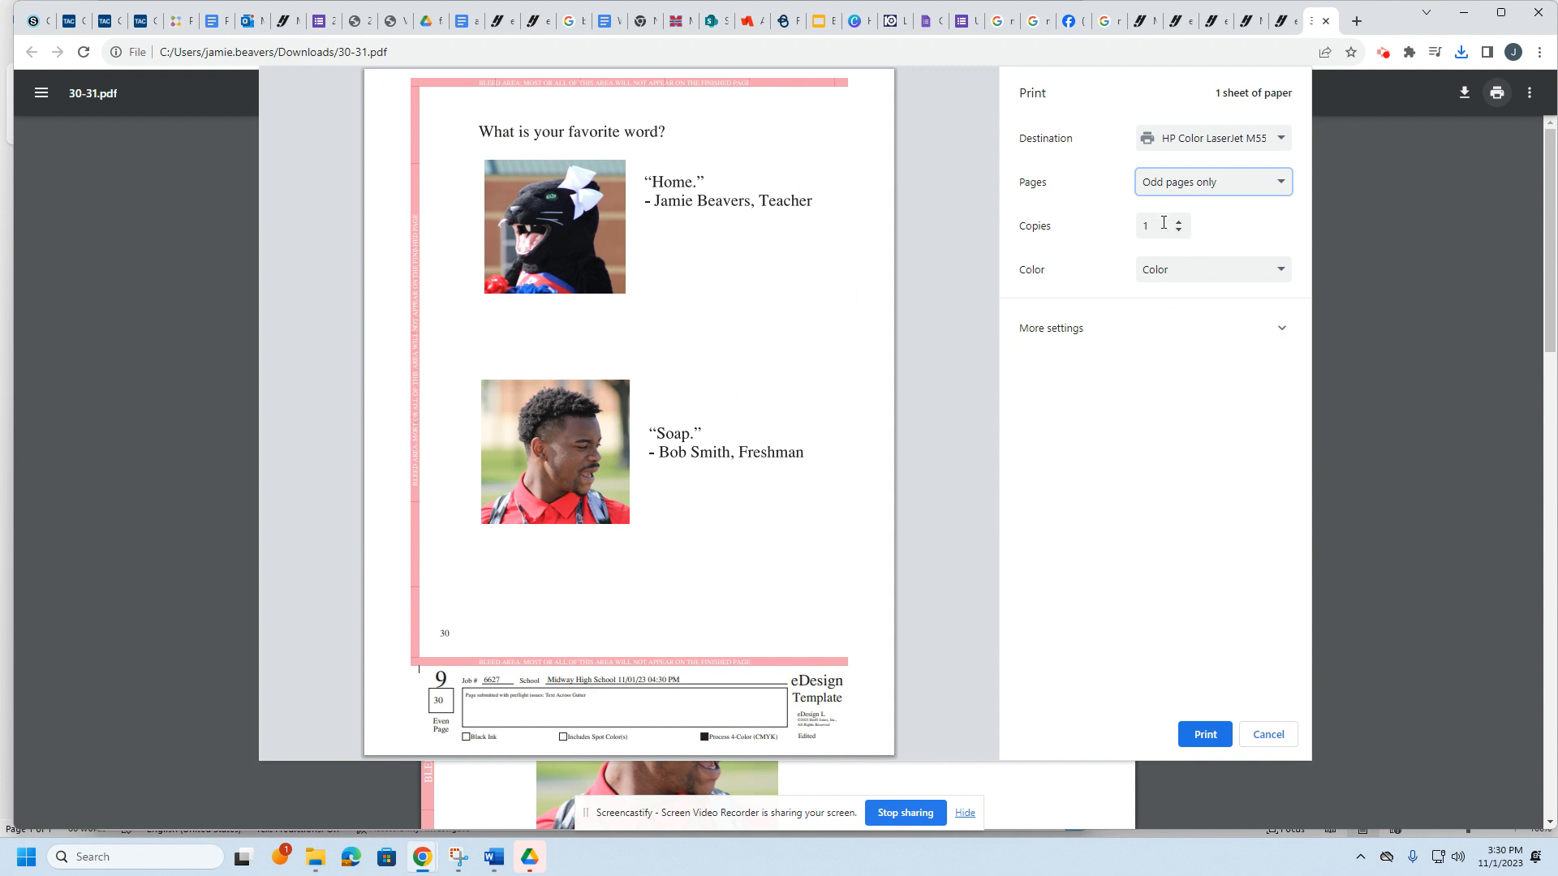
Step: Choose NPI272F1F as the destination printer and print page 30
click(1205, 145)
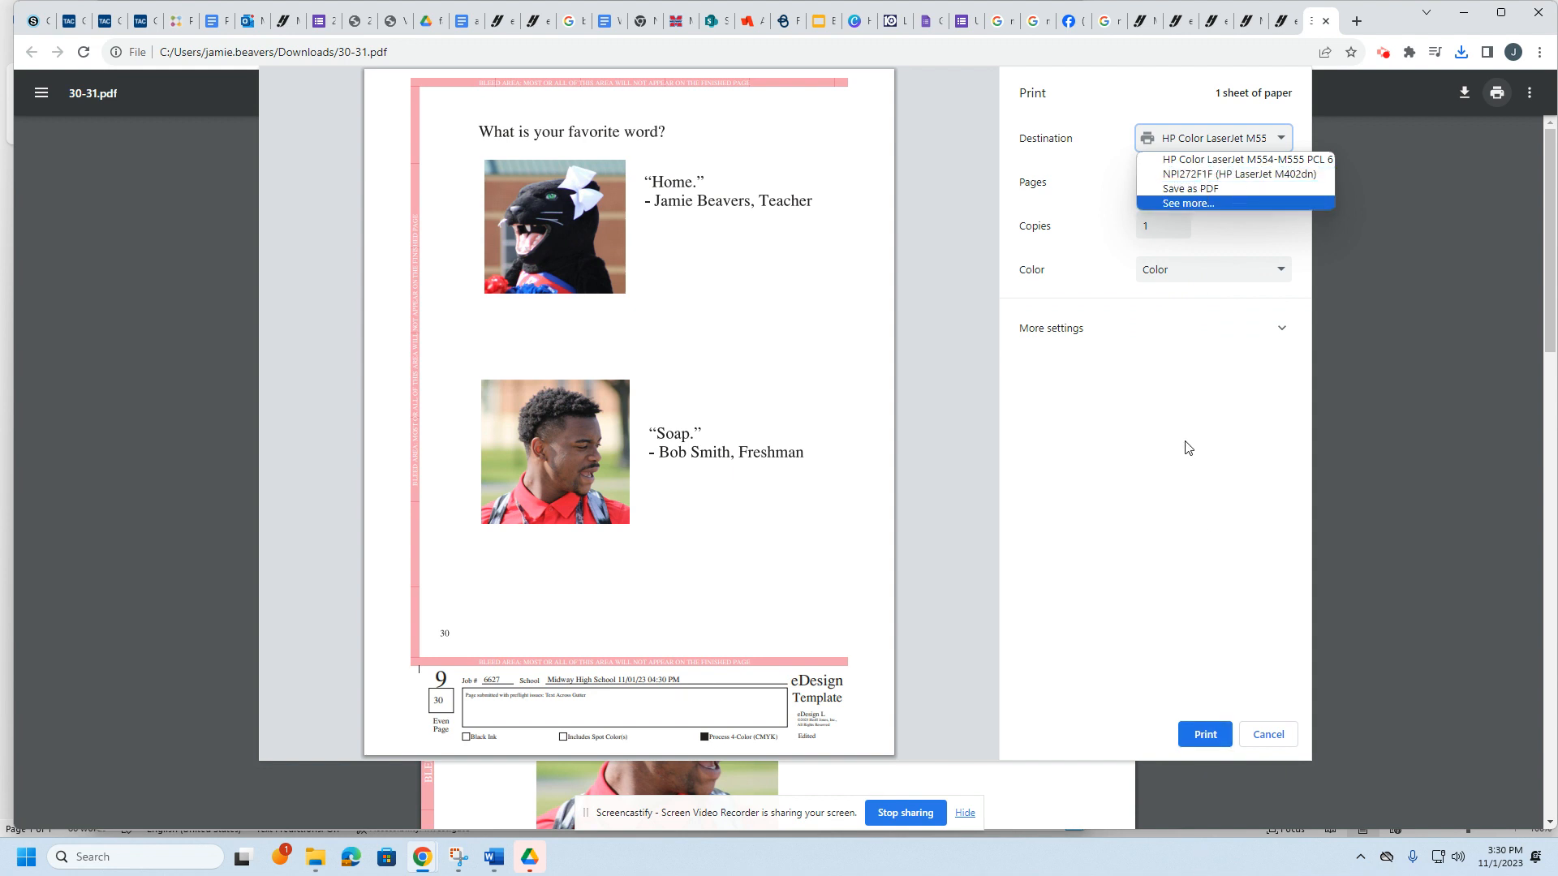
click(1227, 175)
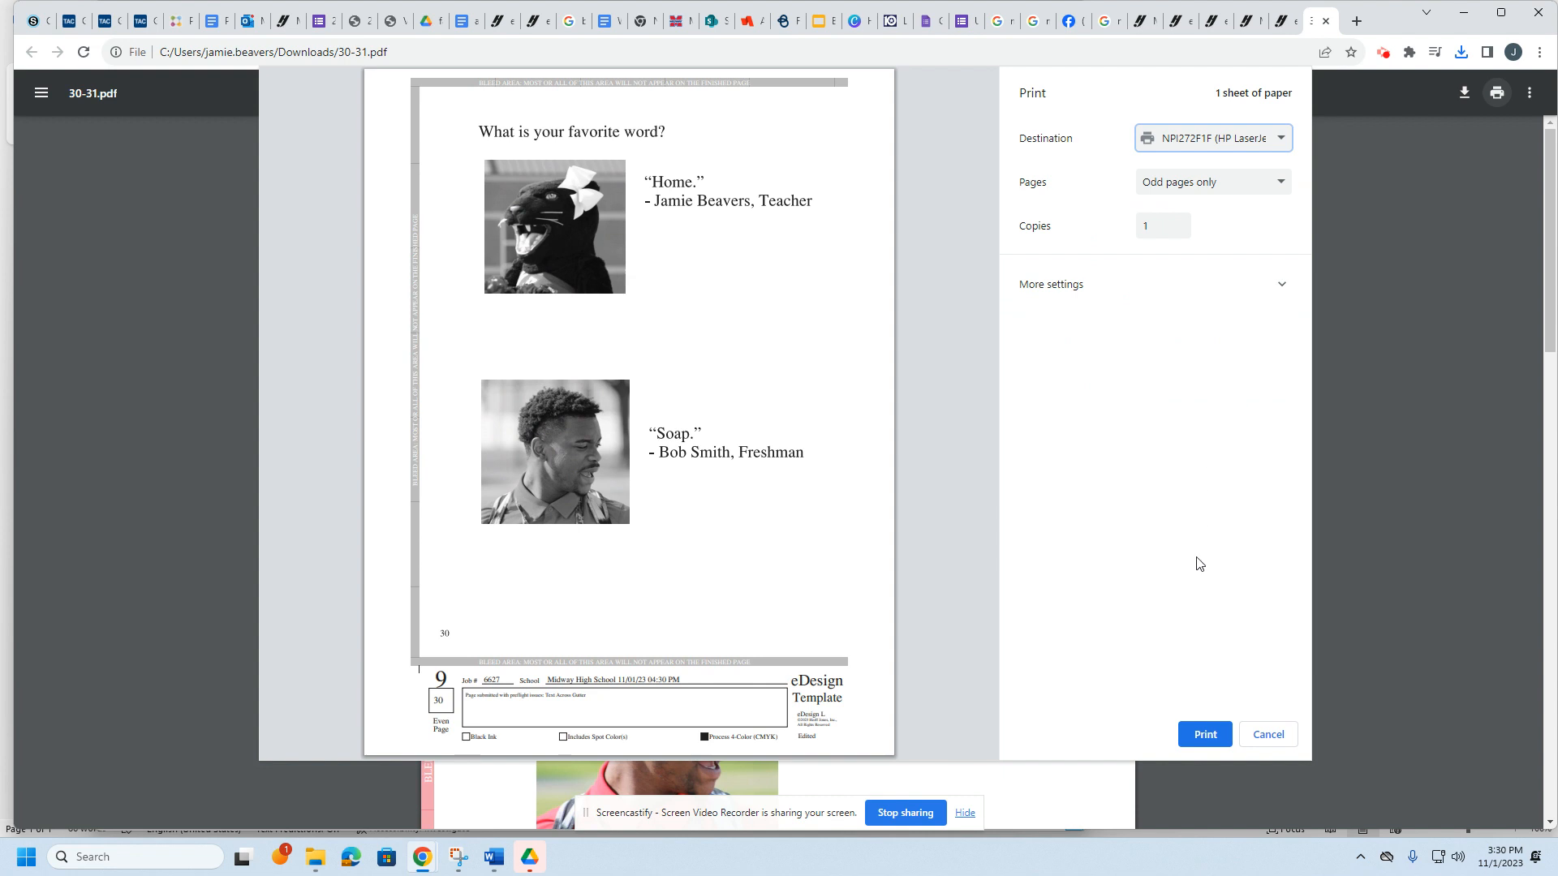
click(1262, 136)
click(1193, 155)
click(1201, 143)
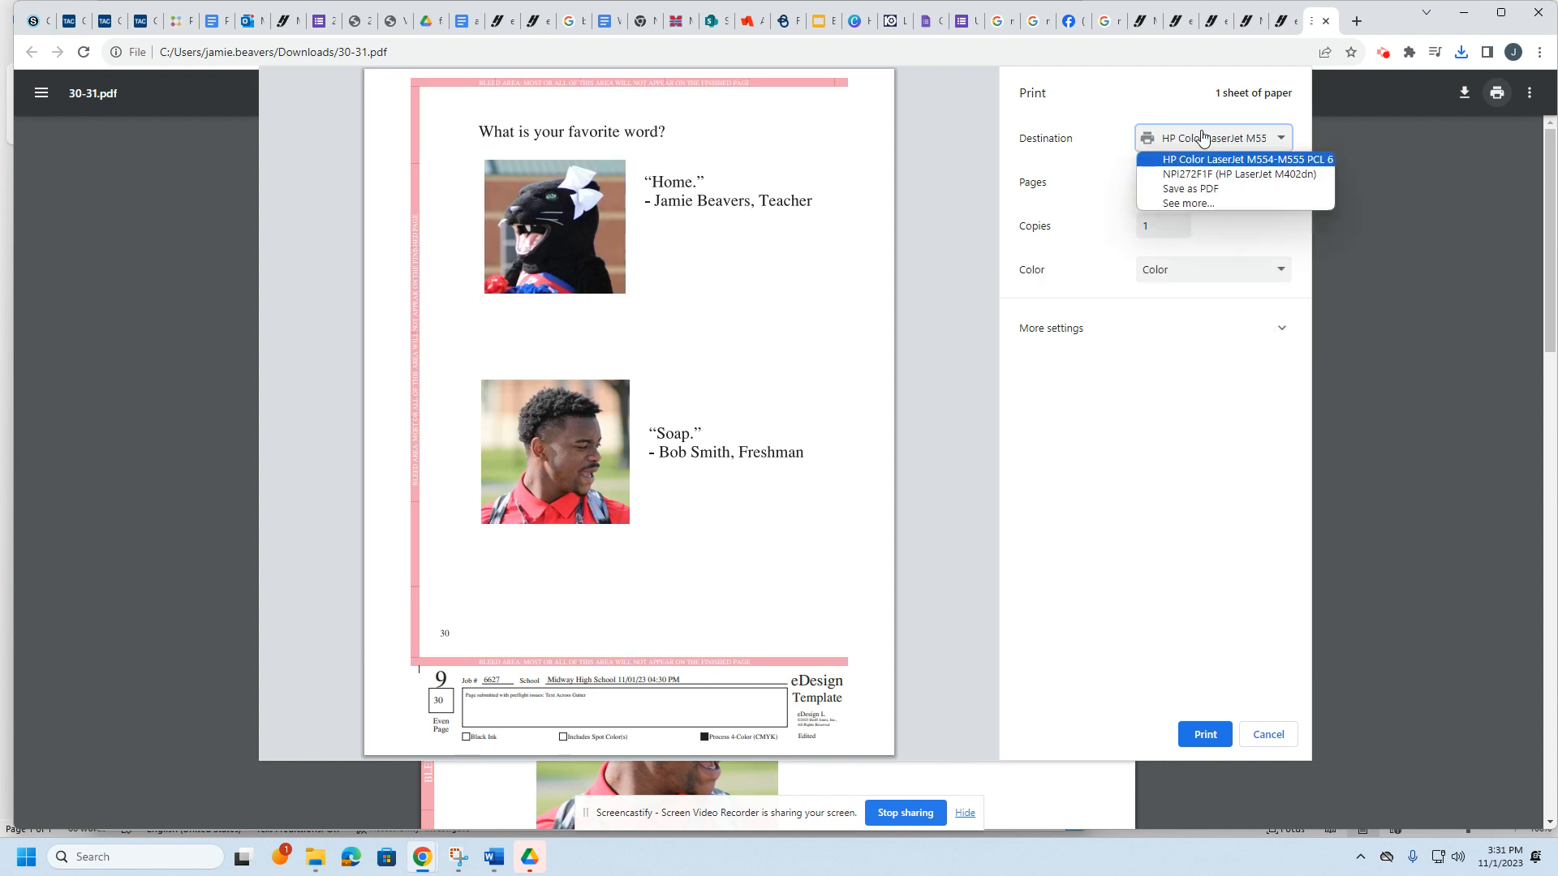
click(1209, 174)
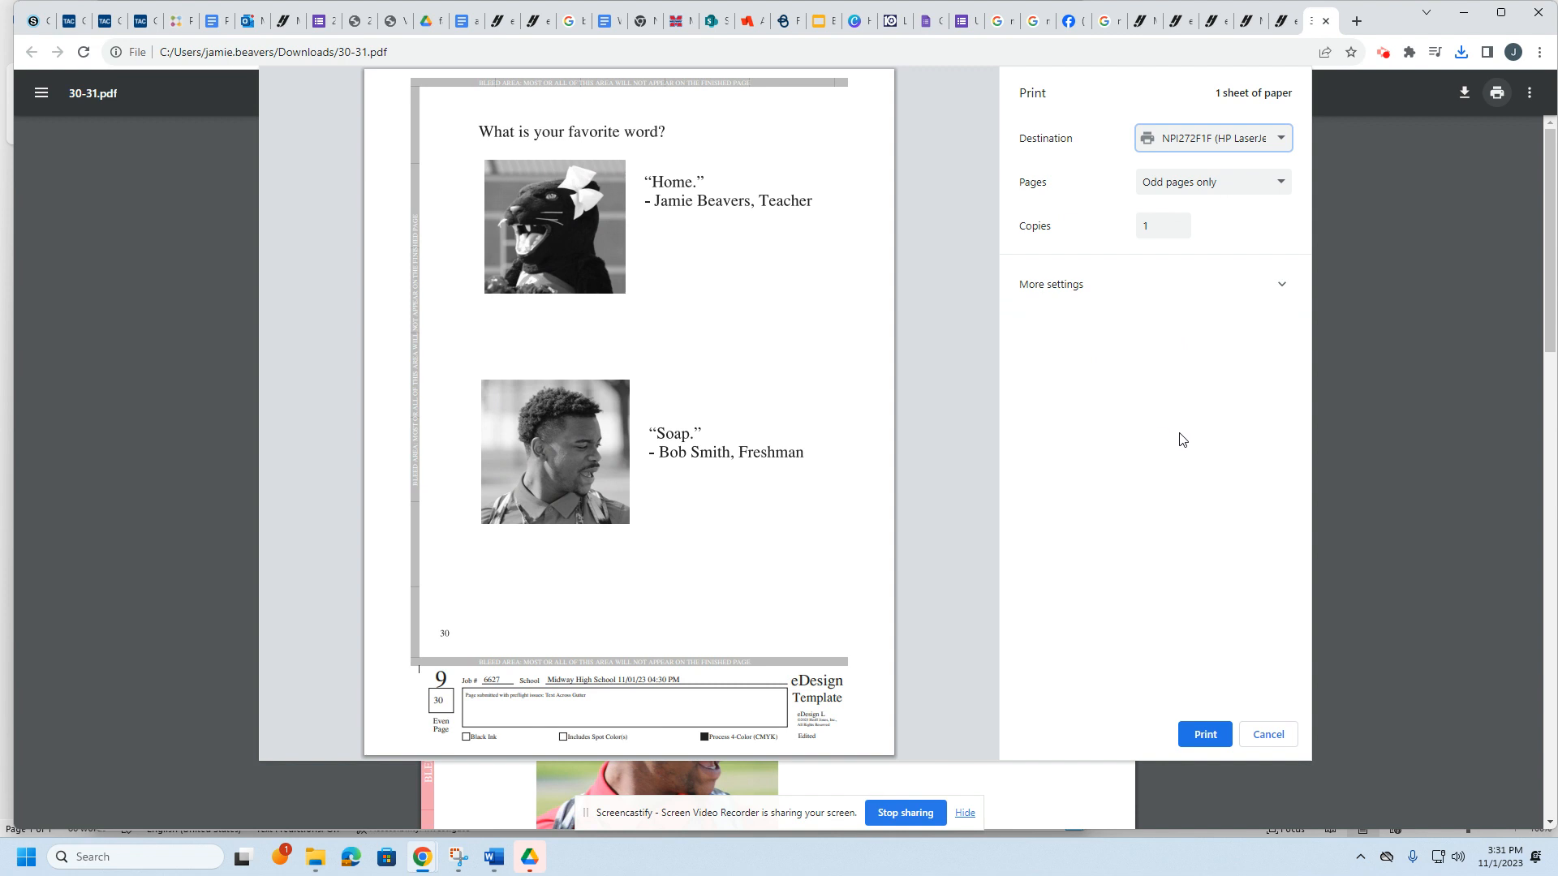
click(1209, 739)
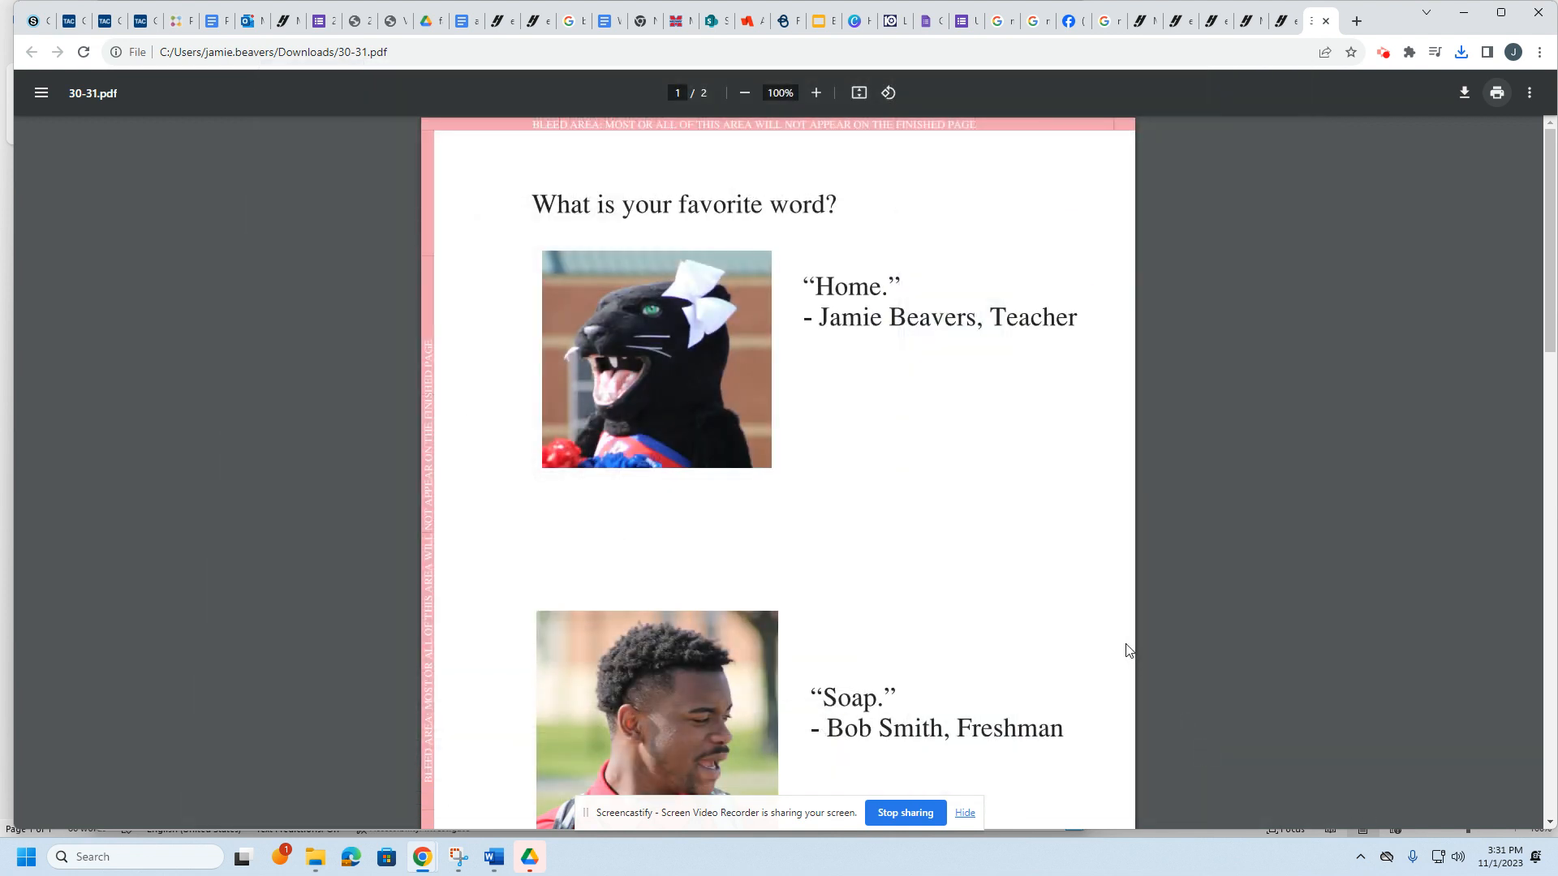